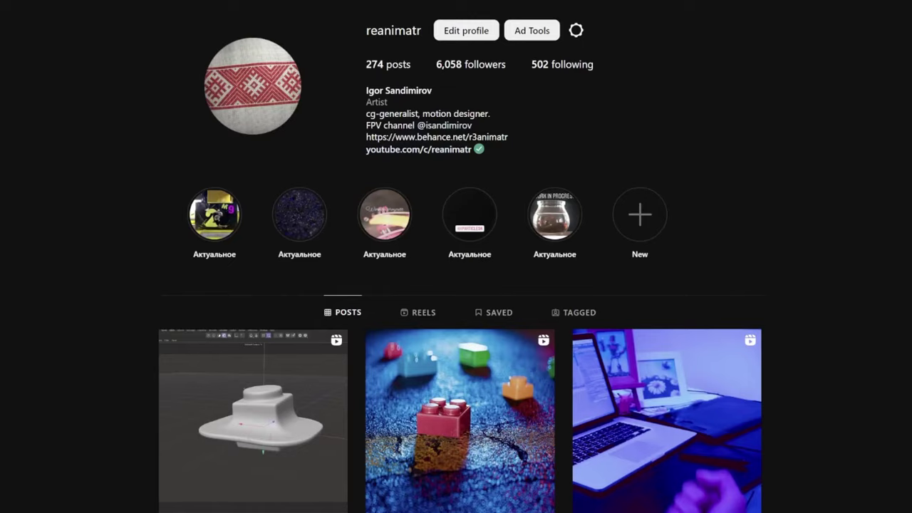
# Scroll down the Instagram profile grid and open the glitter snowflake post
pyautogui.scroll(-10, 898, 306)
pyautogui.scroll(-10, 898, 306)
pyautogui.scroll(-10, 896, 350)
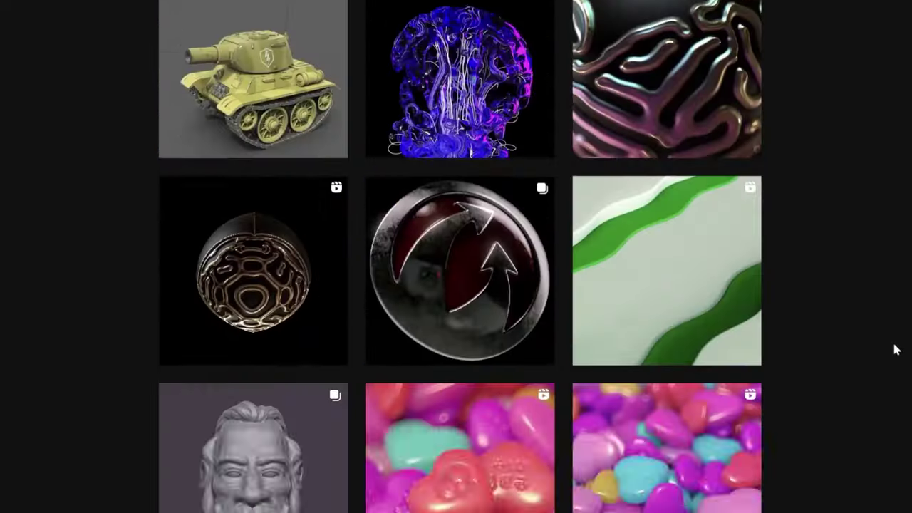
pyautogui.scroll(-10, 896, 350)
pyautogui.click(668, 230)
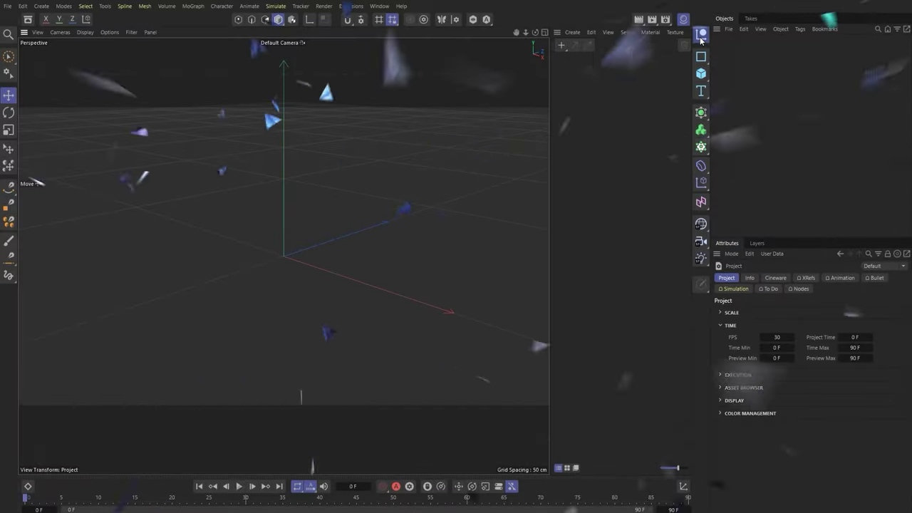
# Add an n-Side spline with a 50 cm radius
pyautogui.click(702, 57)
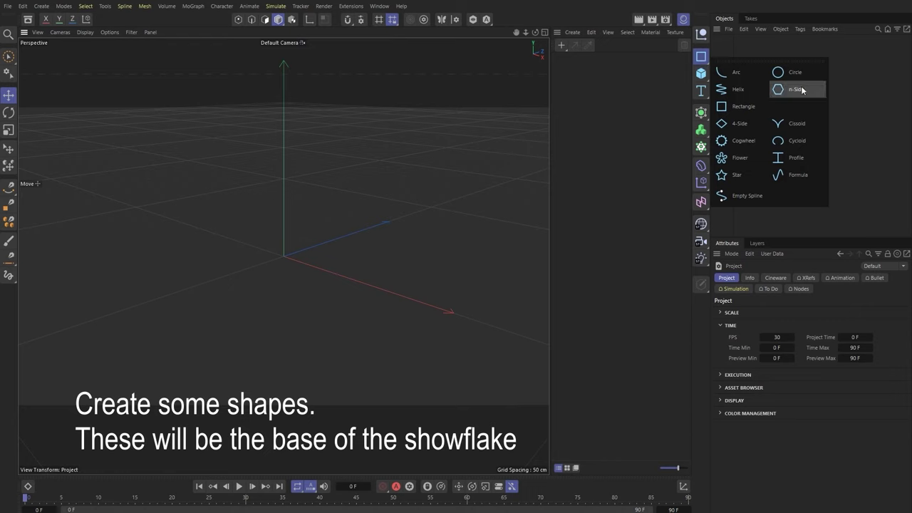
pyautogui.click(778, 91)
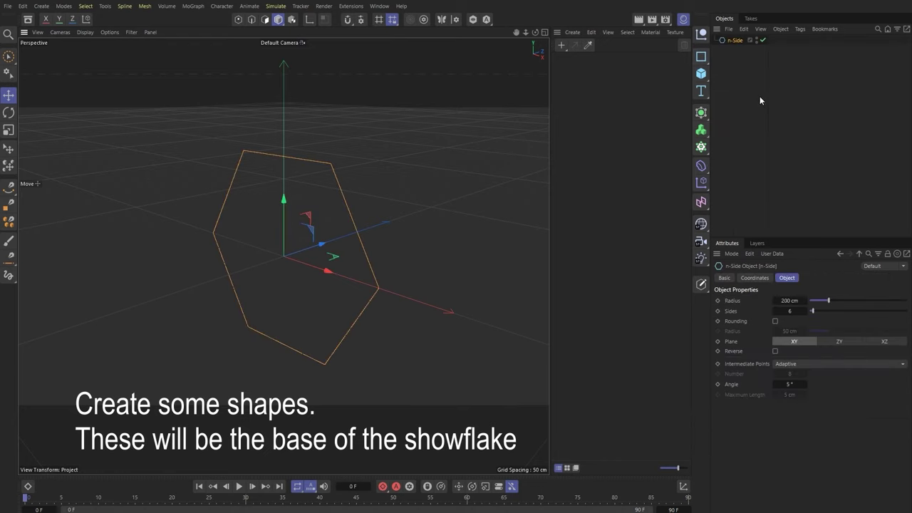
pyautogui.doubleClick(789, 301)
pyautogui.write('50')
pyautogui.press('Return')
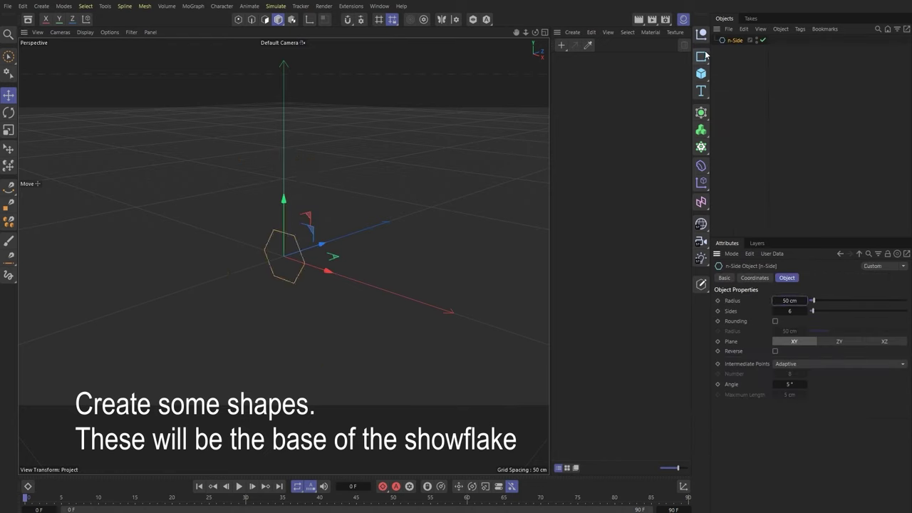
# Add a Helix on the ZY plane with 0 cm start/end radius and 0° end angle
pyautogui.click(704, 56)
pyautogui.click(716, 90)
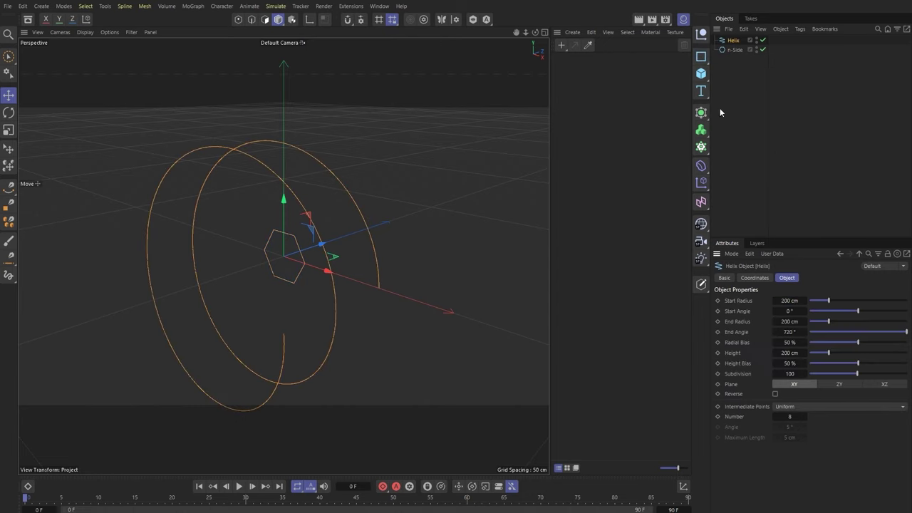
pyautogui.click(840, 384)
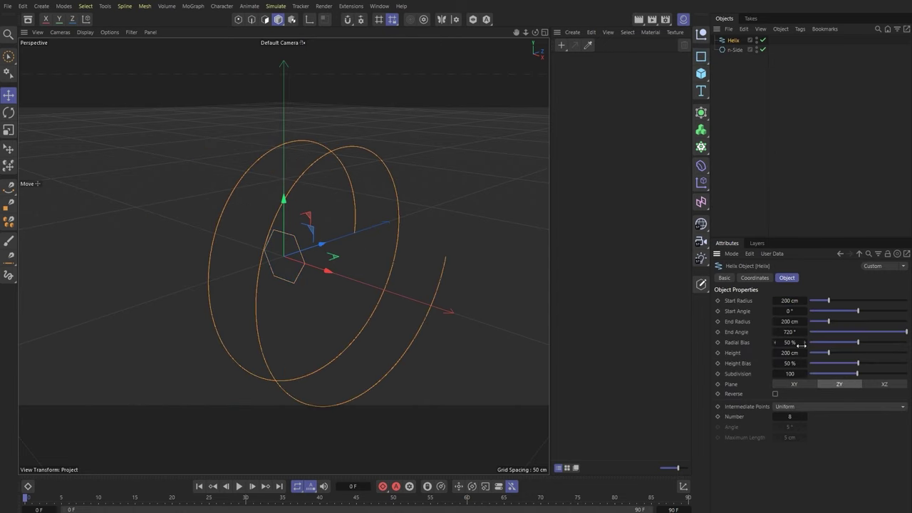
pyautogui.doubleClick(789, 300)
pyautogui.write('0')
pyautogui.press('Tab')
pyautogui.press('Tab')
pyautogui.write('0')
pyautogui.press('Tab')
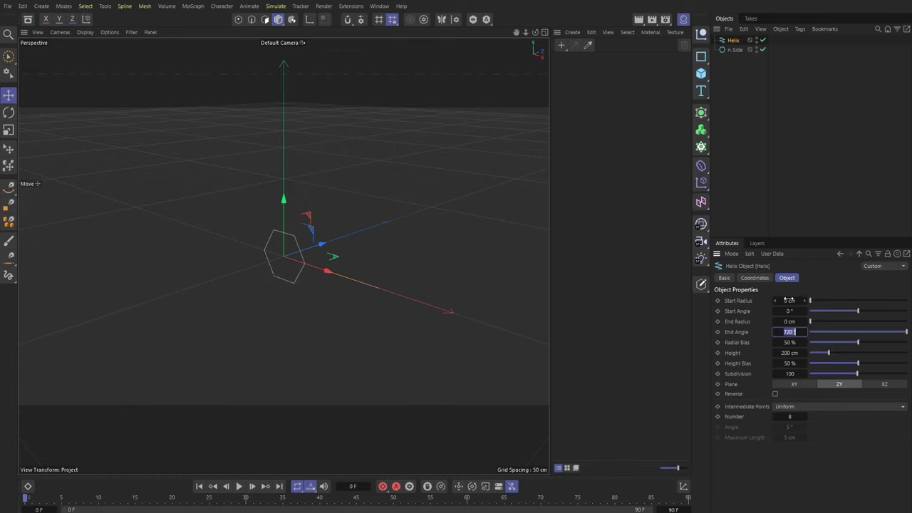
pyautogui.write('0')
pyautogui.press('Tab')
pyautogui.keyDown('alt'); pyautogui.moveTo(294, 290); pyautogui.dragTo(366, 259); pyautogui.keyUp('alt')
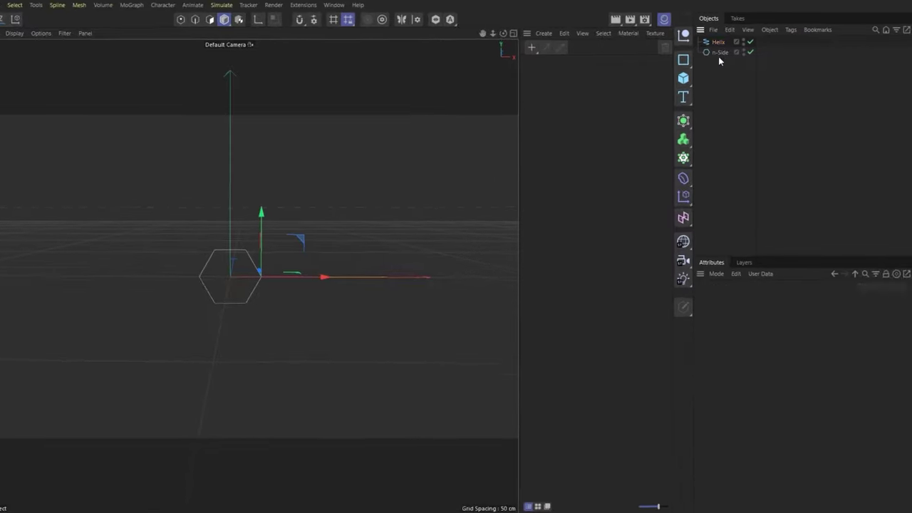
# Duplicate the Helix, bank it 60°, move it right along X and shorten it to 115 cm
pyautogui.moveTo(728, 40); pyautogui.dragTo(706, 67)
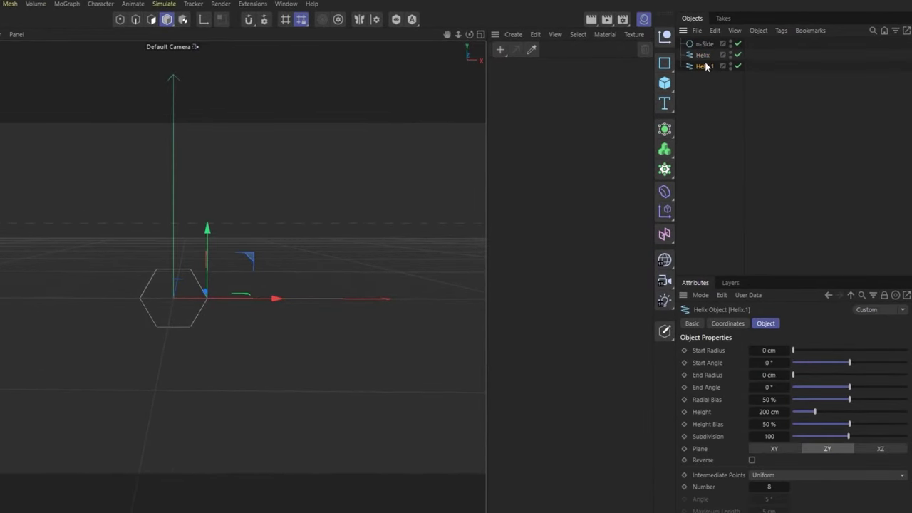
pyautogui.click(726, 324)
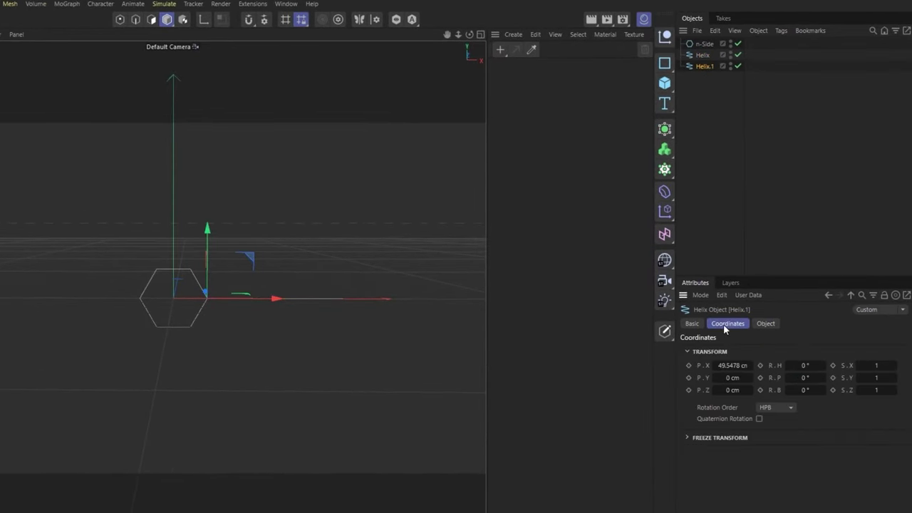
pyautogui.doubleClick(805, 390)
pyautogui.write('60')
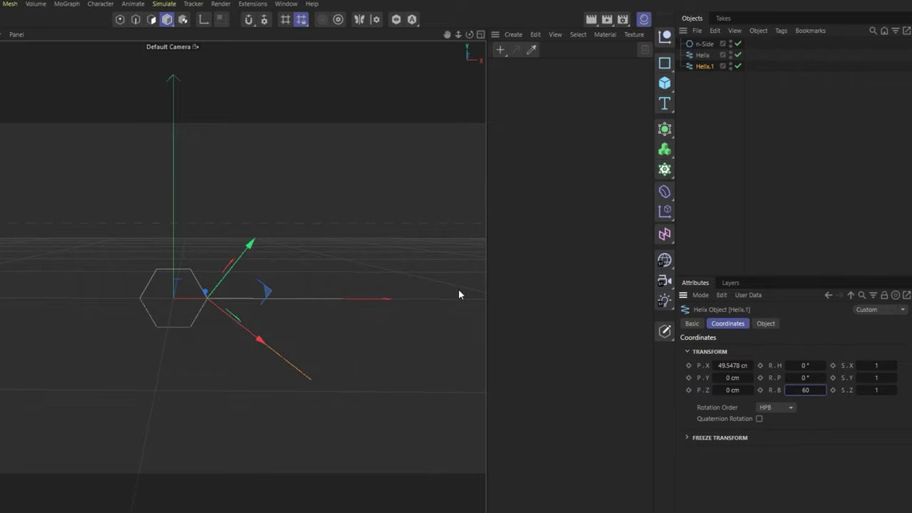
pyautogui.press('Return')
pyautogui.press('w')
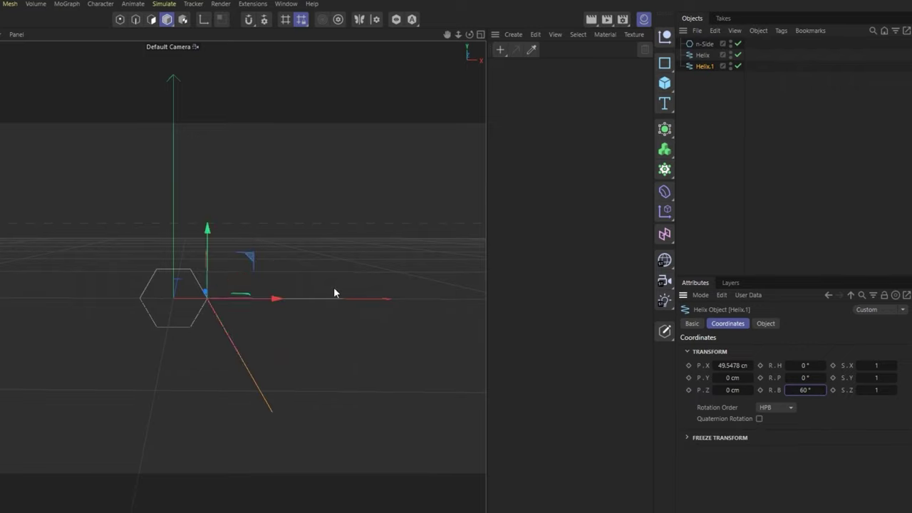
pyautogui.moveTo(263, 302); pyautogui.dragTo(301, 302)
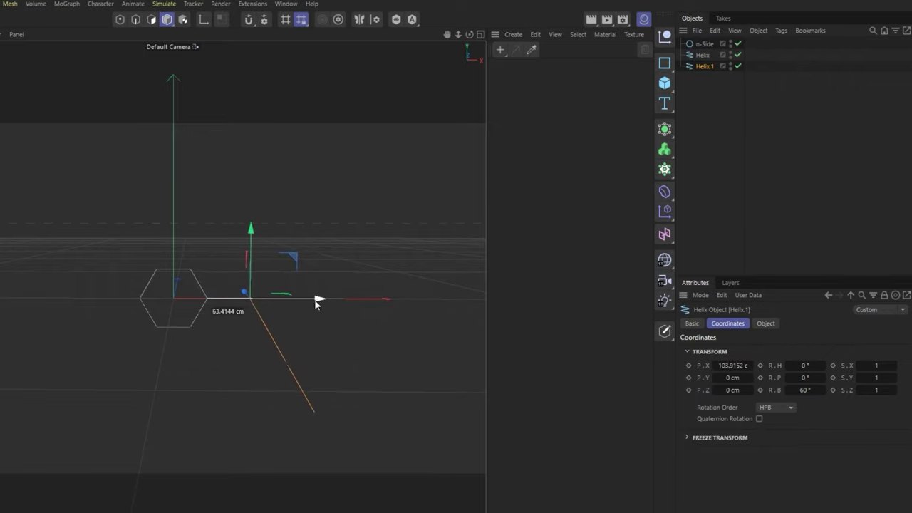
pyautogui.click(766, 323)
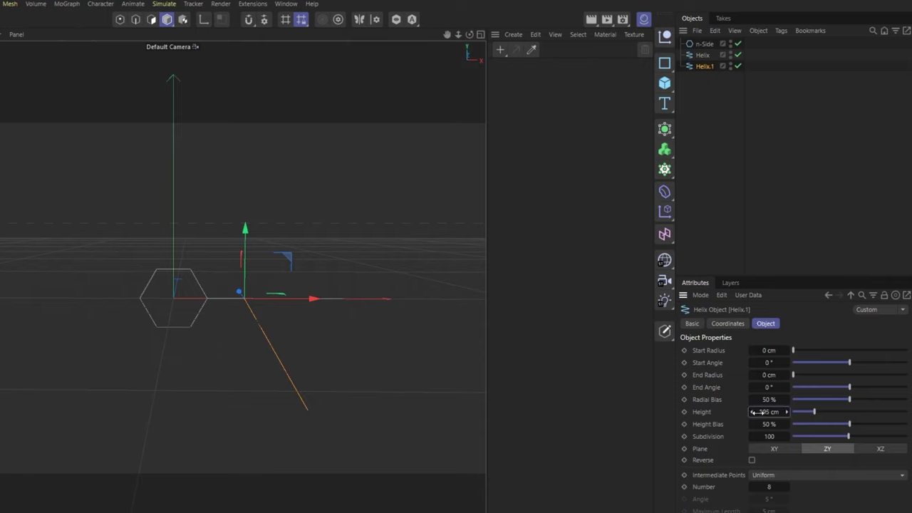
pyautogui.moveTo(788, 412); pyautogui.dragTo(715, 412)
# Make a second copy further right along X with an 87 cm height
pyautogui.moveTo(707, 68); pyautogui.dragTo(711, 74)
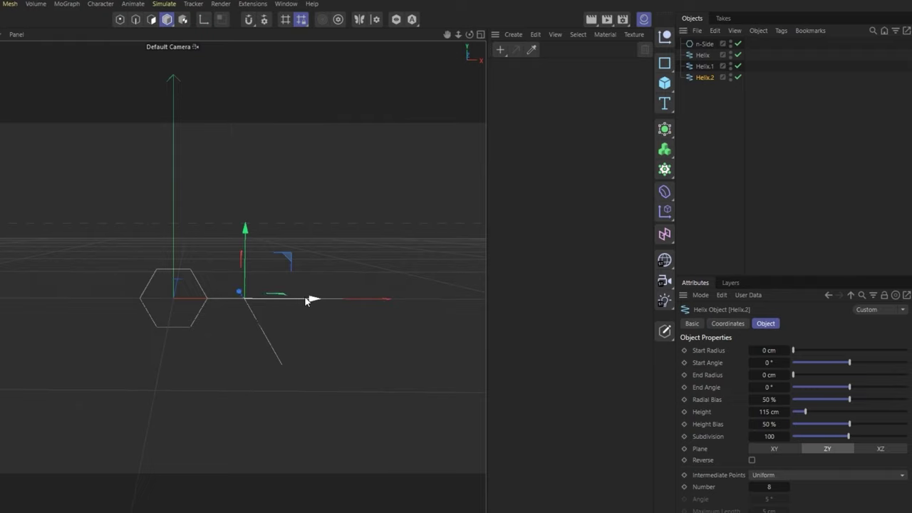
pyautogui.moveTo(306, 299); pyautogui.dragTo(355, 298)
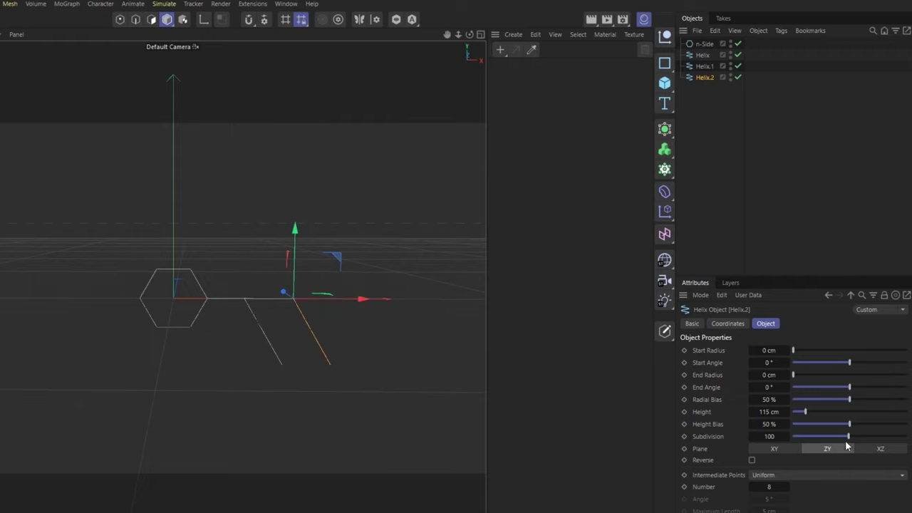
pyautogui.doubleClick(770, 412)
pyautogui.write('87')
pyautogui.press('Return')
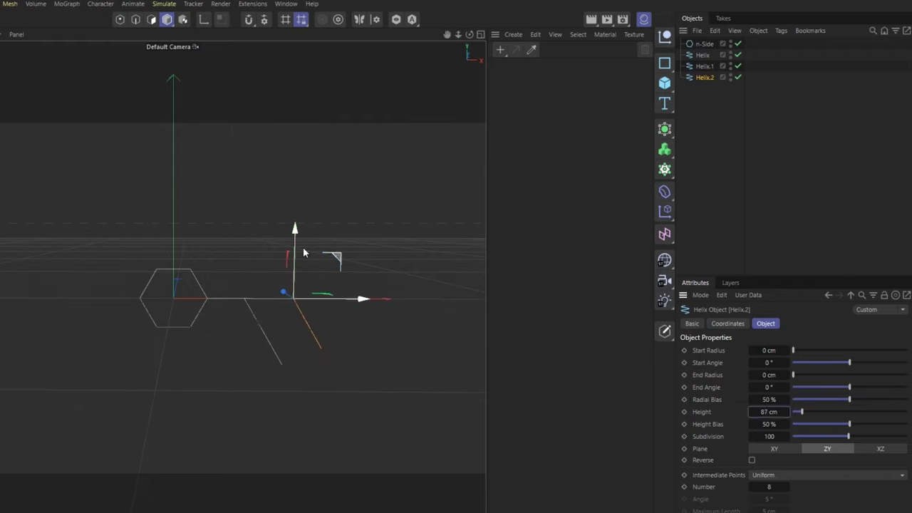
# Group Helix.1 and Helix.2 under a Null inside a Symmetry mirrored across XZ
pyautogui.click(665, 37)
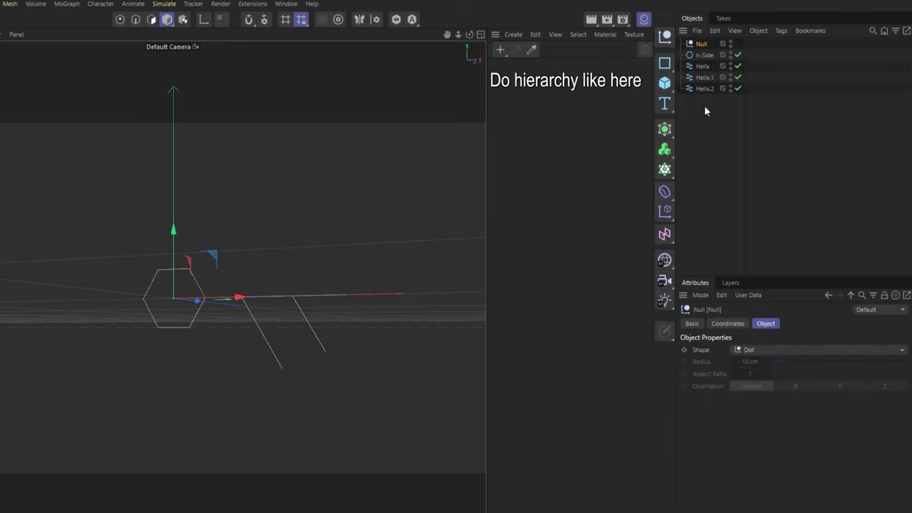
pyautogui.moveTo(702, 84); pyautogui.dragTo(703, 45)
pyautogui.click(703, 44)
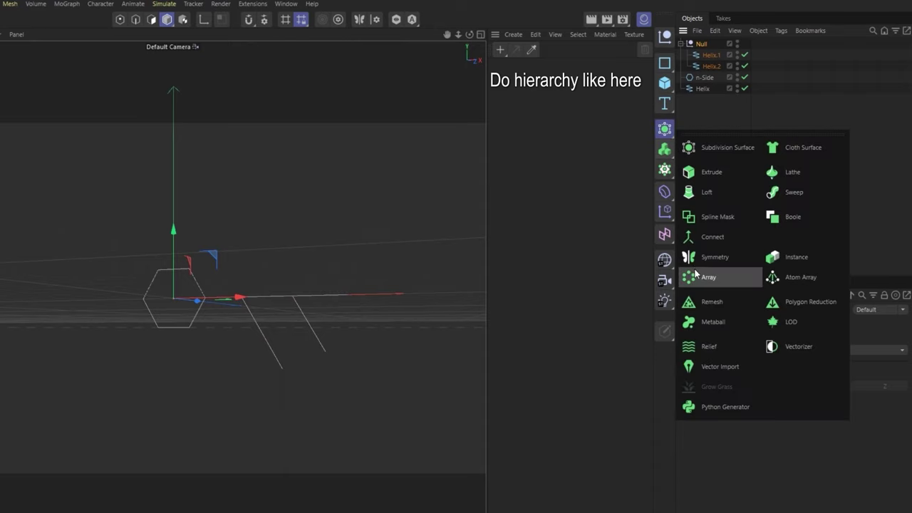
pyautogui.moveTo(669, 151); pyautogui.dragTo(725, 270)
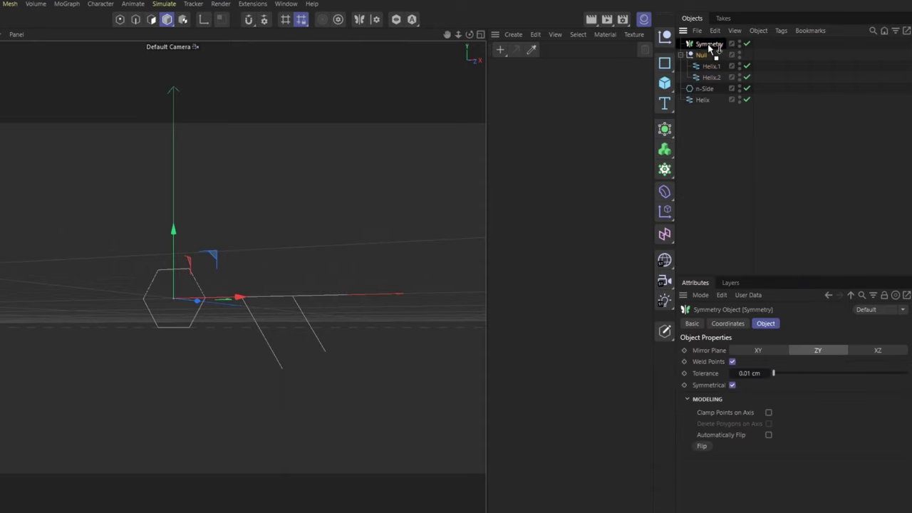
pyautogui.moveTo(701, 53); pyautogui.dragTo(707, 44)
pyautogui.click(760, 352)
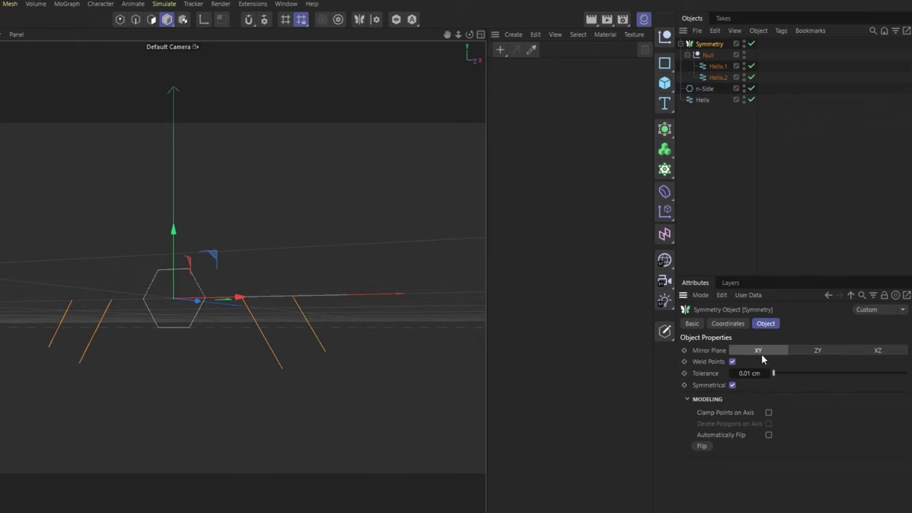
pyautogui.click(877, 350)
# Put the Symmetry group and the main Helix under a new top Null
pyautogui.moveTo(244, 299)
pyautogui.keyDown('alt'); pyautogui.mouseDown()
pyautogui.moveTo(223, 299)
pyautogui.moveTo(459, 235)
pyautogui.mouseUp(); pyautogui.keyUp('alt')
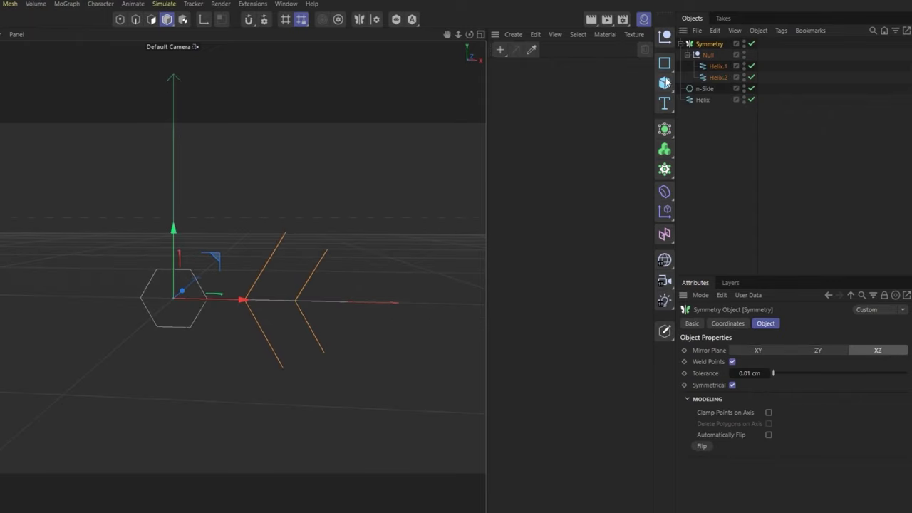
pyautogui.click(668, 39)
pyautogui.moveTo(707, 56); pyautogui.dragTo(704, 45)
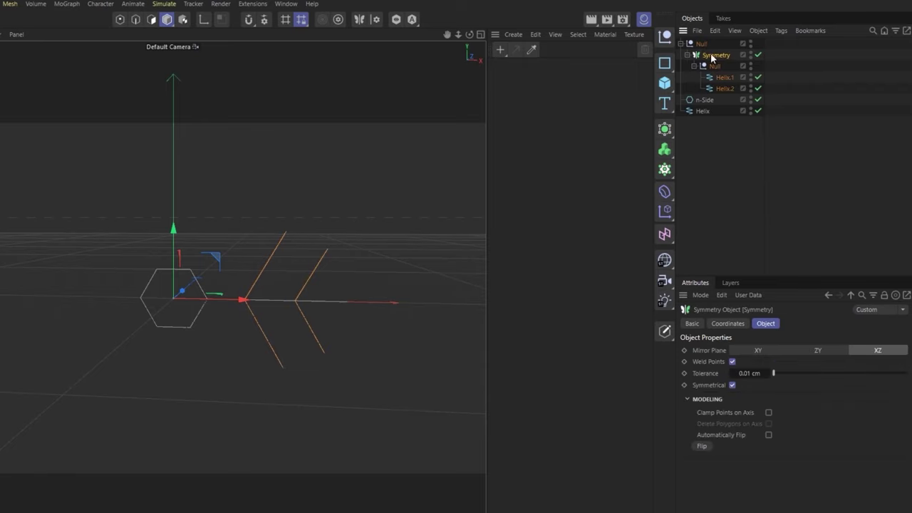
pyautogui.moveTo(702, 111); pyautogui.dragTo(721, 52)
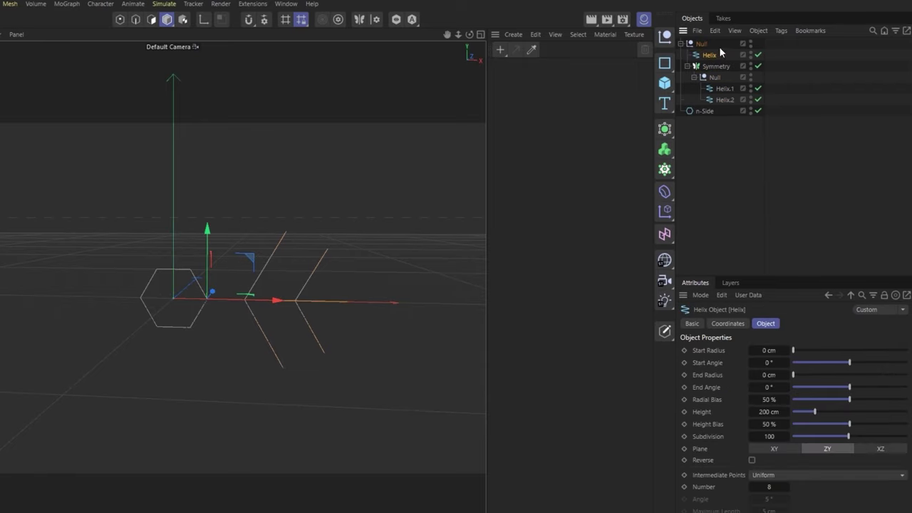
# Add a Radial Cloner and place the snowflake arm group under it
pyautogui.click(665, 169)
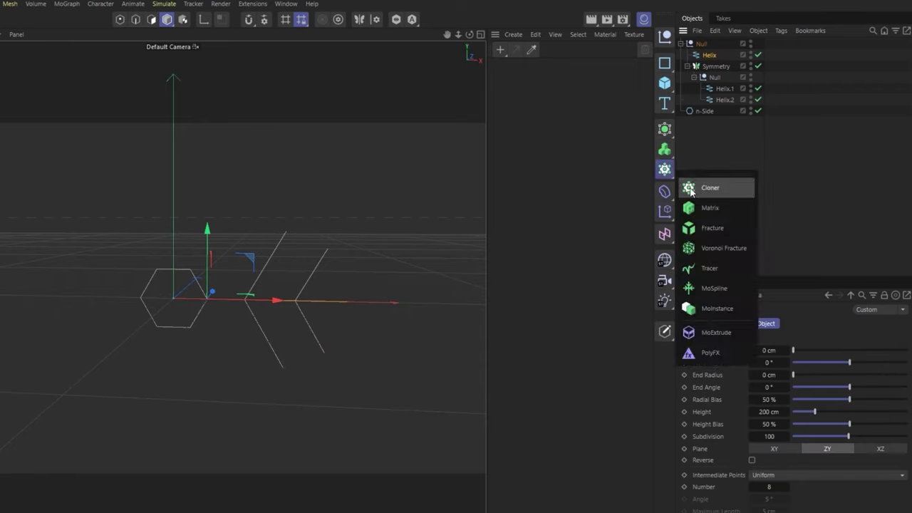
pyautogui.click(690, 190)
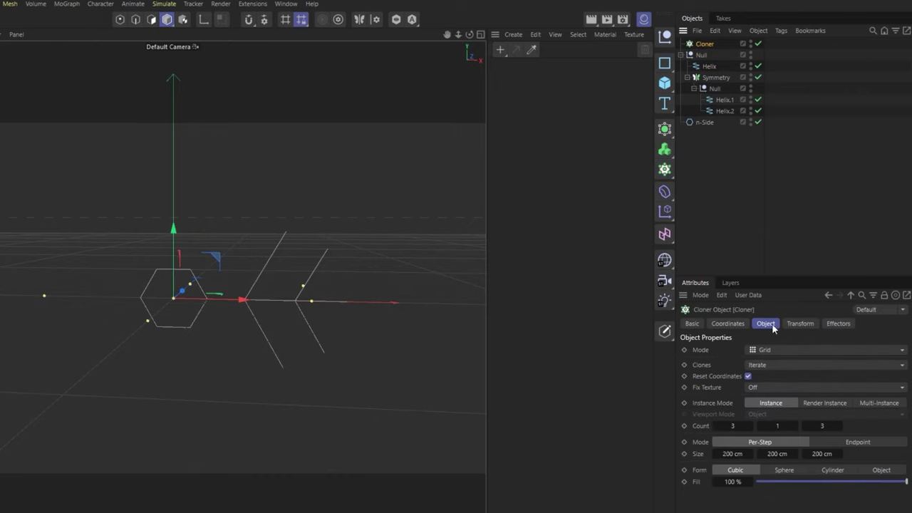
pyautogui.click(782, 351)
pyautogui.click(779, 394)
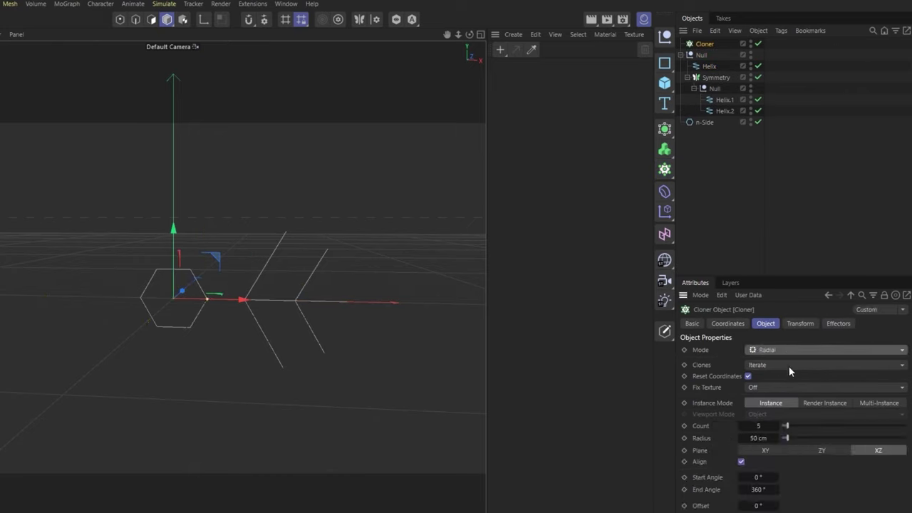
pyautogui.moveTo(718, 54); pyautogui.dragTo(705, 44)
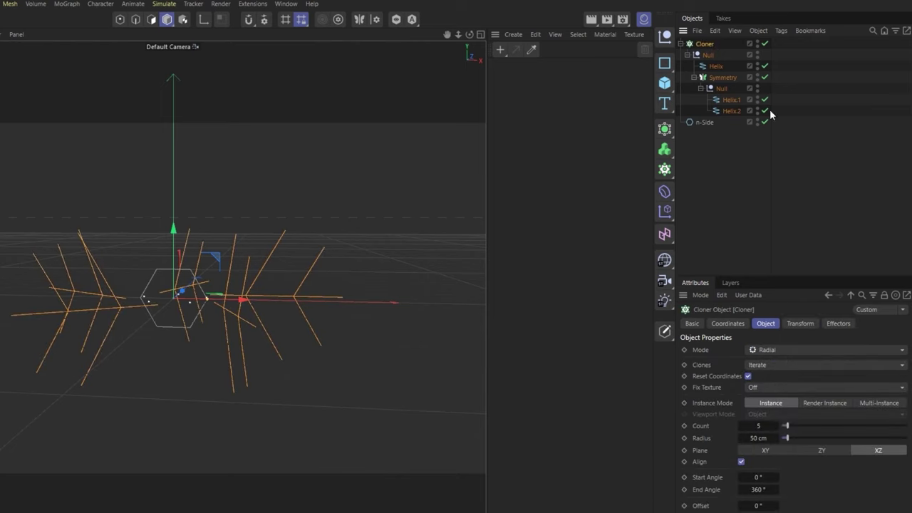
# Set the Cloner to the XY plane with 6 clones and a 0 cm radius
pyautogui.click(772, 451)
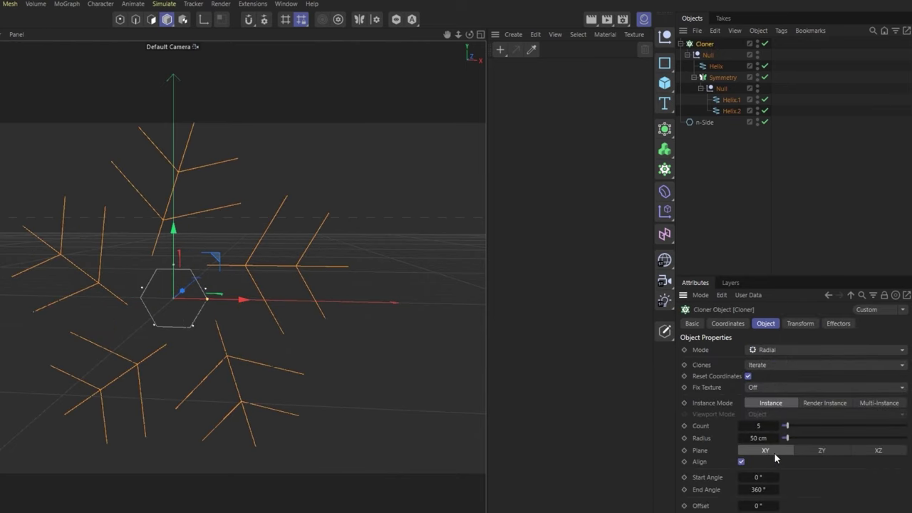
pyautogui.click(776, 426)
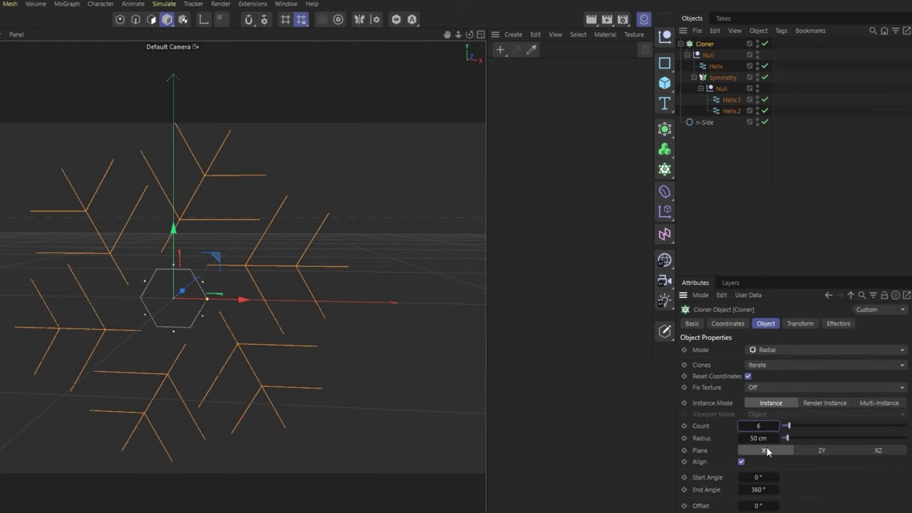
pyautogui.doubleClick(759, 438)
pyautogui.write('0')
pyautogui.press('Return')
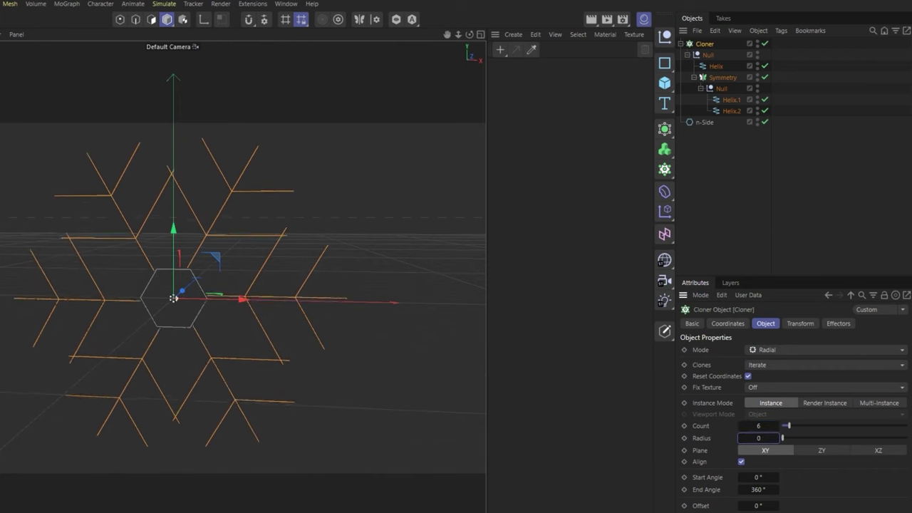
pyautogui.keyDown('alt'); pyautogui.moveTo(165, 325); pyautogui.dragTo(179, 275); pyautogui.keyUp('alt')
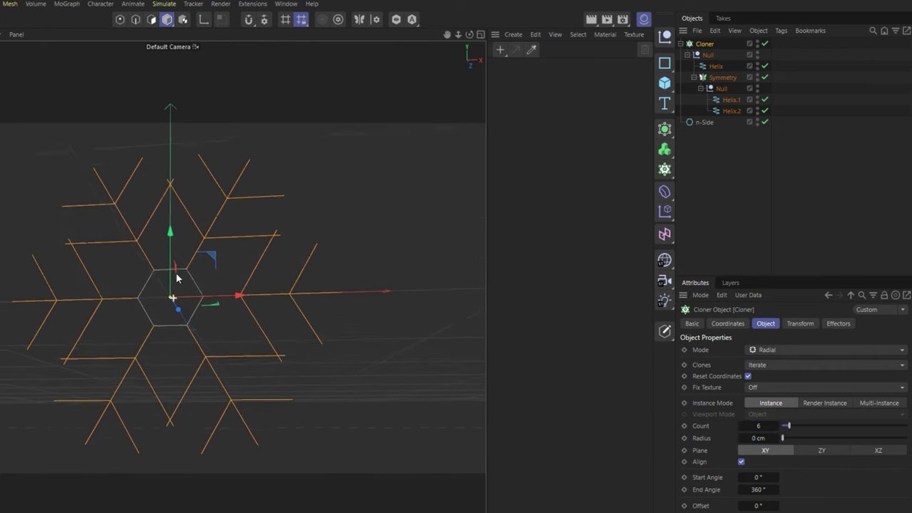
pyautogui.click(696, 42)
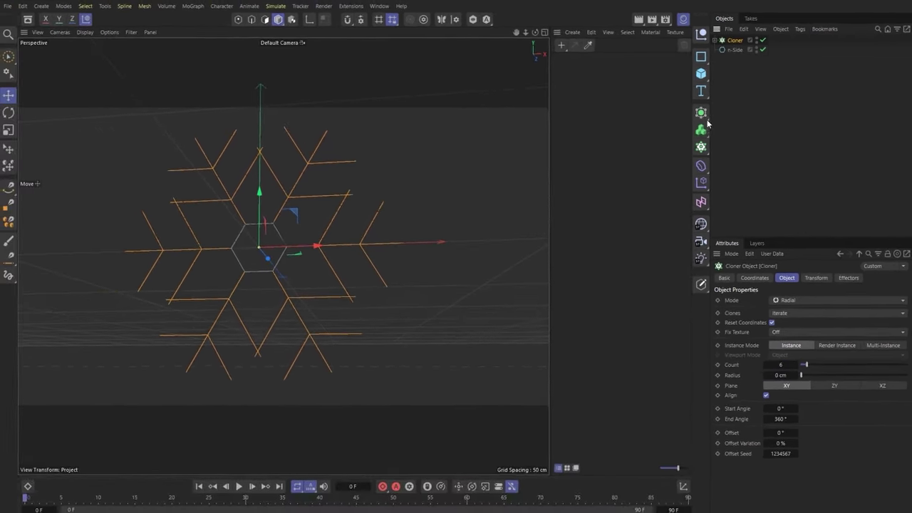
# Add a Volume Builder containing the Cloner and the n-Side
pyautogui.click(702, 132)
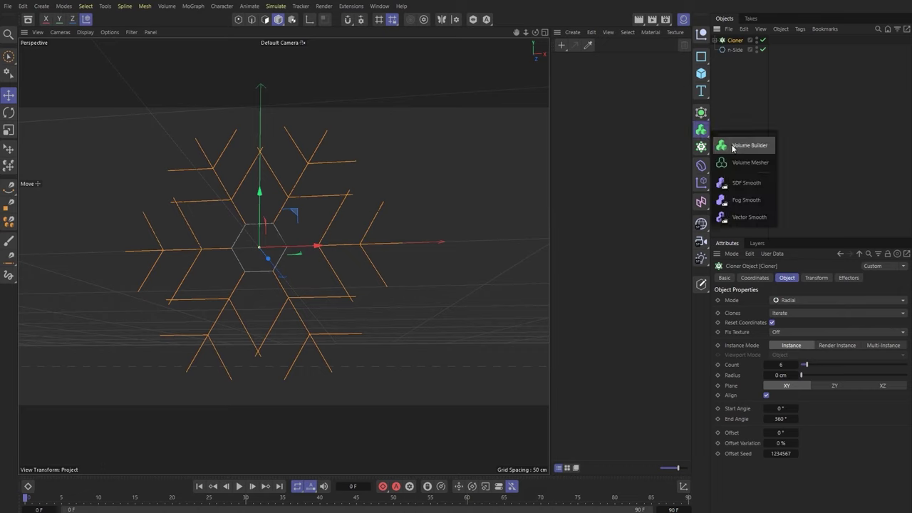
pyautogui.click(734, 146)
pyautogui.moveTo(722, 83); pyautogui.dragTo(741, 41)
pyautogui.click(748, 41)
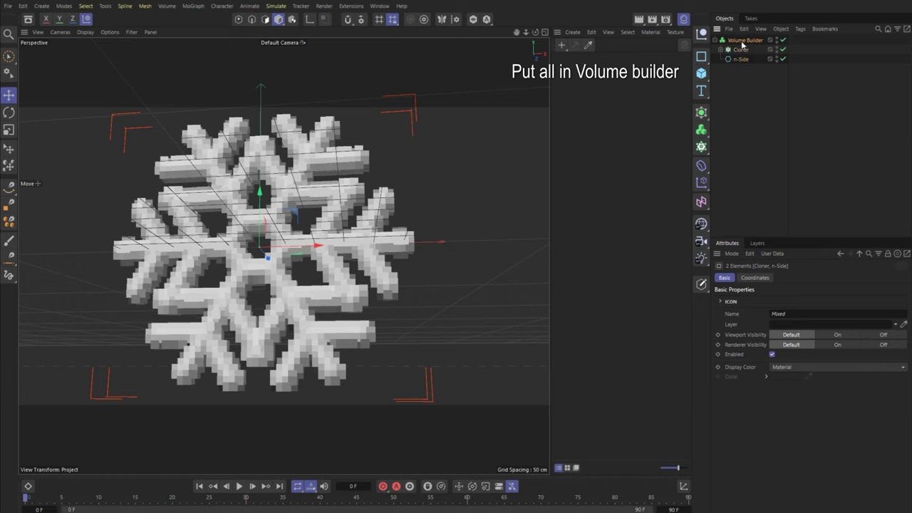
# Set the Volume Builder voxel size to 2 cm and smoothing density to 0.2
pyautogui.doubleClick(777, 310)
pyautogui.write('2')
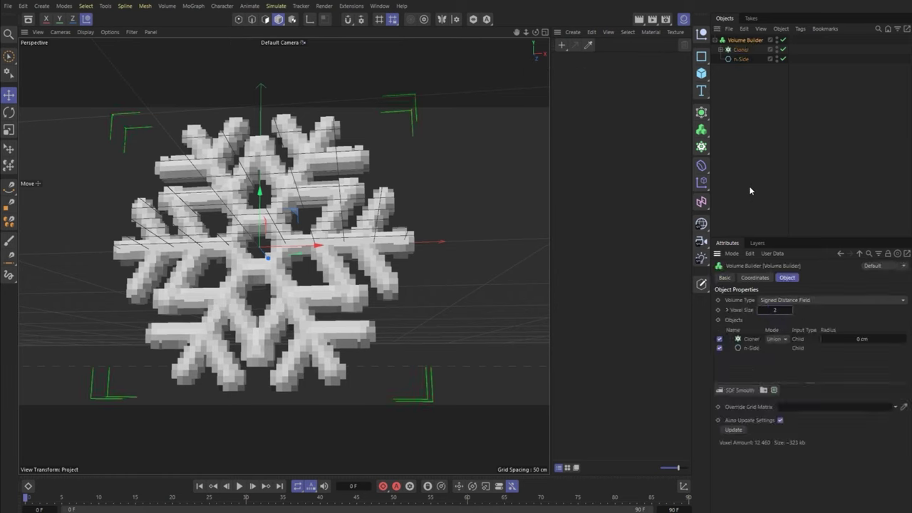
pyautogui.click(748, 189)
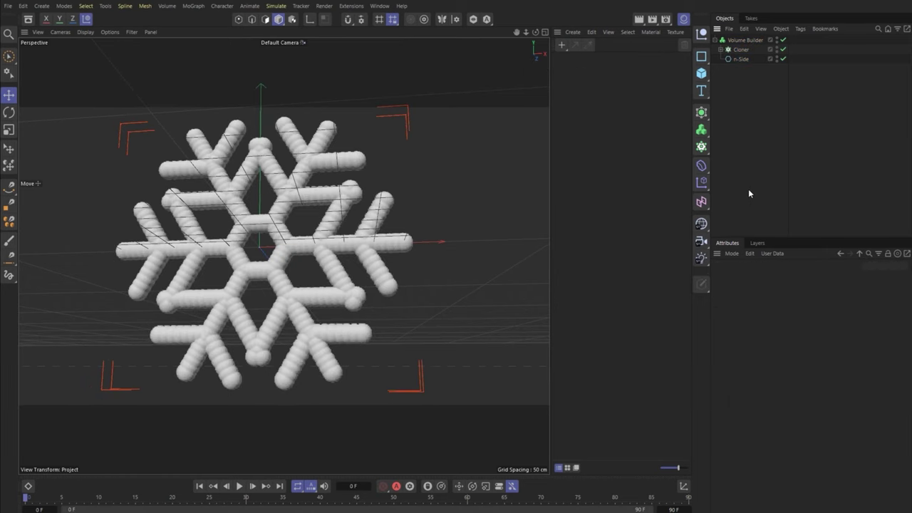
pyautogui.click(749, 41)
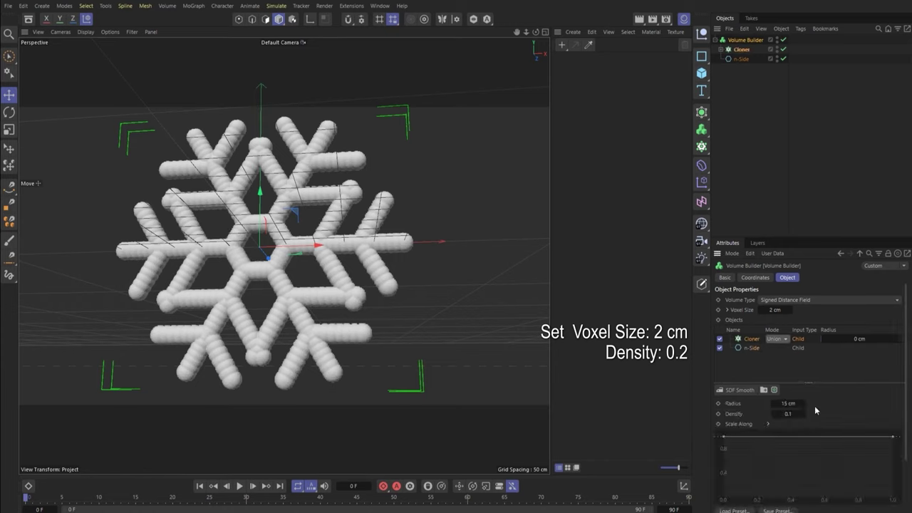
pyautogui.click(804, 413)
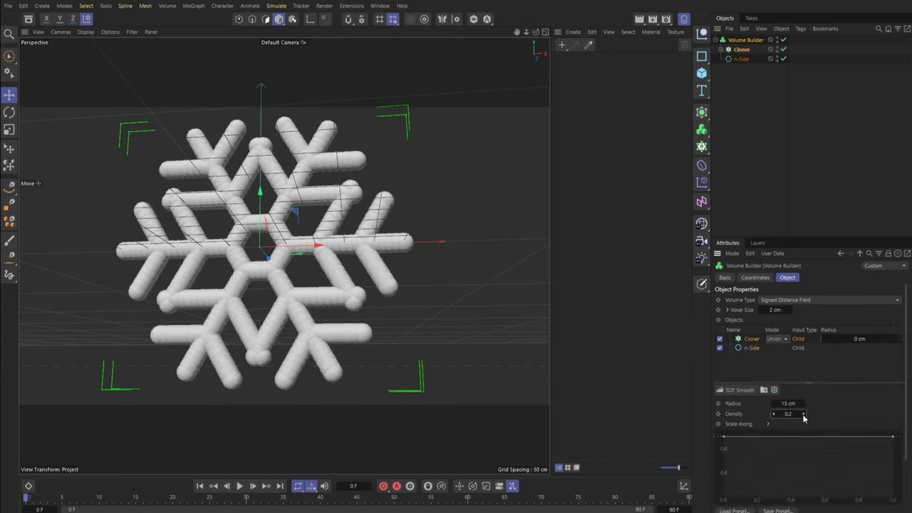
pyautogui.click(722, 49)
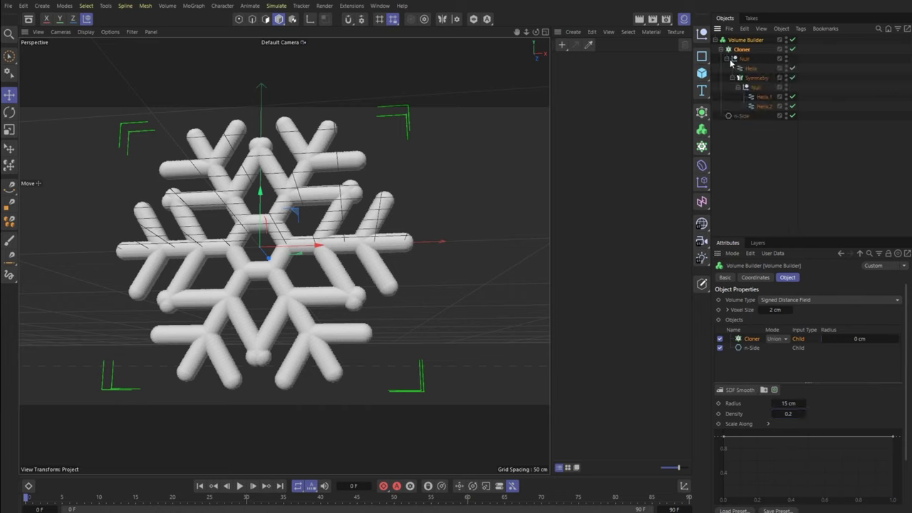
# Move Helix.1 inward along X and shorten Helix.2 to 70 cm
pyautogui.click(763, 97)
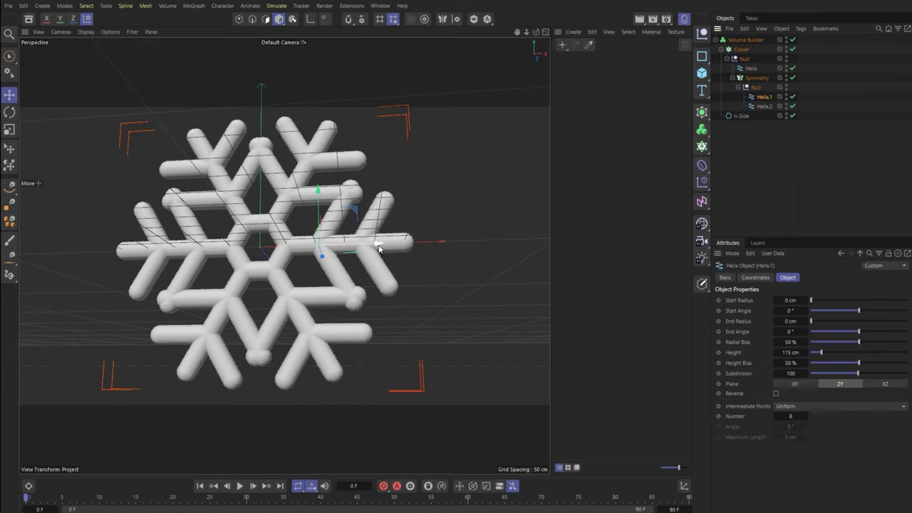
pyautogui.moveTo(376, 245); pyautogui.dragTo(368, 247)
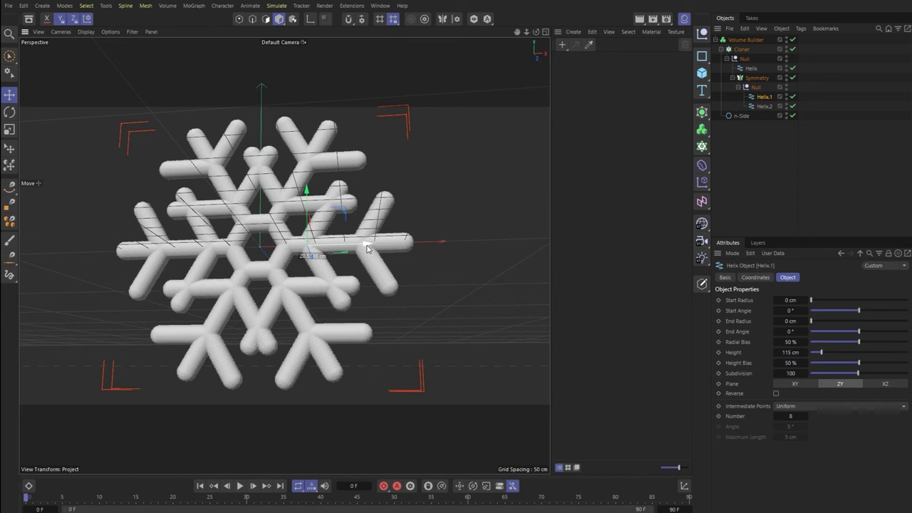
pyautogui.click(764, 105)
pyautogui.moveTo(806, 353); pyautogui.dragTo(777, 353)
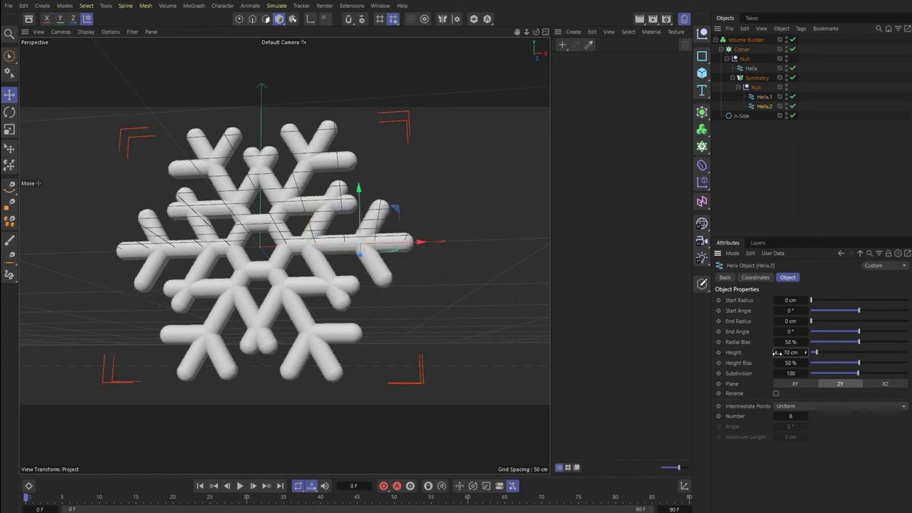
pyautogui.click(746, 40)
# Add an SDF Smooth filter with voxel distance 3 to the Volume Builder
pyautogui.click(747, 392)
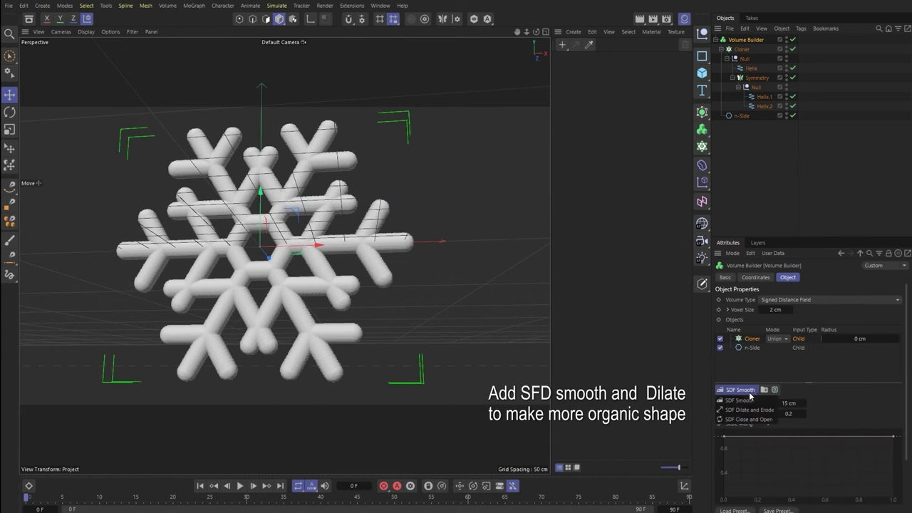
pyautogui.click(748, 402)
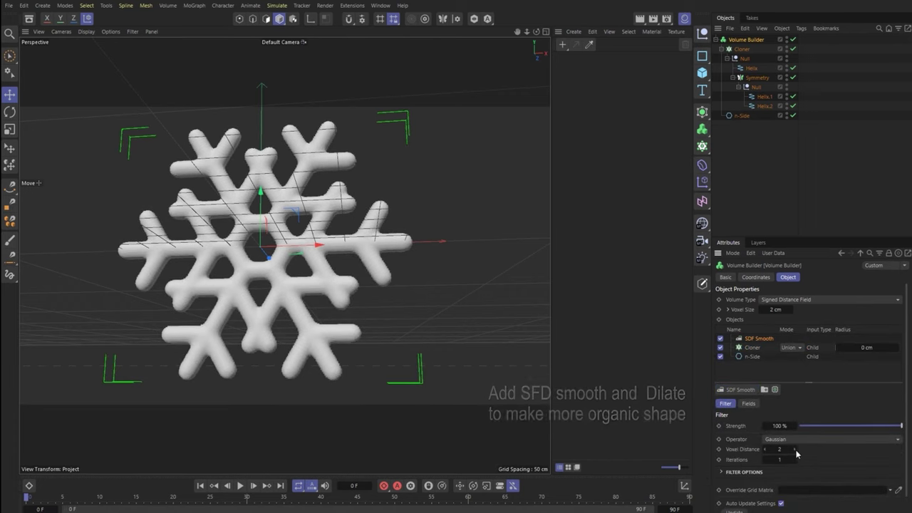
pyautogui.click(795, 450)
# Add an SDF Dilate and Erode filter below SDF Smooth, then disable the Volume Builder
pyautogui.click(744, 390)
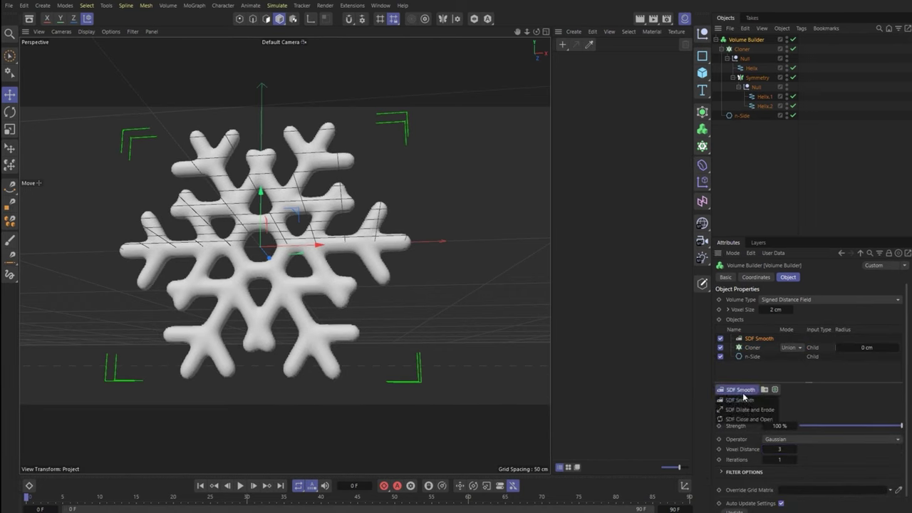
pyautogui.click(748, 409)
pyautogui.moveTo(753, 338); pyautogui.dragTo(757, 357)
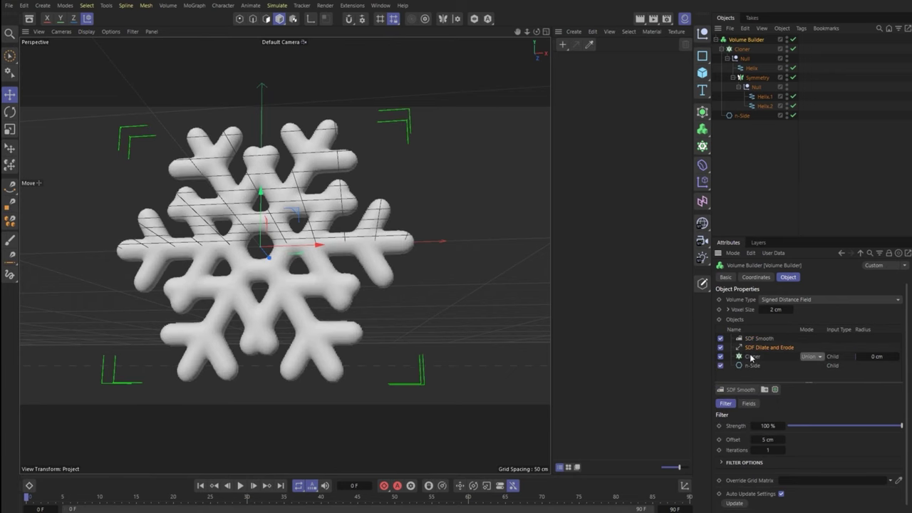
pyautogui.keyDown('alt'); pyautogui.moveTo(240, 300); pyautogui.dragTo(253, 261); pyautogui.keyUp('alt')
pyautogui.click(794, 39)
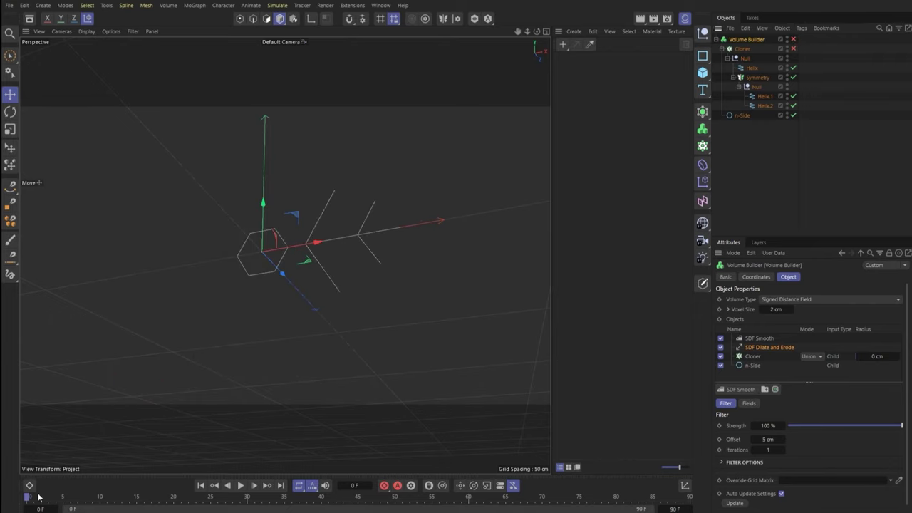
# Re-enable the Cloner and keyframe the n-Side radius at 20 cm on frame 0
pyautogui.moveTo(63, 497); pyautogui.dragTo(173, 497)
pyautogui.click(794, 48)
pyautogui.click(756, 167)
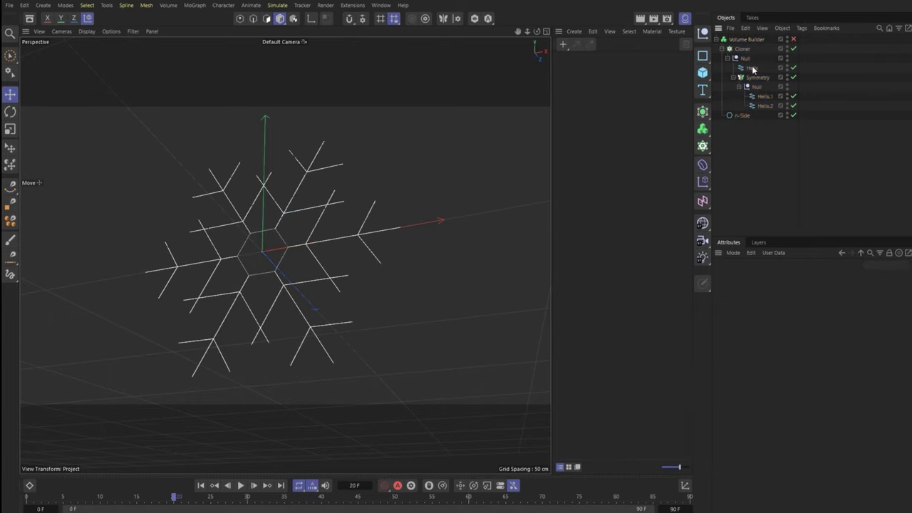
pyautogui.click(742, 115)
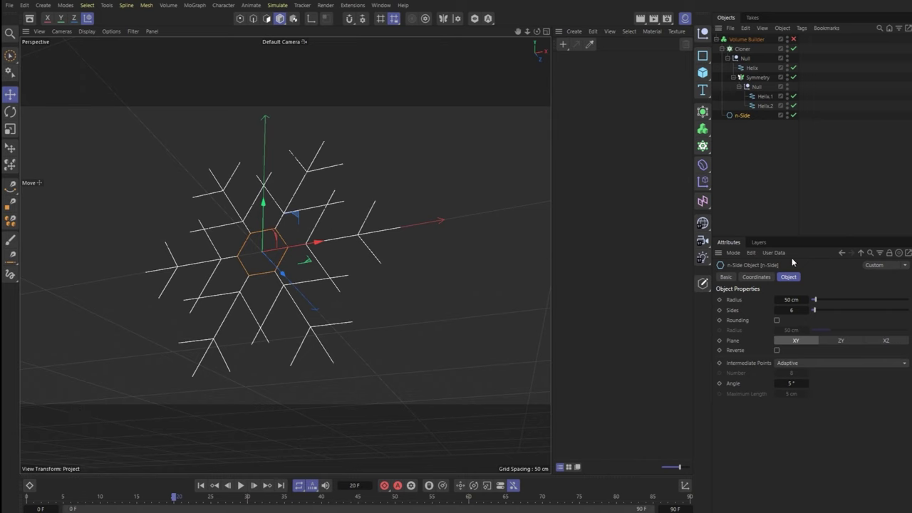
pyautogui.hotkey('shift', 'f')
pyautogui.keyDown('ctrl'); pyautogui.click(720, 299); pyautogui.keyUp('ctrl')
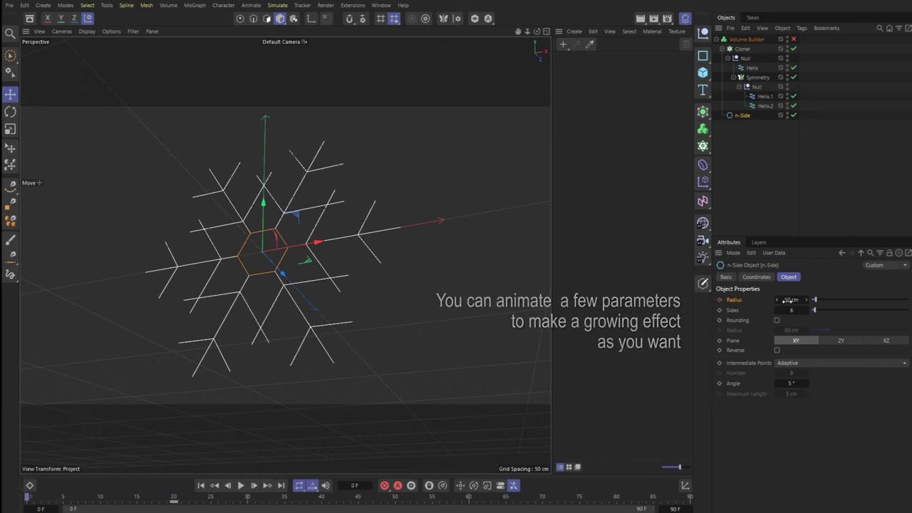
pyautogui.doubleClick(791, 300)
pyautogui.write('20')
pyautogui.press('Return')
pyautogui.click(719, 300)
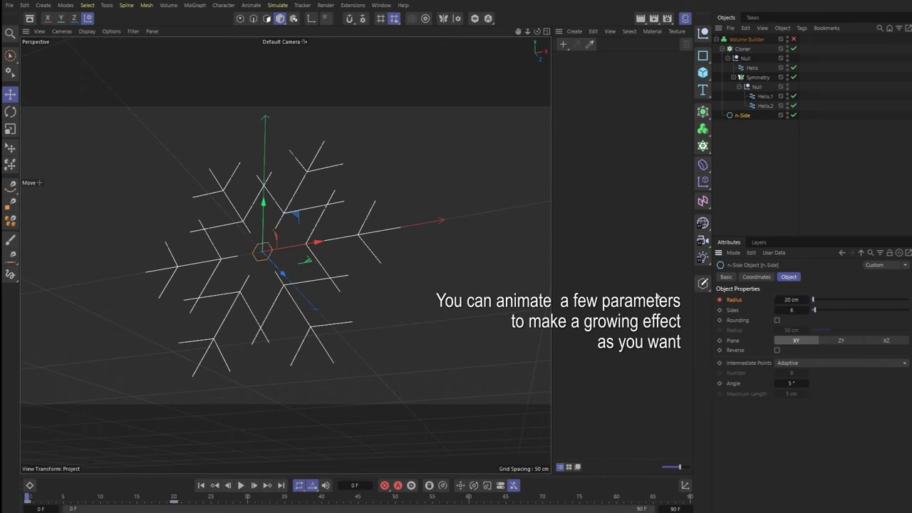
# Keyframe the Helix X position at 15.5478 cm on frame 0
pyautogui.click(752, 67)
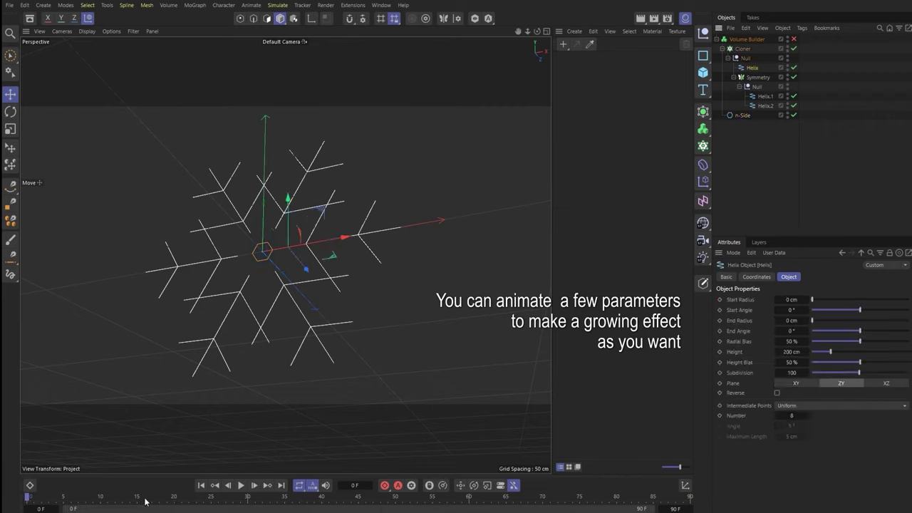
pyautogui.click(175, 499)
pyautogui.click(757, 277)
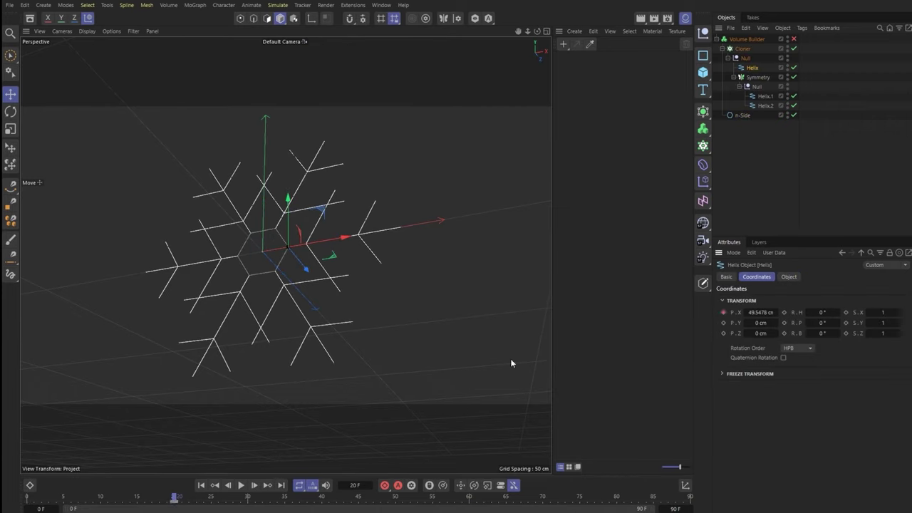
pyautogui.hotkey('shift', 'f')
pyautogui.moveTo(727, 316)
pyautogui.mouseDown()
pyautogui.moveTo(744, 313)
pyautogui.moveTo(734, 313)
pyautogui.mouseUp()
pyautogui.click(723, 312)
# Keyframe the Helix height at frame 80, then key a lowered 34 cm height
pyautogui.click(789, 277)
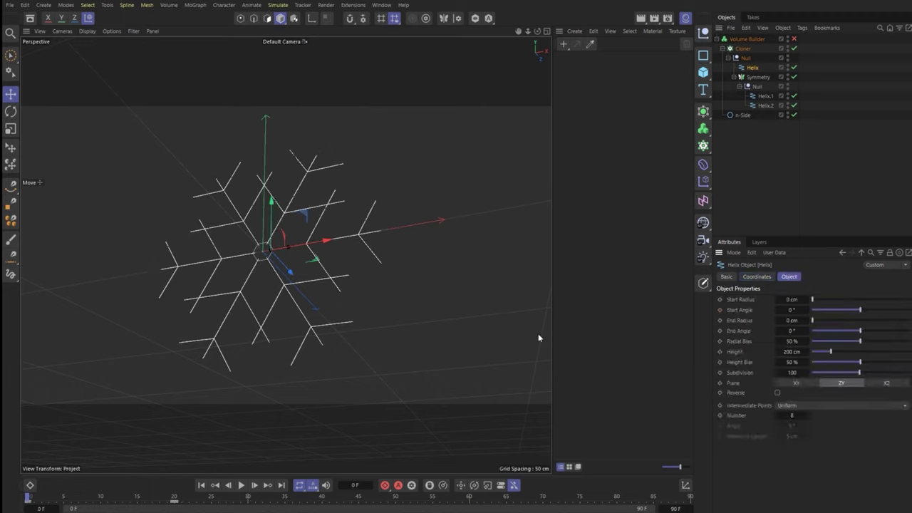
pyautogui.moveTo(246, 501)
pyautogui.mouseDown()
pyautogui.moveTo(617, 497)
pyautogui.moveTo(28, 497)
pyautogui.mouseUp()
pyautogui.click(720, 352)
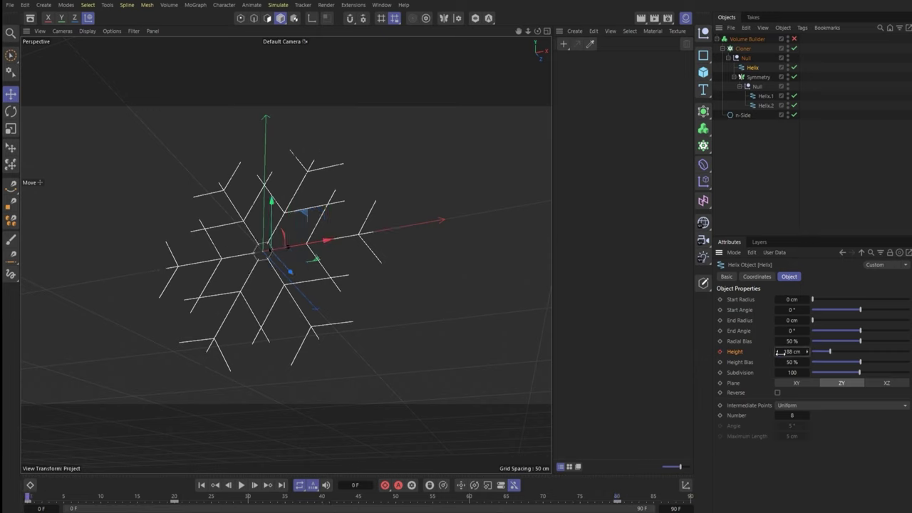
pyautogui.moveTo(780, 353); pyautogui.dragTo(709, 362)
pyautogui.click(720, 351)
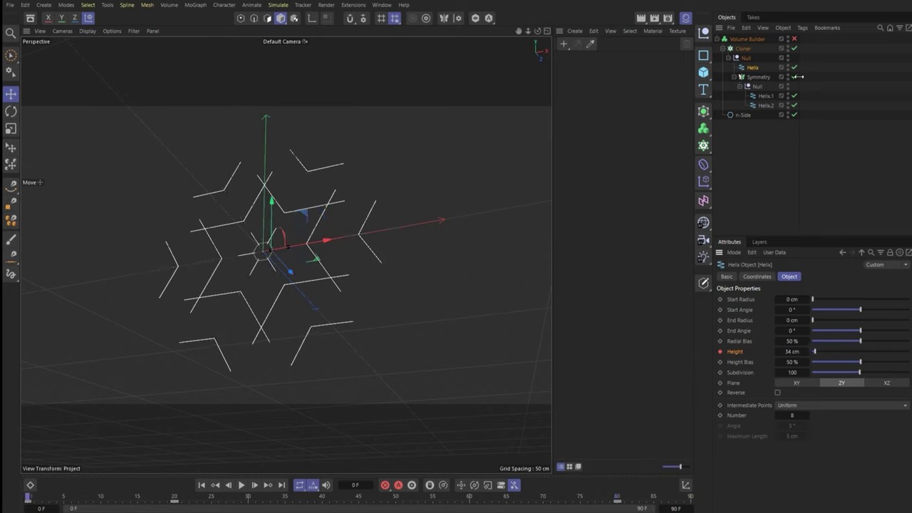
# Keyframe Helix.1's height at 0 cm on frame 11 and about 92 cm on frame 60
pyautogui.click(767, 98)
pyautogui.moveTo(83, 496)
pyautogui.mouseDown()
pyautogui.moveTo(214, 497)
pyautogui.moveTo(105, 499)
pyautogui.moveTo(112, 503)
pyautogui.mouseUp()
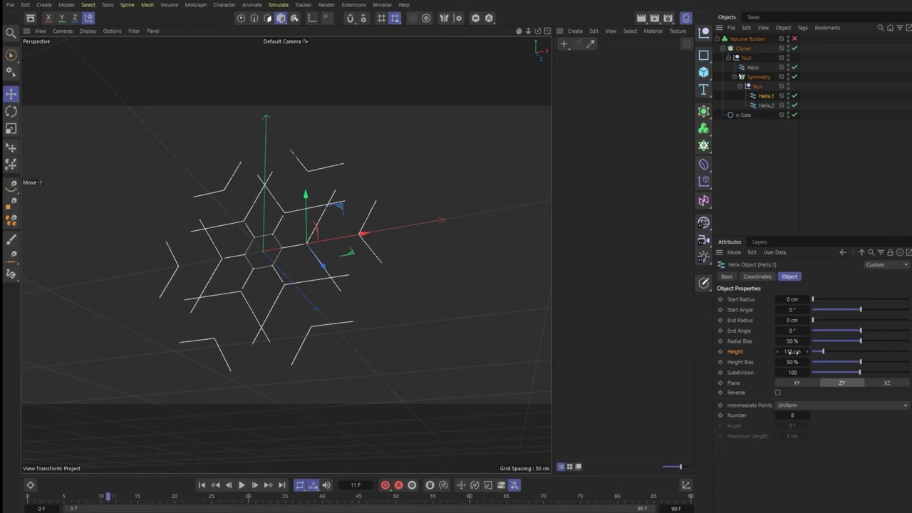
pyautogui.moveTo(791, 351); pyautogui.dragTo(777, 352)
pyautogui.click(720, 351)
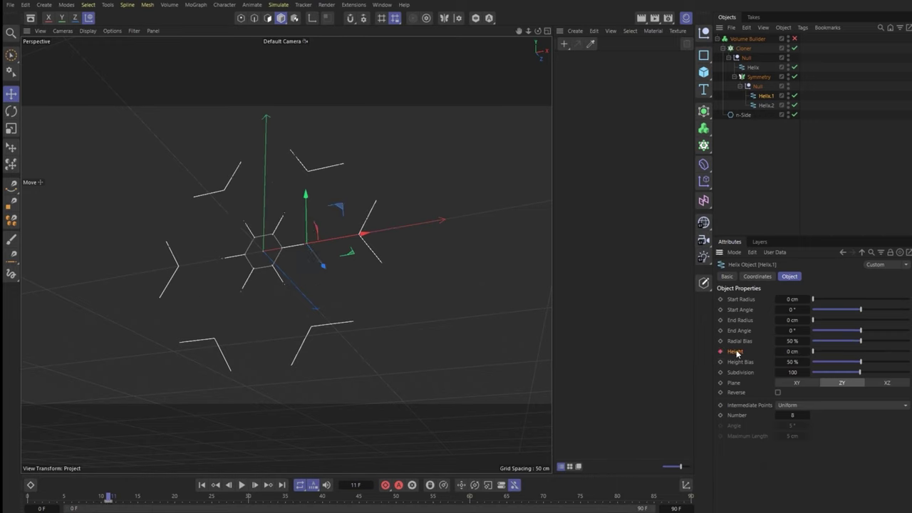
pyautogui.moveTo(129, 497); pyautogui.dragTo(318, 497)
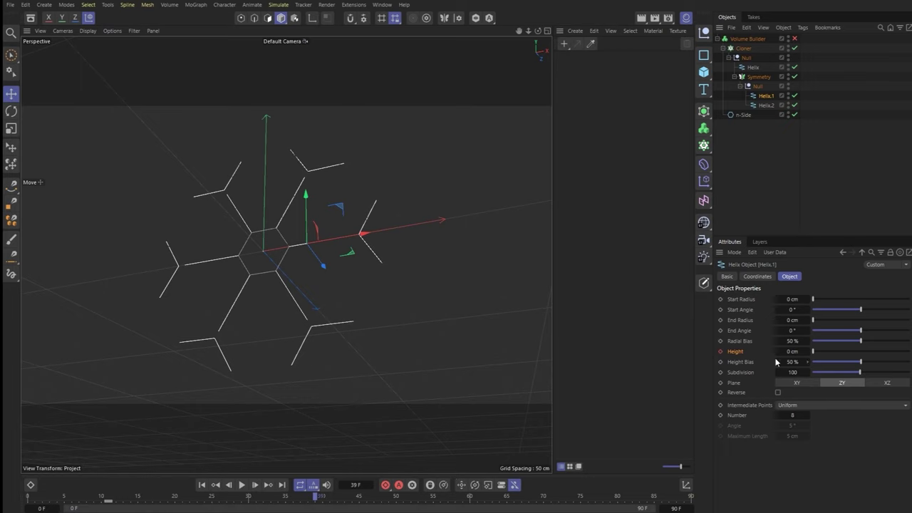
pyautogui.moveTo(777, 352)
pyautogui.mouseDown()
pyautogui.moveTo(838, 356)
pyautogui.moveTo(787, 343)
pyautogui.mouseUp()
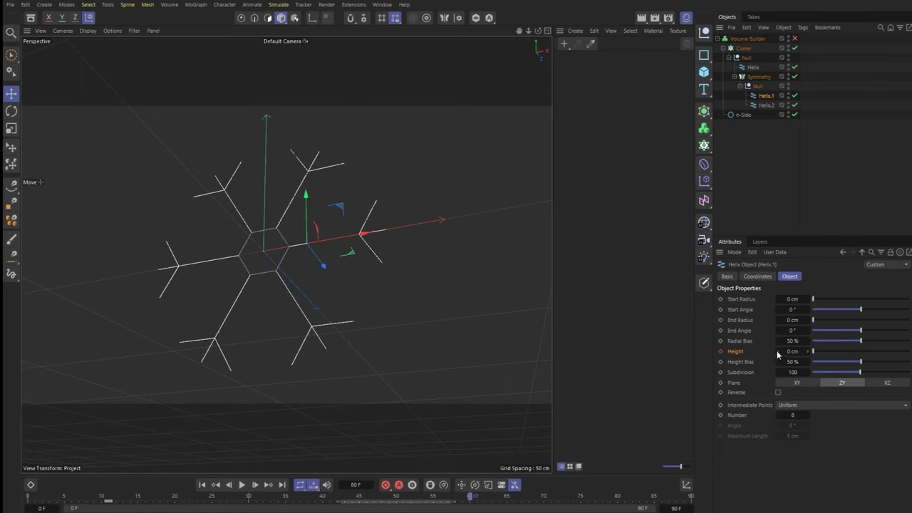
pyautogui.moveTo(789, 352); pyautogui.dragTo(837, 353)
pyautogui.click(721, 352)
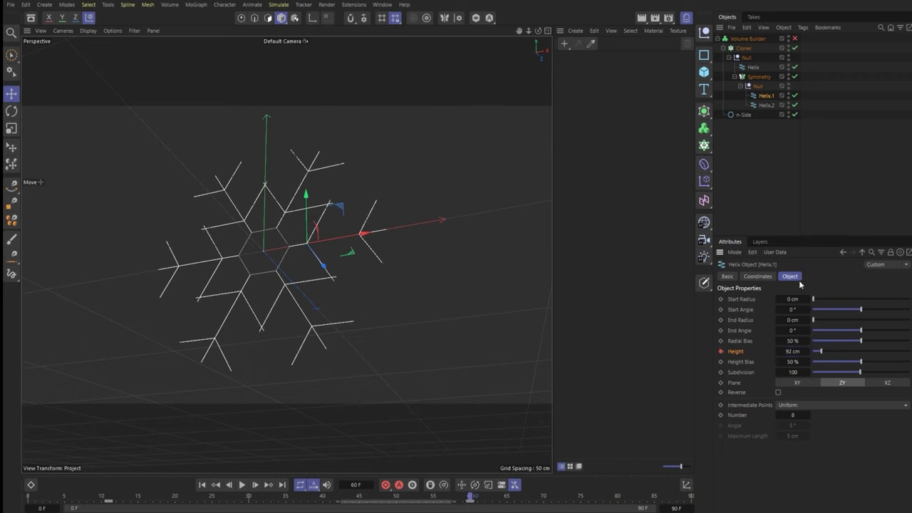
# Keyframe Helix.2's height at 0 cm on frame 45 and play back the growth
pyautogui.click(767, 105)
pyautogui.click(618, 495)
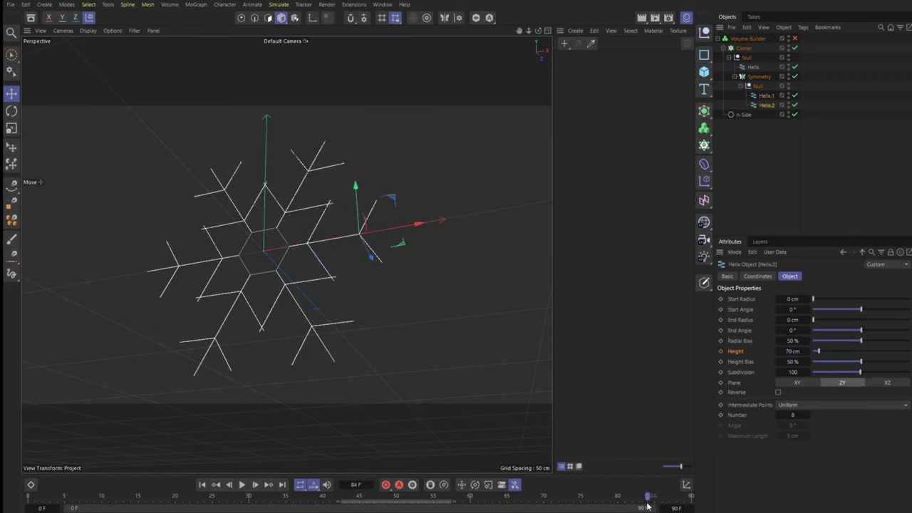
pyautogui.moveTo(618, 500); pyautogui.dragTo(358, 497)
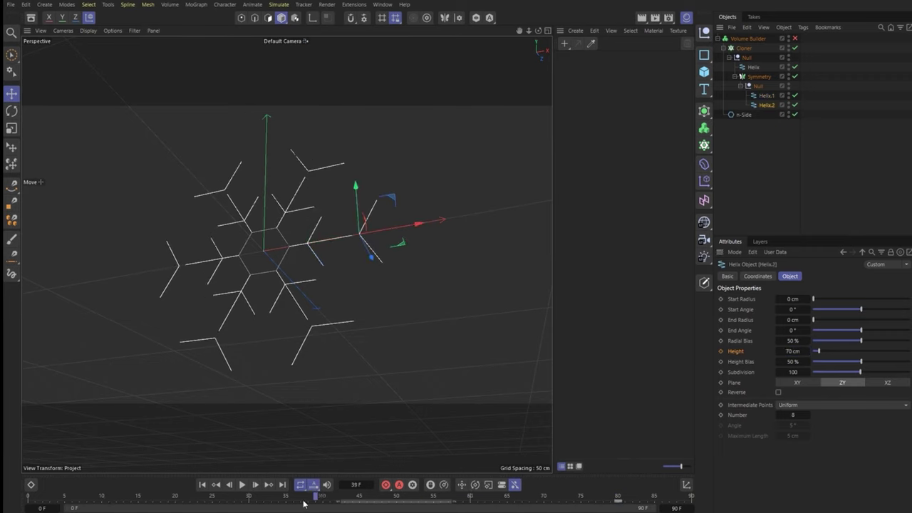
pyautogui.moveTo(781, 351); pyautogui.dragTo(662, 358)
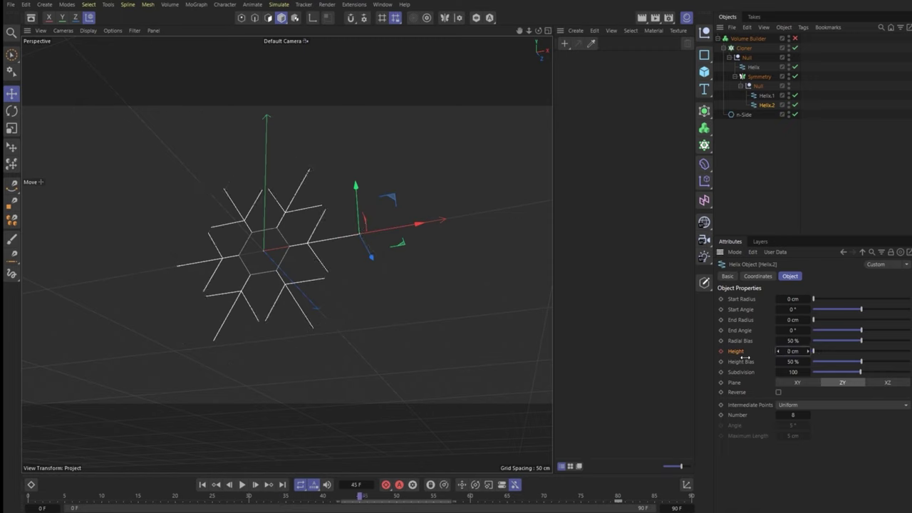
pyautogui.click(47, 496)
pyautogui.press('F8')
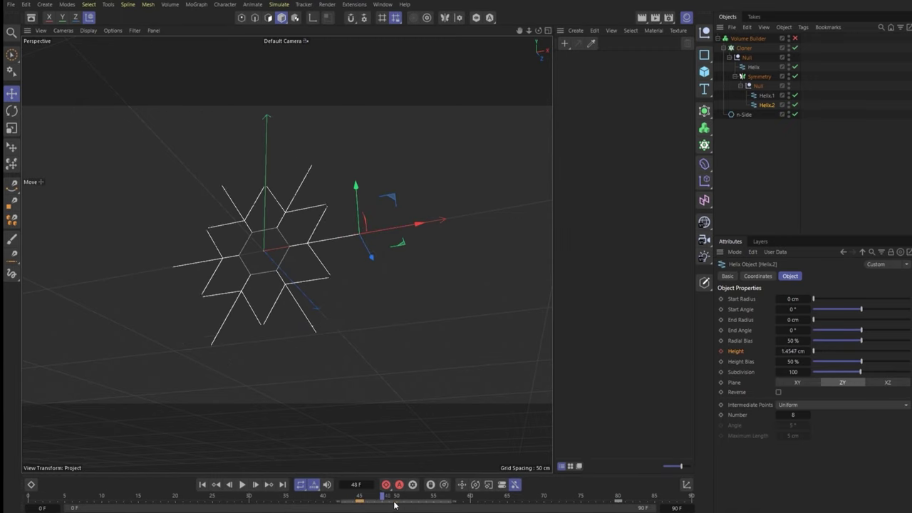
pyautogui.click(139, 413)
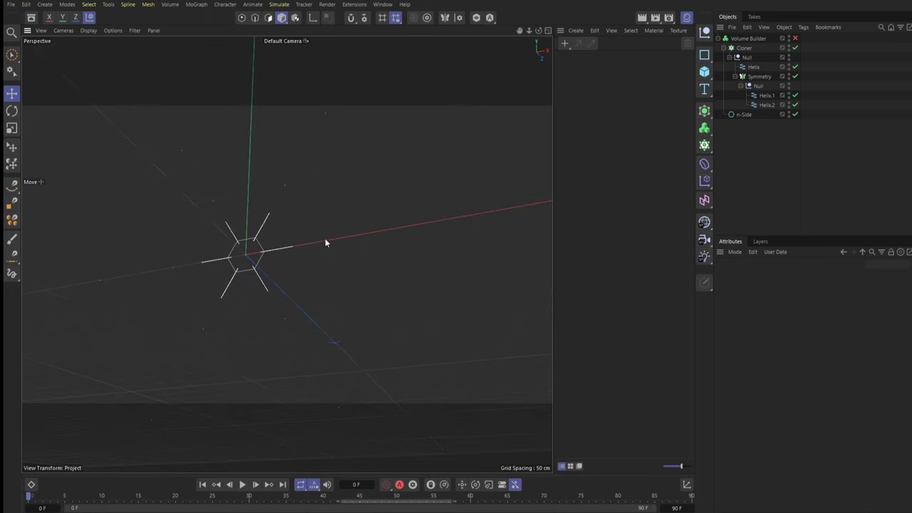
# Re-enable the Volume Builder and set up Helix.1's X-position animation from frame 0
pyautogui.click(796, 39)
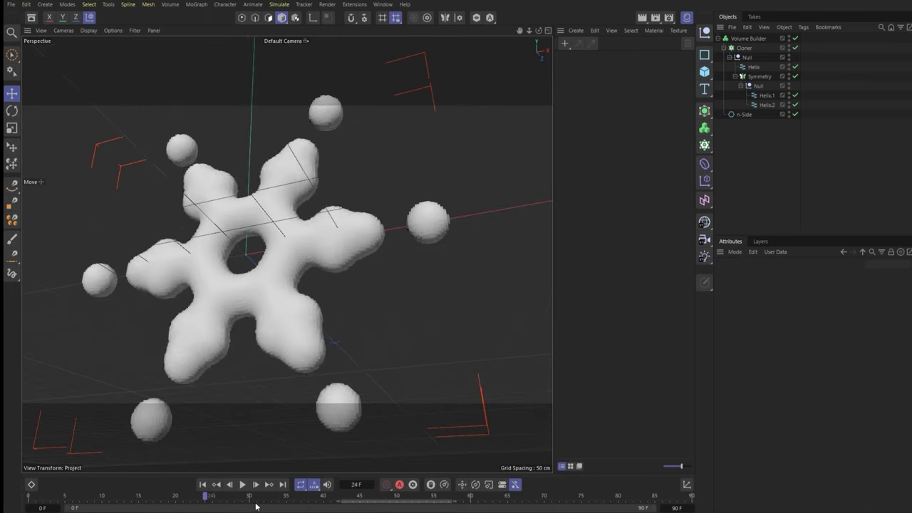
pyautogui.scroll(-5, 332, 245)
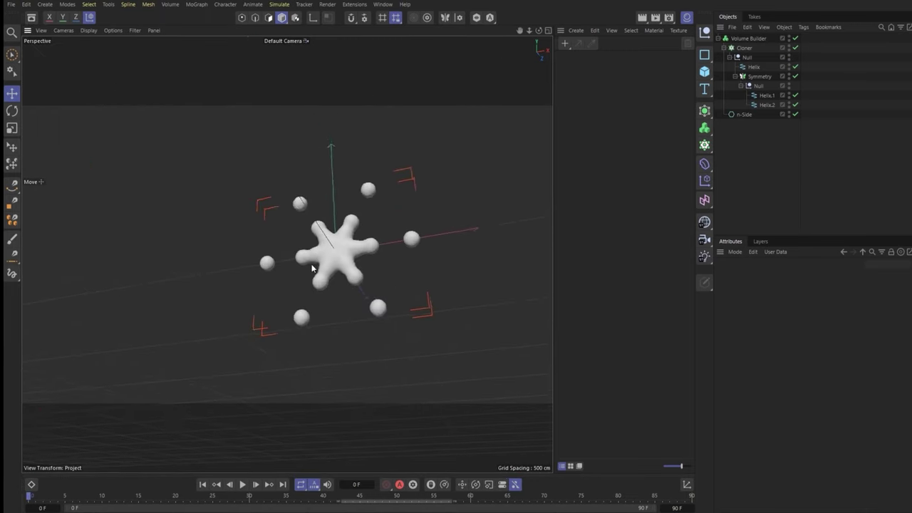
pyautogui.click(767, 94)
pyautogui.moveTo(72, 502); pyautogui.dragTo(111, 504)
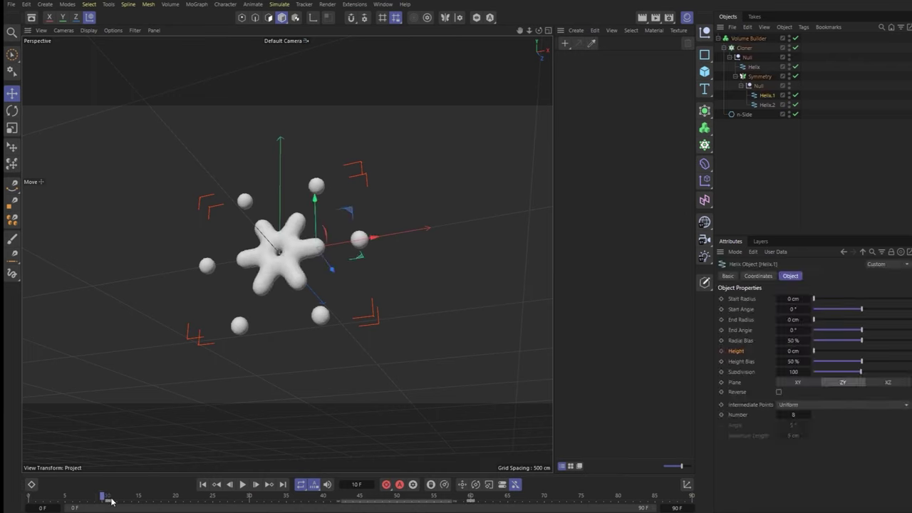
pyautogui.click(758, 276)
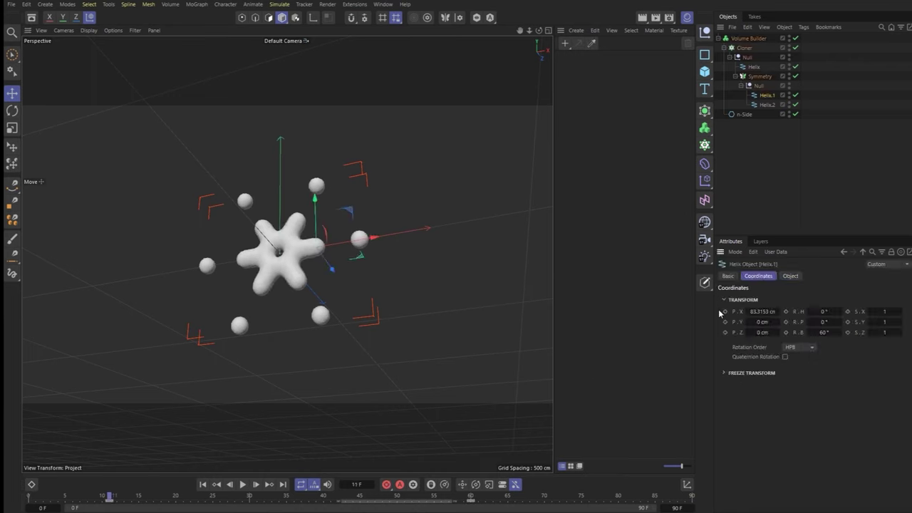
pyautogui.moveTo(67, 503); pyautogui.dragTo(7, 506)
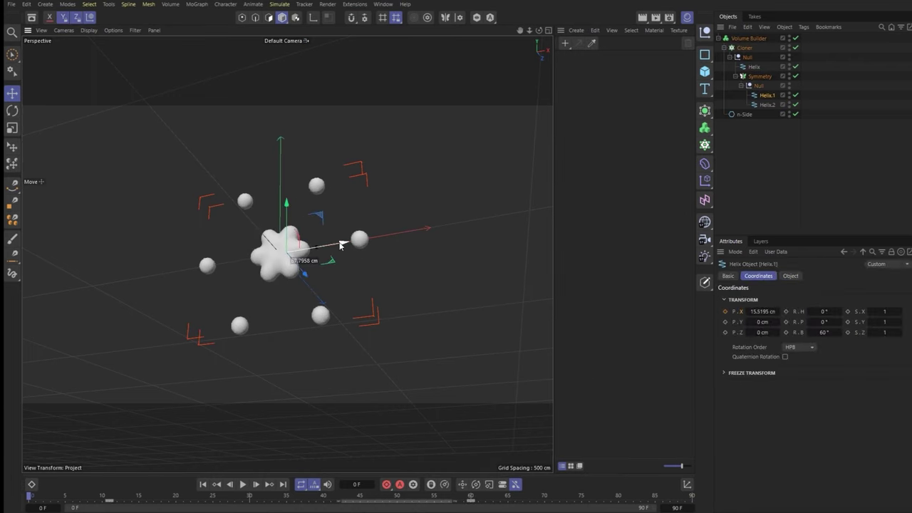
# Key Helix.2 near 50 cm on X at frame 0 so it slides outward, previewing at frame 30
pyautogui.click(768, 105)
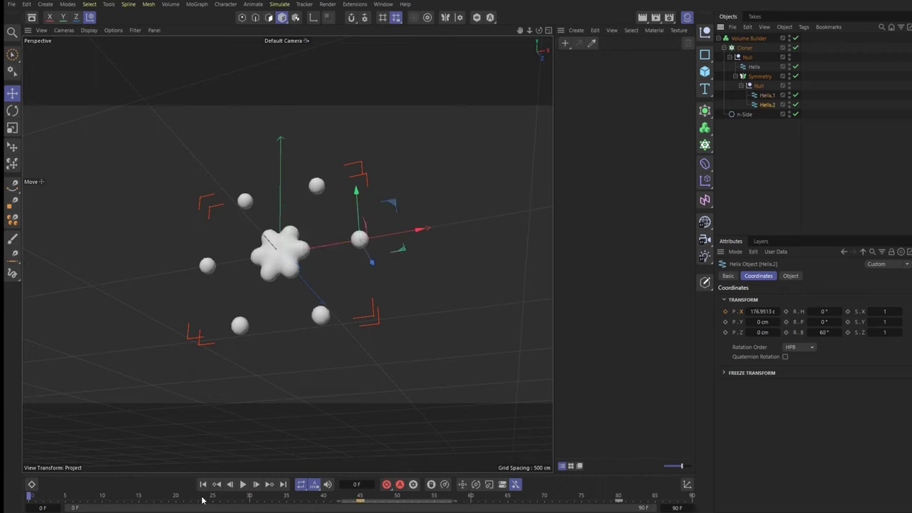
pyautogui.click(360, 500)
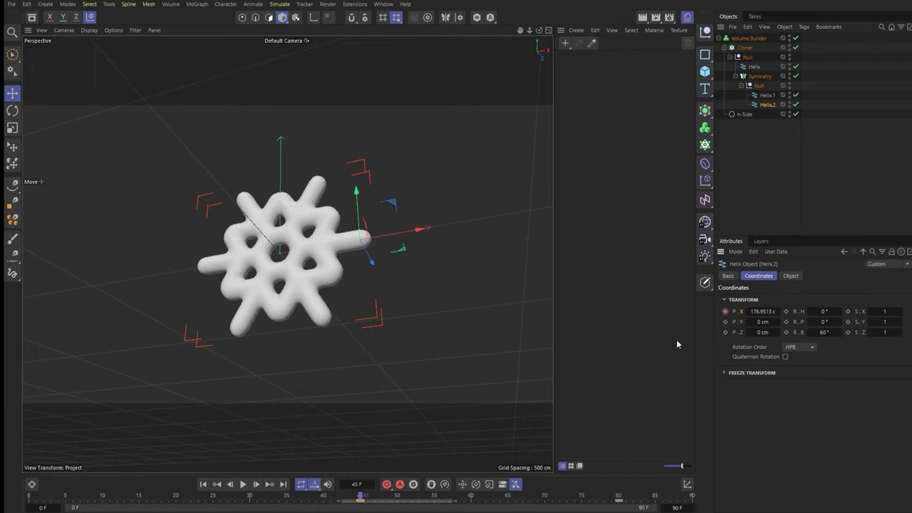
pyautogui.hotkey('shift', 'f')
pyautogui.moveTo(420, 231); pyautogui.dragTo(358, 242)
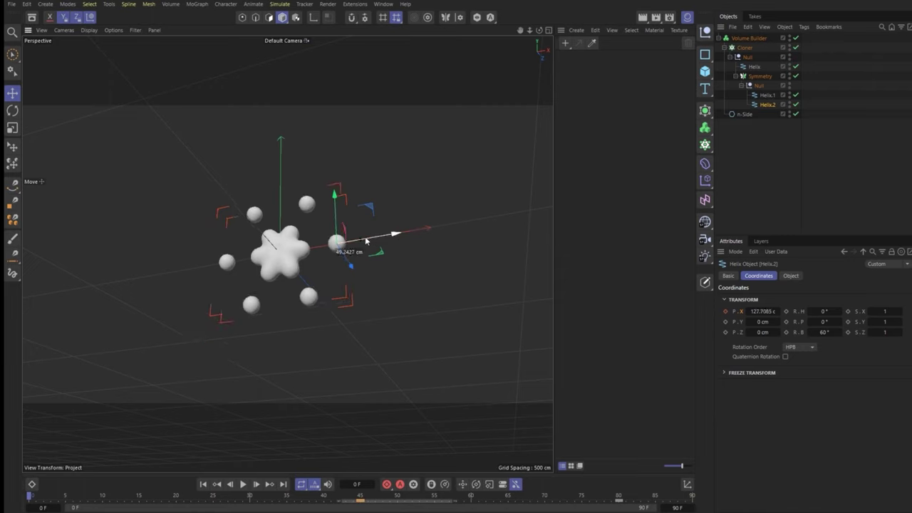
pyautogui.moveTo(44, 499); pyautogui.dragTo(399, 500)
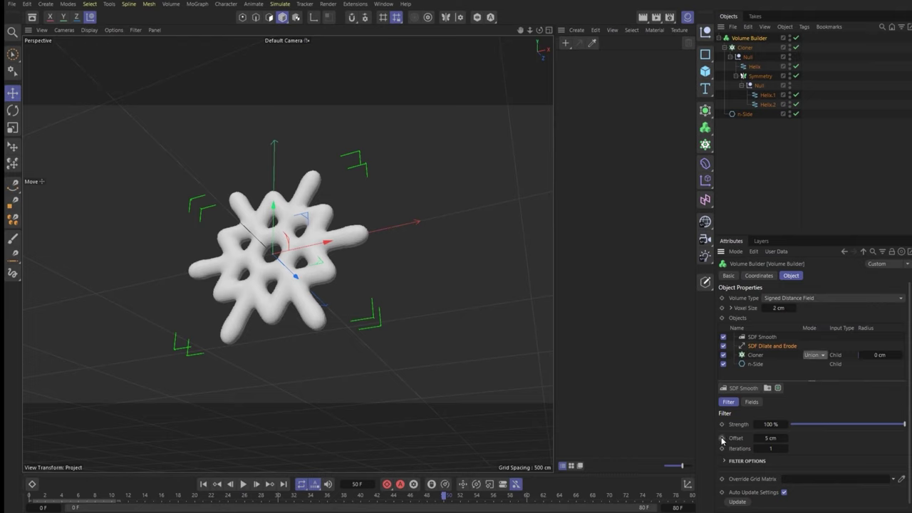
# Key the SDF Smooth Offset at 5 cm at frame 50 and -1.7 cm at frame 0, then scrub to check
pyautogui.click(722, 438)
pyautogui.moveTo(42, 501); pyautogui.dragTo(26, 501)
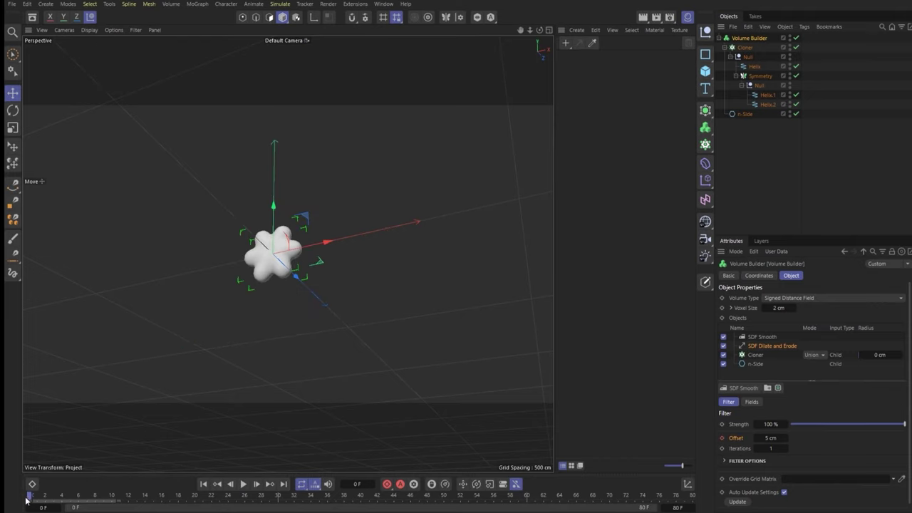
pyautogui.moveTo(772, 438); pyautogui.dragTo(736, 439)
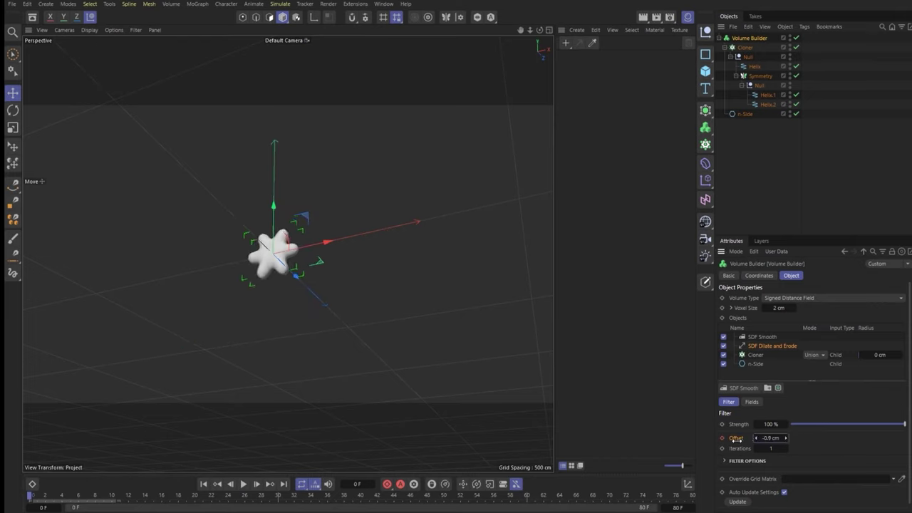
pyautogui.click(721, 439)
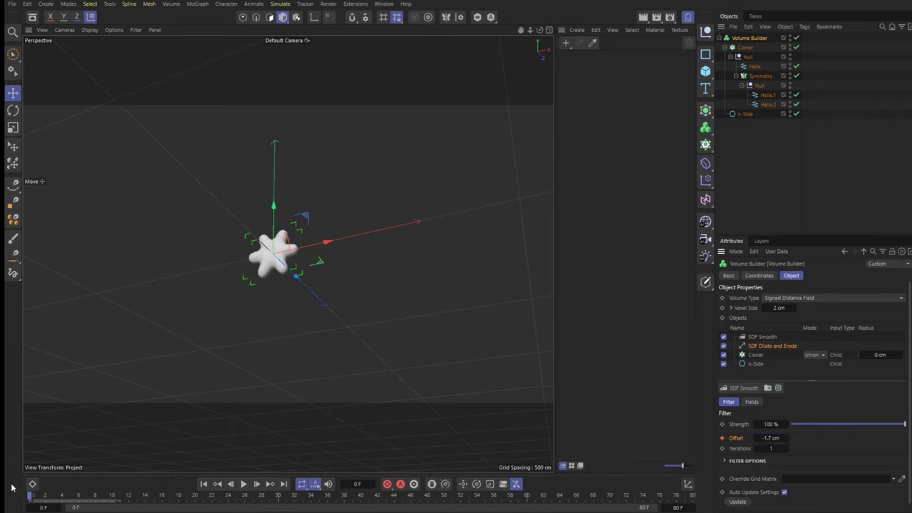
pyautogui.moveTo(44, 497); pyautogui.dragTo(464, 497)
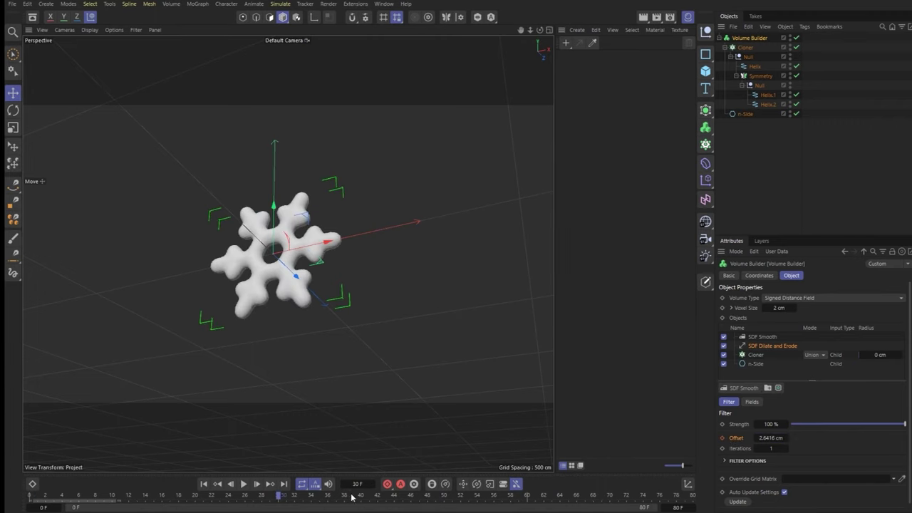
pyautogui.moveTo(464, 496); pyautogui.dragTo(687, 496)
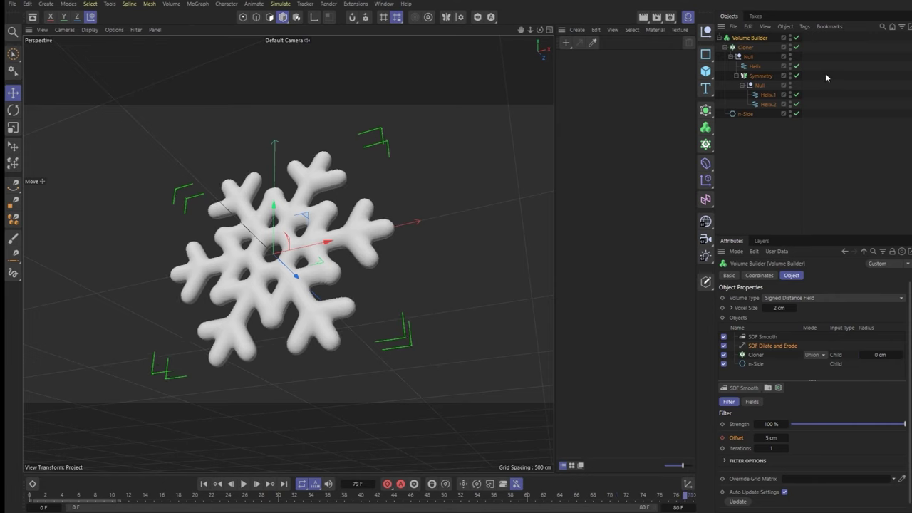
pyautogui.click(706, 128)
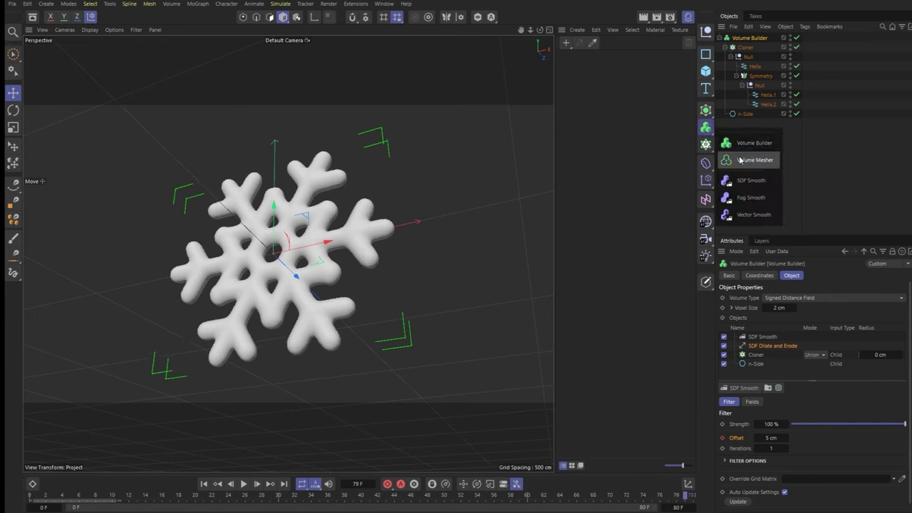
# Add a Volume Mesher, parent the Volume Builder under it, and set Voxel Range Threshold to about 67%
pyautogui.click(739, 154)
pyautogui.moveTo(749, 47); pyautogui.dragTo(751, 38)
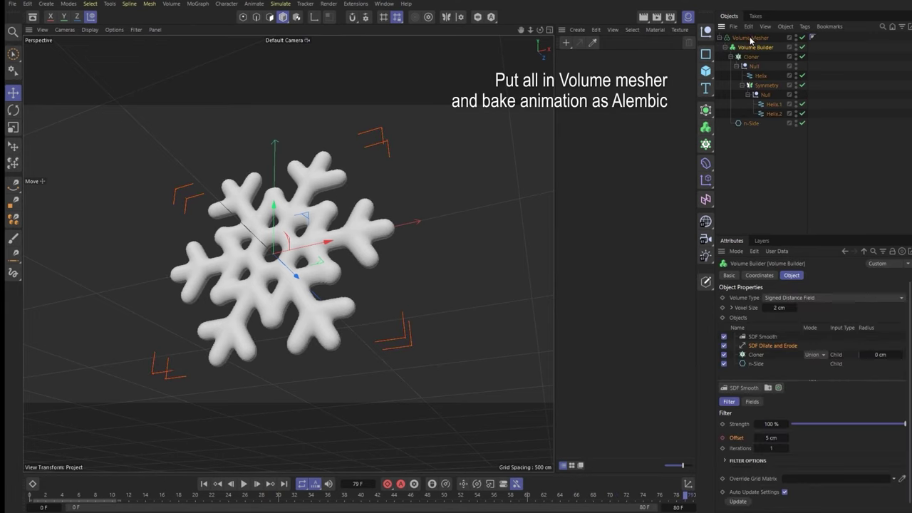
pyautogui.click(753, 37)
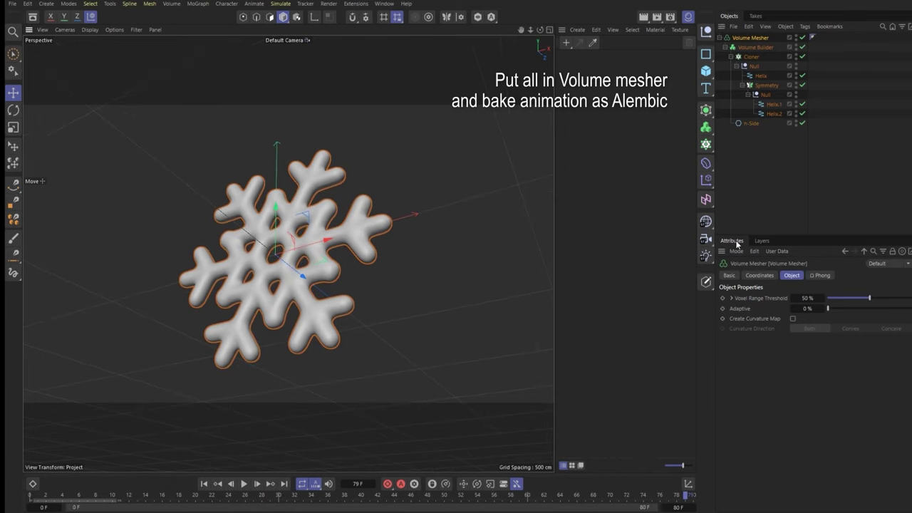
pyautogui.moveTo(873, 304); pyautogui.dragTo(899, 306)
pyautogui.keyDown('alt'); pyautogui.moveTo(391, 297); pyautogui.dragTo(385, 313); pyautogui.keyUp('alt')
pyautogui.click(882, 301)
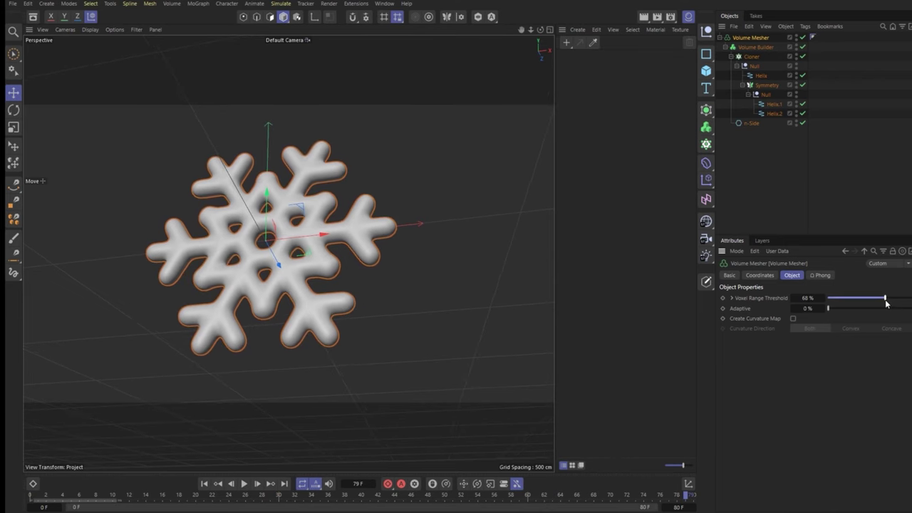
pyautogui.moveTo(323, 331)
pyautogui.keyDown('alt'); pyautogui.mouseDown()
pyautogui.moveTo(271, 315)
pyautogui.moveTo(285, 307)
pyautogui.mouseUp(); pyautogui.keyUp('alt')
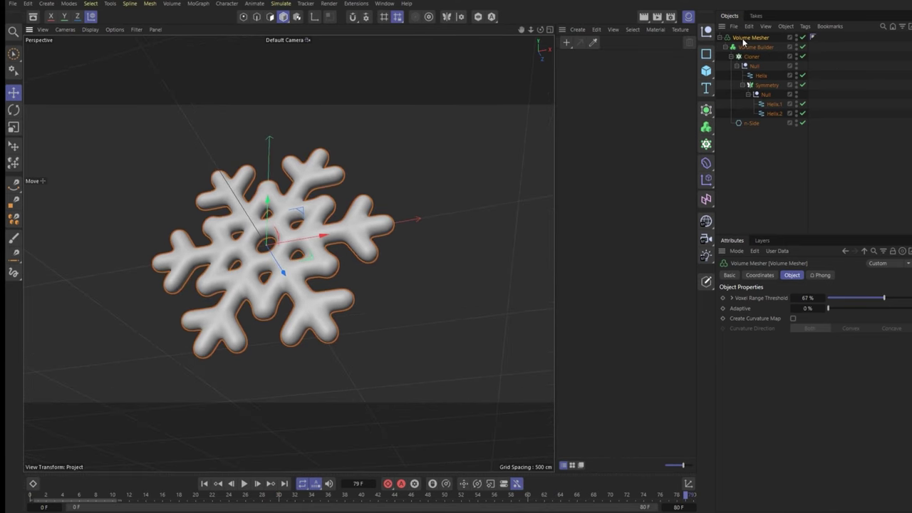
# Bake the Volume Mesher as Alembic, disable the Volume Builder, and collapse its hierarchy
pyautogui.rightClick(743, 42)
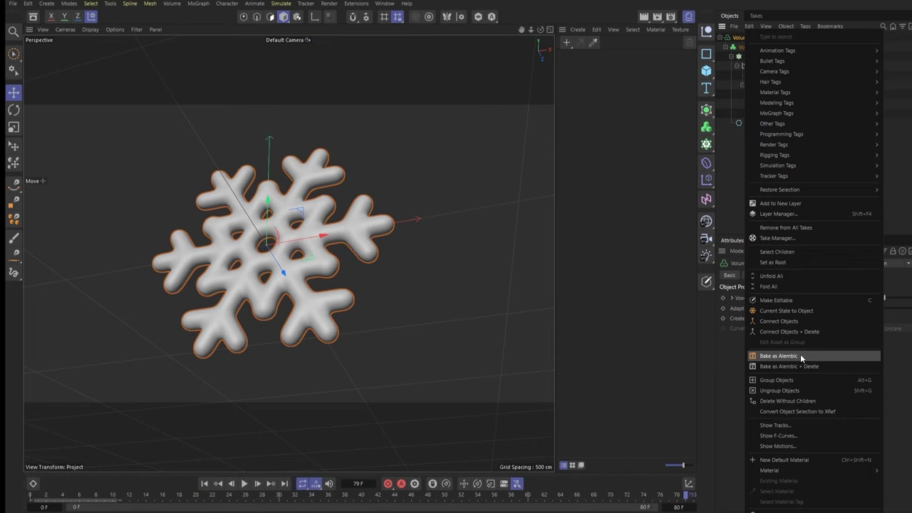
pyautogui.click(800, 355)
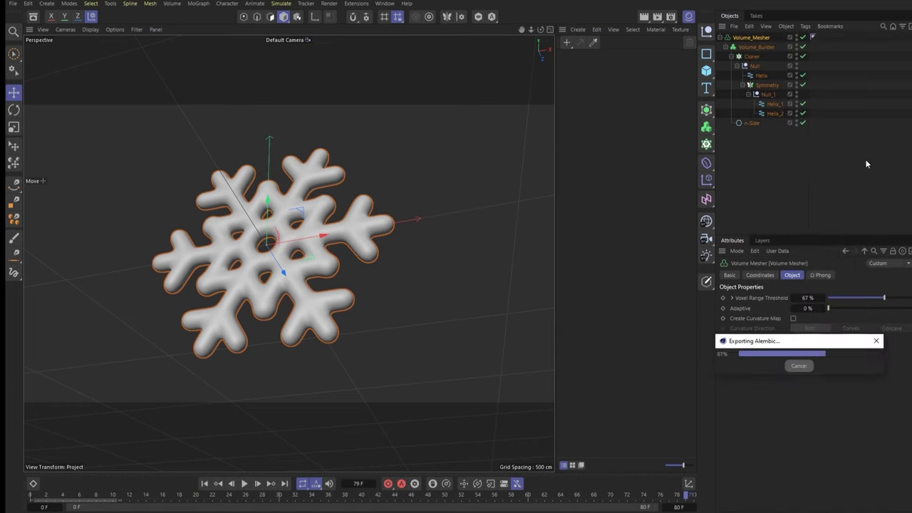
pyautogui.click(803, 46)
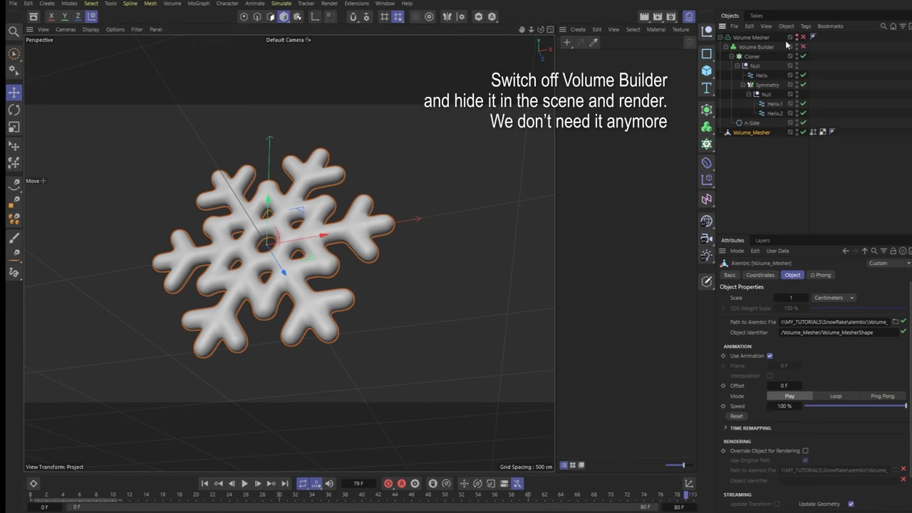
pyautogui.click(721, 36)
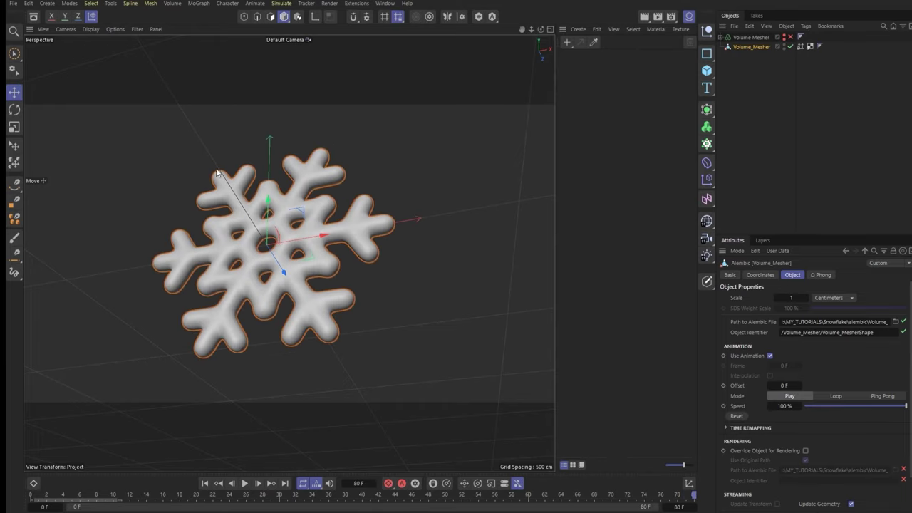
# Inspect the baked mesh with Gouraud Shading (Lines), then return to plain smooth shading
pyautogui.click(89, 30)
pyautogui.click(94, 70)
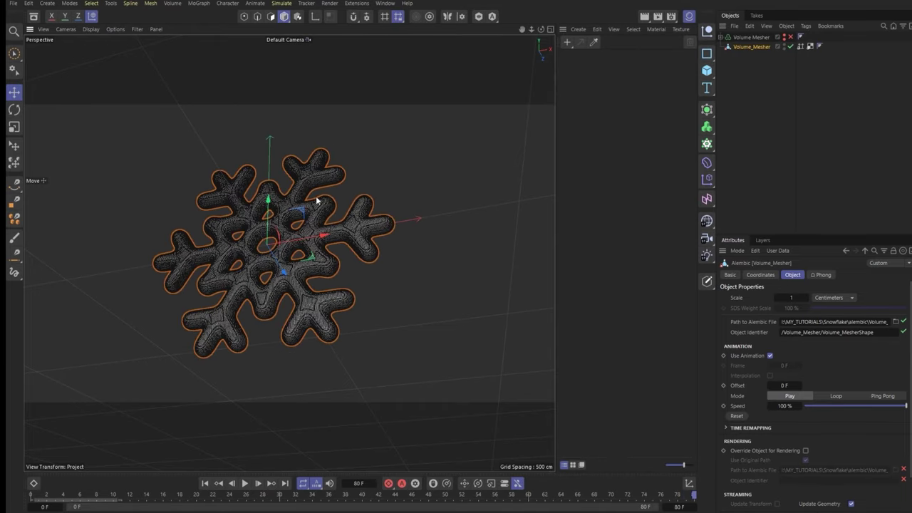
pyautogui.scroll(5, 312, 278)
pyautogui.scroll(-5, 384, 261)
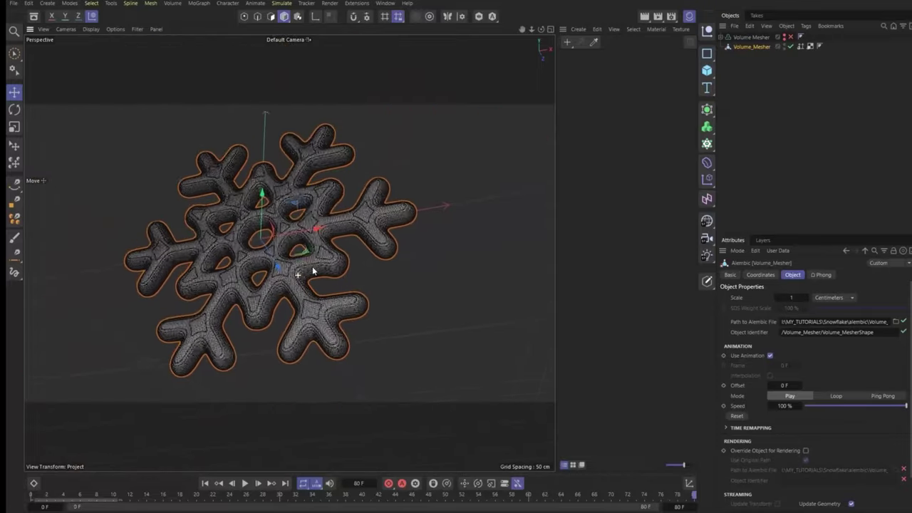
pyautogui.scroll(1, 310, 271)
pyautogui.click(91, 29)
pyautogui.click(94, 59)
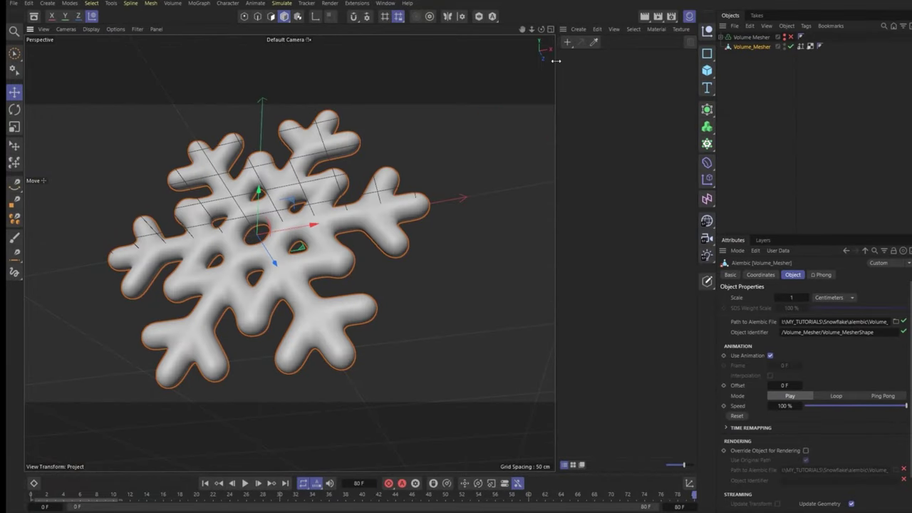
# Set the renderer to Redshift with 1080×1080 output and a 0–150 frame range
pyautogui.click(673, 20)
pyautogui.click(662, 35)
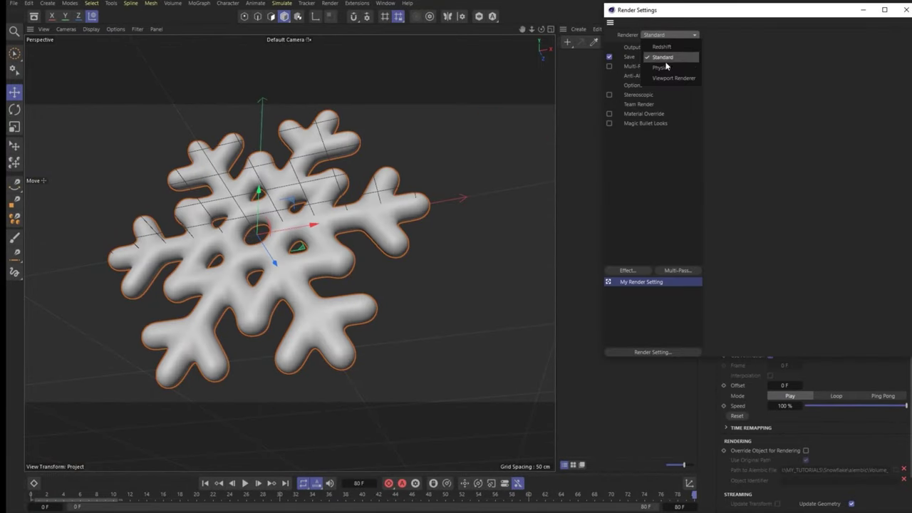
pyautogui.click(661, 47)
pyautogui.moveTo(773, 30)
pyautogui.mouseDown()
pyautogui.moveTo(621, 37)
pyautogui.moveTo(594, 47)
pyautogui.mouseUp()
pyautogui.click(452, 77)
pyautogui.click(596, 76)
pyautogui.write('108')
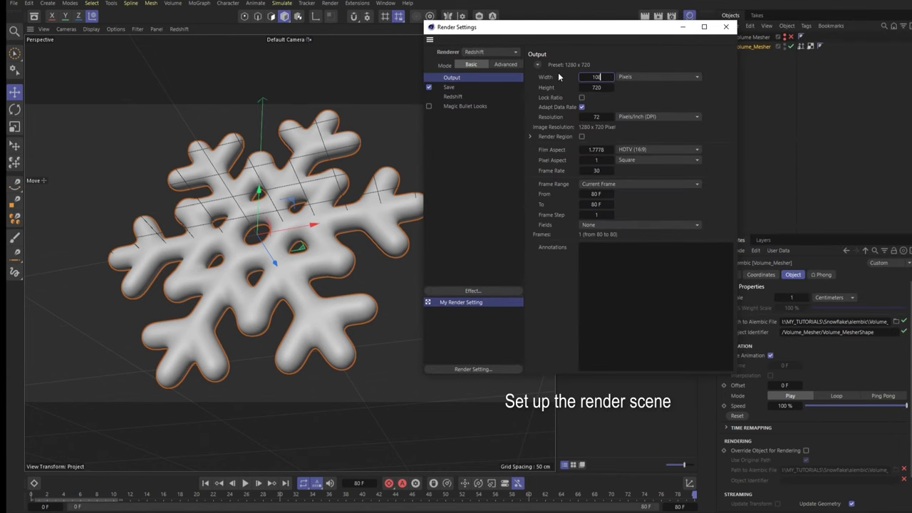
pyautogui.write('0')
pyautogui.press('Tab')
pyautogui.write('1080')
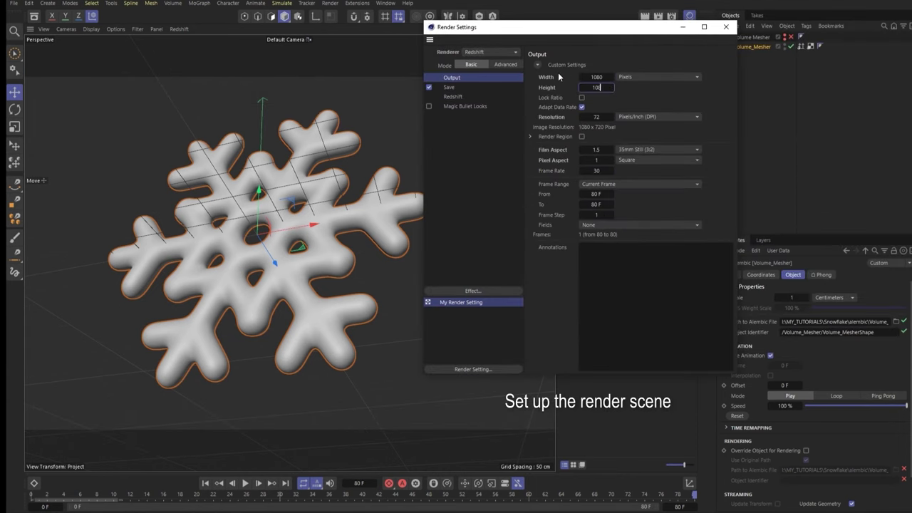
pyautogui.press('Return')
pyautogui.click(596, 194)
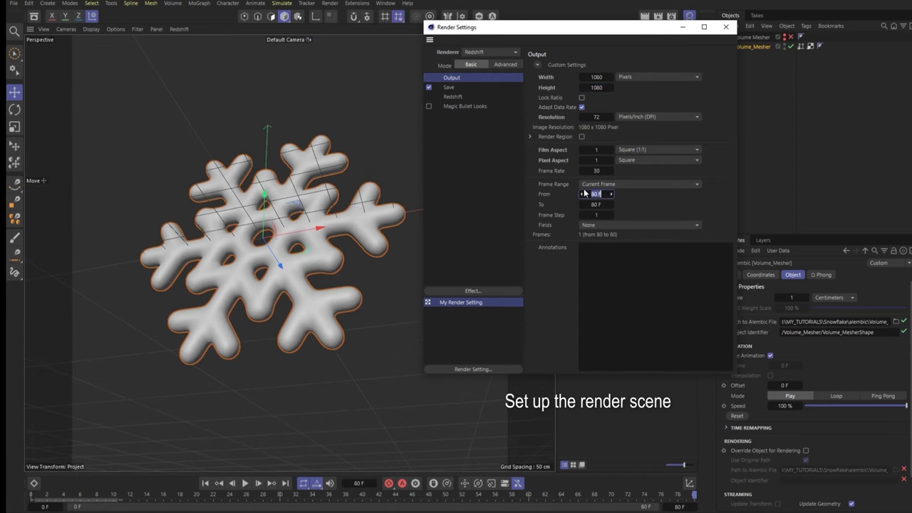
pyautogui.write('0')
pyautogui.press('Return')
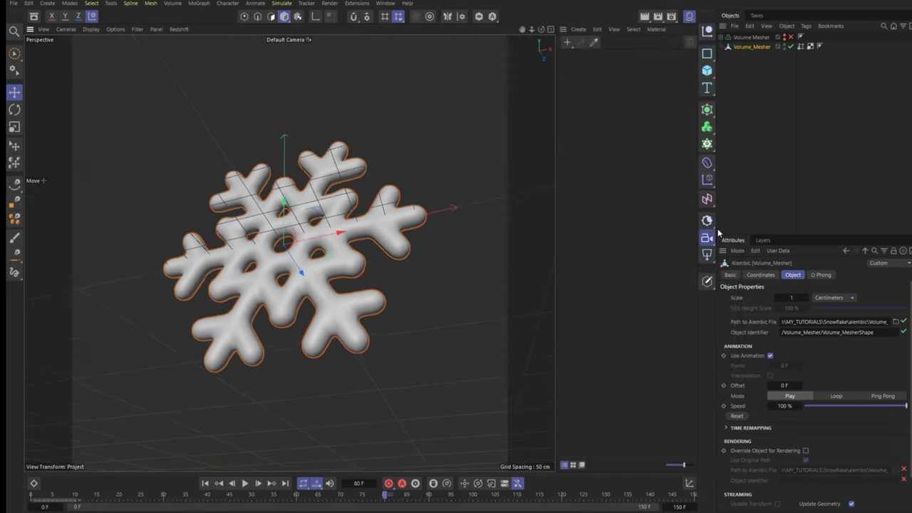
# Add an RS Camera, look through it, and bank it 14° to frame the snowflake at a tilt
pyautogui.click(709, 238)
pyautogui.click(791, 37)
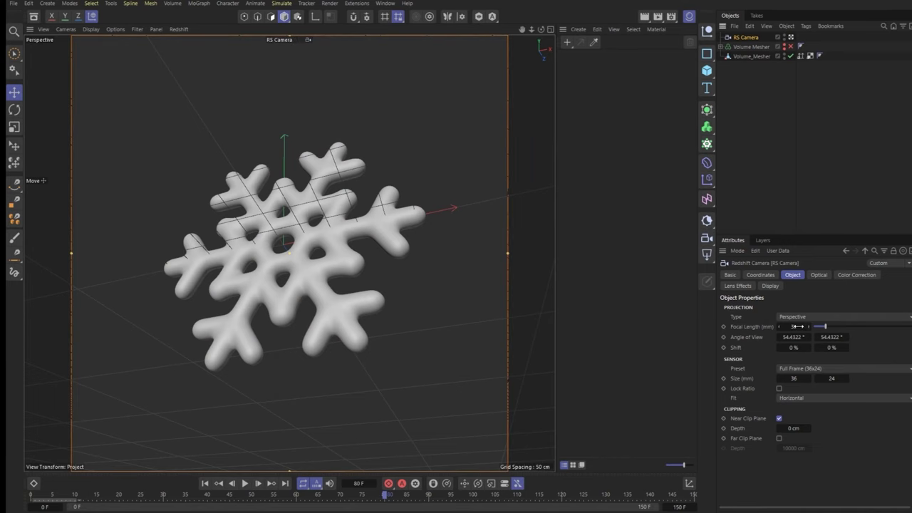
pyautogui.keyDown('alt'); pyautogui.moveTo(314, 235); pyautogui.dragTo(254, 264); pyautogui.keyUp('alt')
pyautogui.click(761, 275)
pyautogui.moveTo(827, 343); pyautogui.dragTo(826, 343)
pyautogui.keyDown('alt'); pyautogui.moveTo(277, 270); pyautogui.dragTo(283, 276); pyautogui.keyUp('alt')
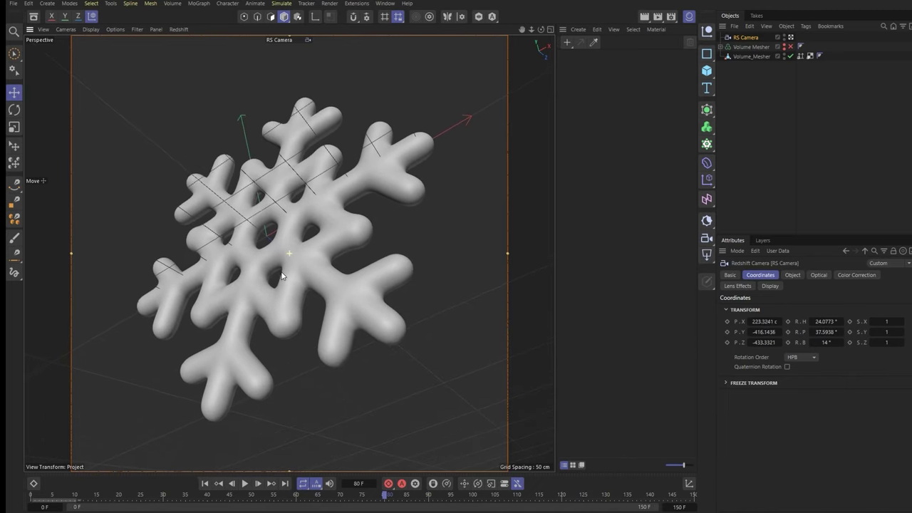
pyautogui.scroll(2, 282, 275)
# Create a new RS Material and apply the Tinted Glass preset in its shader graph
pyautogui.click(578, 29)
pyautogui.moveTo(593, 79)
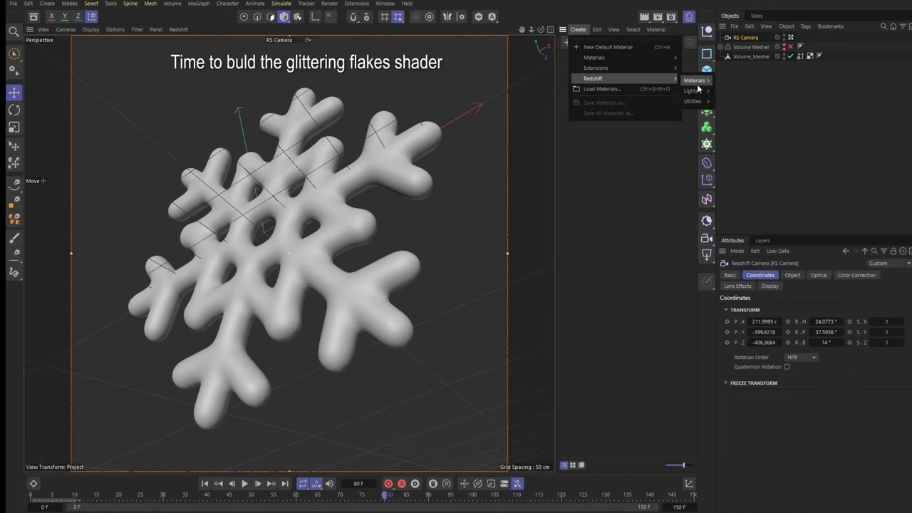
pyautogui.moveTo(694, 80)
pyautogui.click(726, 91)
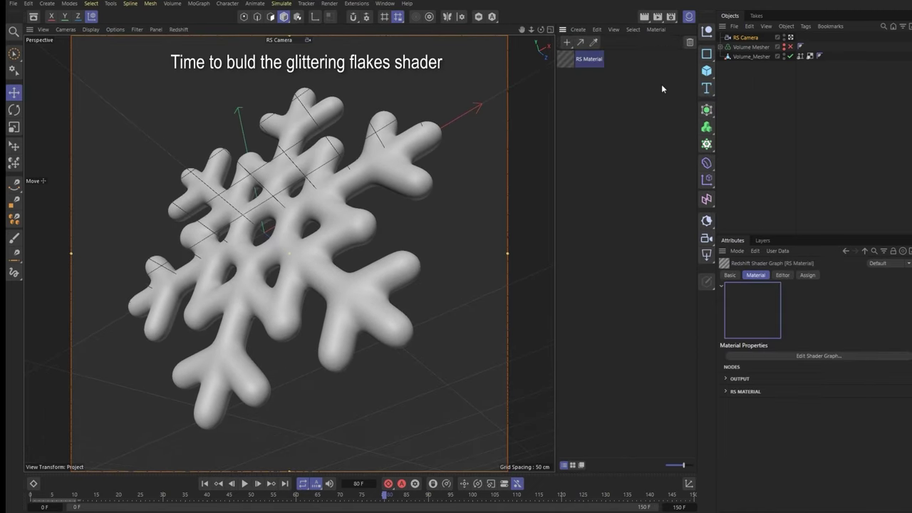
pyautogui.doubleClick(569, 59)
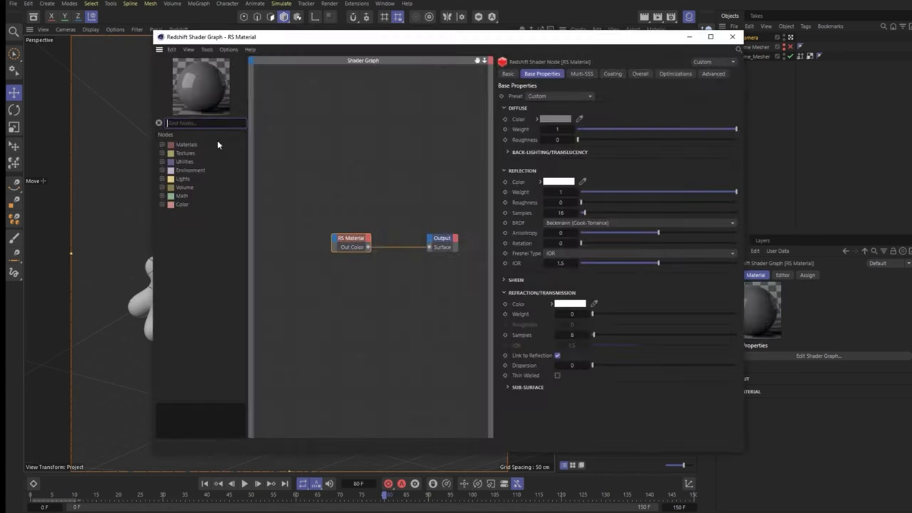
pyautogui.click(573, 96)
pyautogui.click(559, 126)
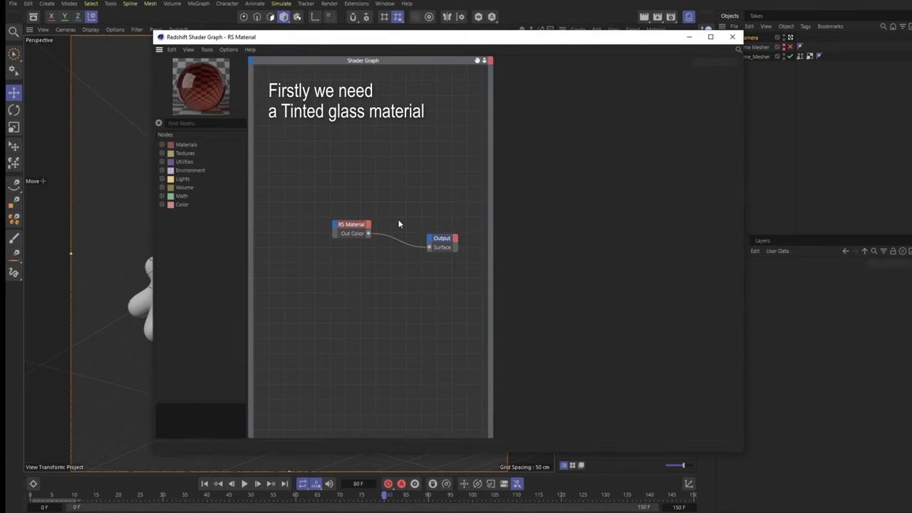
# Change the Sub-Surface Transmittance Color to a soft light blue
pyautogui.click(347, 227)
pyautogui.click(527, 387)
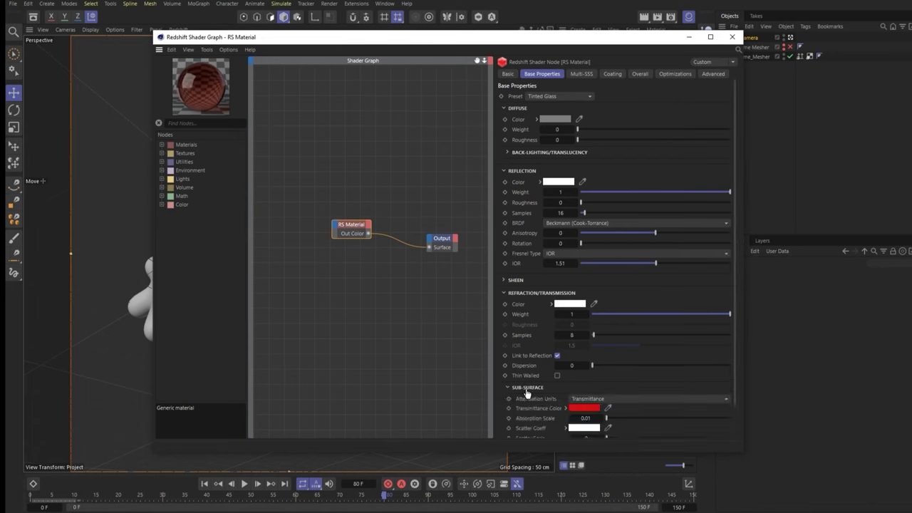
pyautogui.click(594, 412)
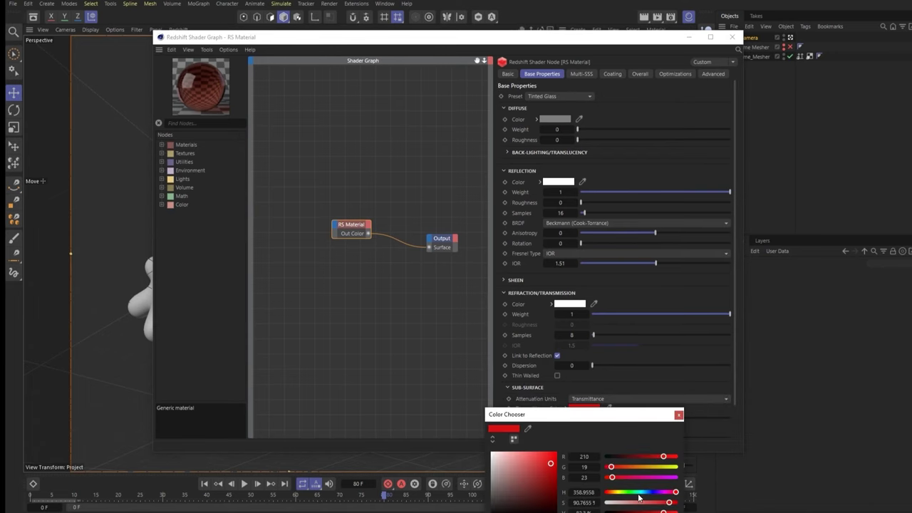
pyautogui.moveTo(639, 496); pyautogui.dragTo(645, 493)
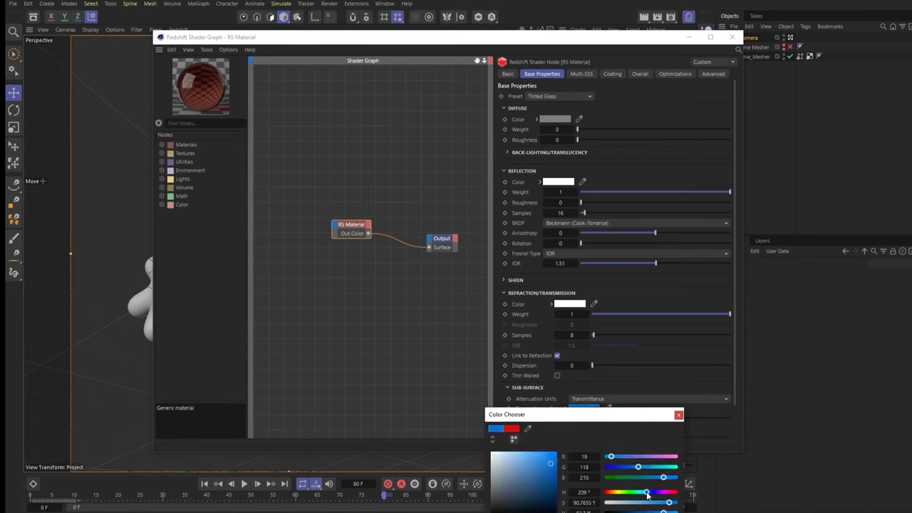
pyautogui.click(540, 456)
pyautogui.click(679, 416)
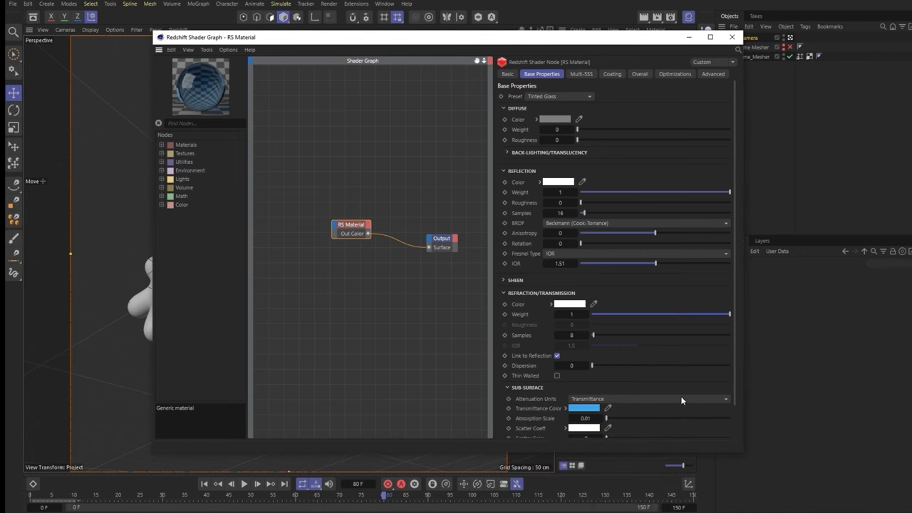
pyautogui.click(732, 37)
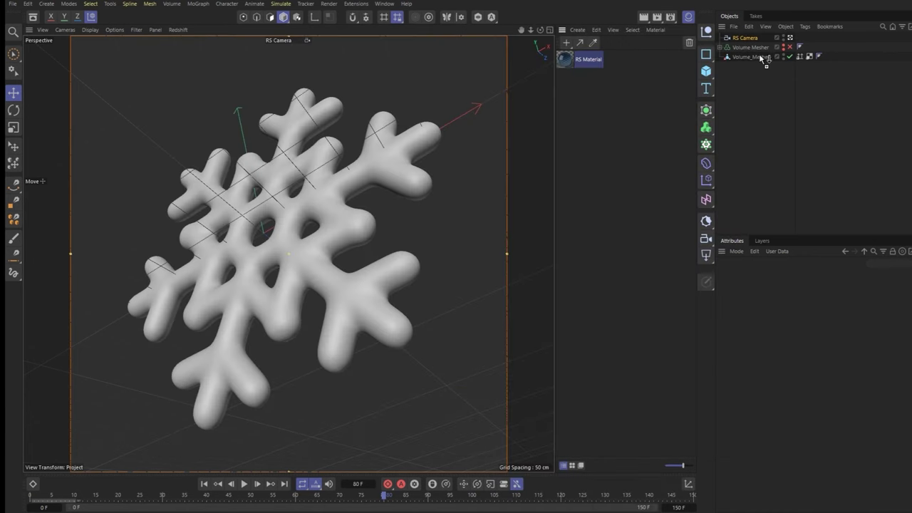
# Assign the RS Material to Volume_Mesher, add an RS Dome Light with brown_photostudio_02_4k.exr, and open RS RenderView
pyautogui.moveTo(761, 57); pyautogui.dragTo(753, 63)
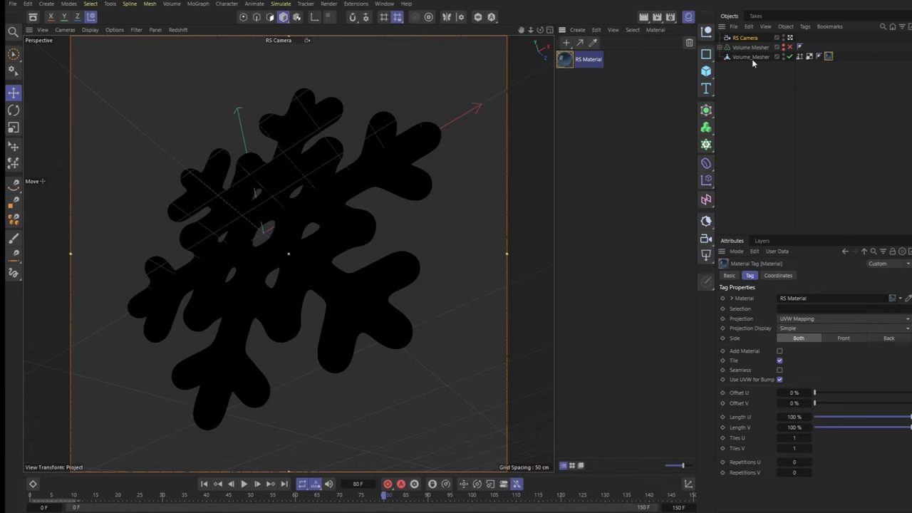
pyautogui.click(706, 254)
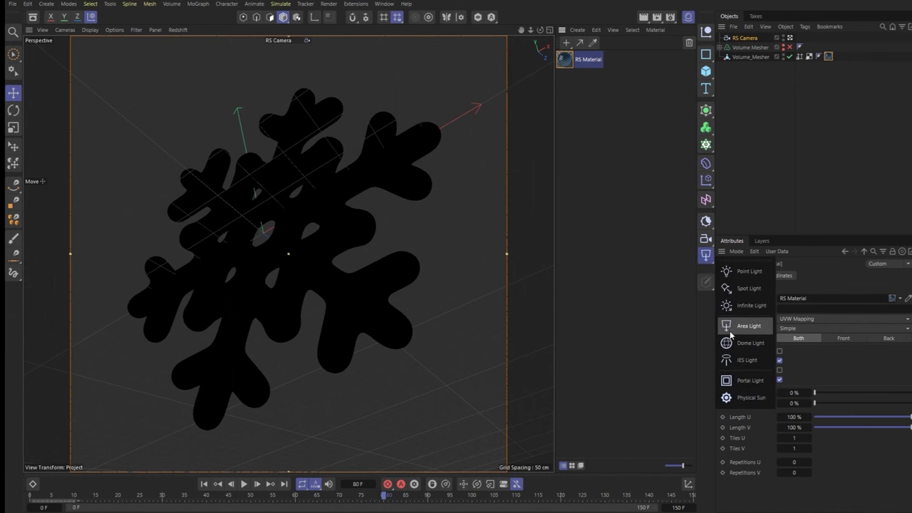
pyautogui.click(732, 344)
pyautogui.click(792, 276)
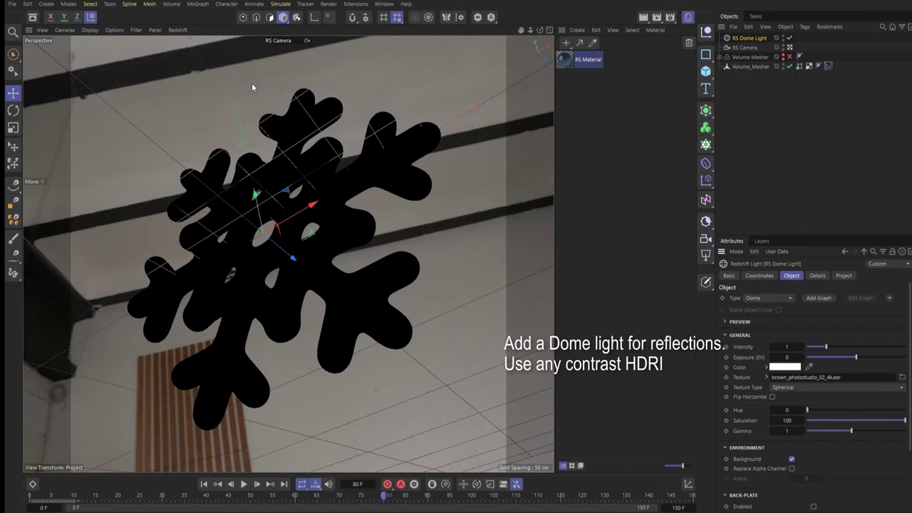
pyautogui.click(375, 5)
pyautogui.click(406, 322)
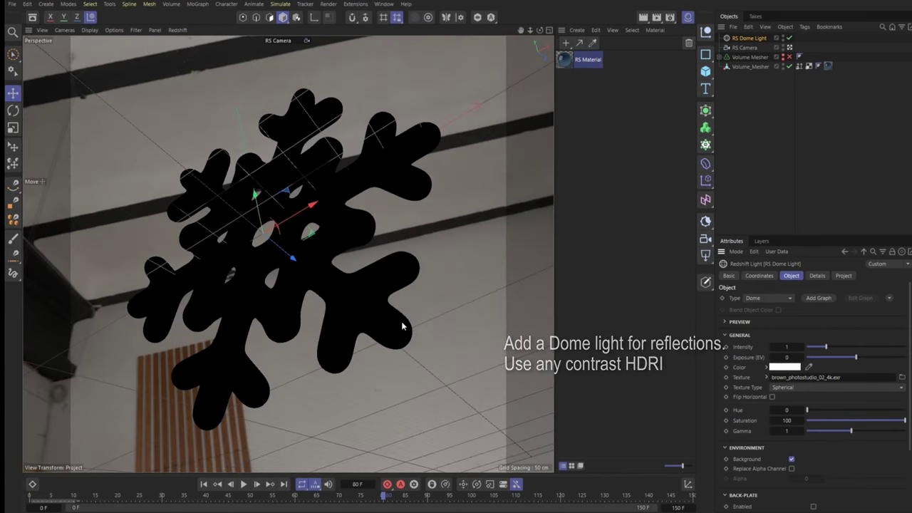
# Uncheck the dome light's Background and rotate it to 329°, 264°, 102°
pyautogui.moveTo(358, 180); pyautogui.dragTo(320, 180)
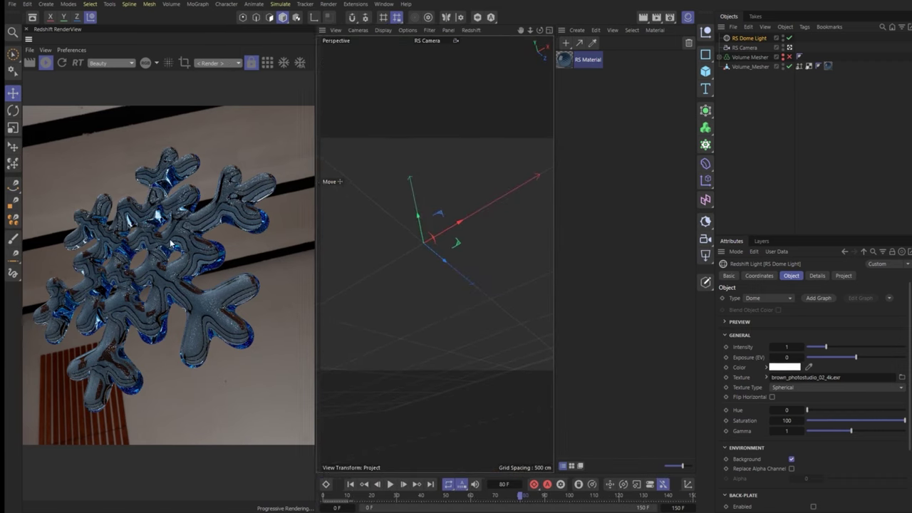
pyautogui.keyDown('alt'); pyautogui.moveTo(464, 285); pyautogui.dragTo(462, 268); pyautogui.keyUp('alt')
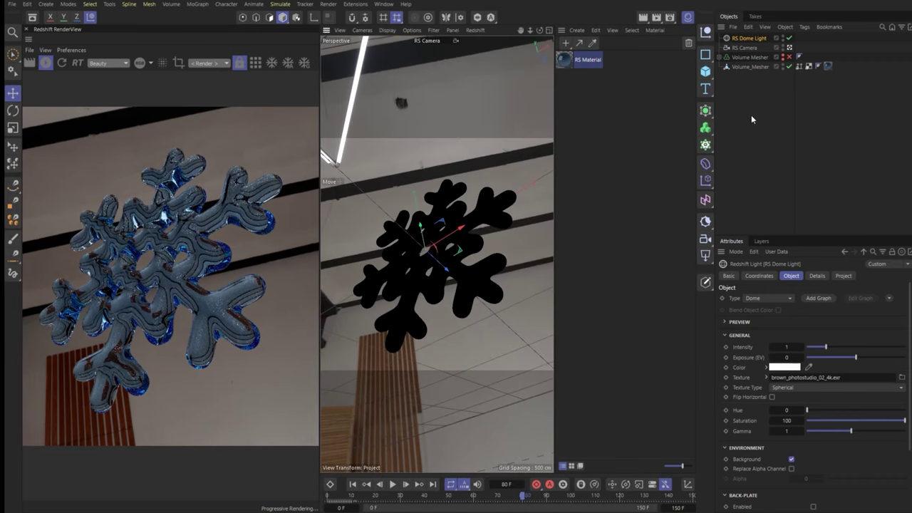
pyautogui.click(792, 460)
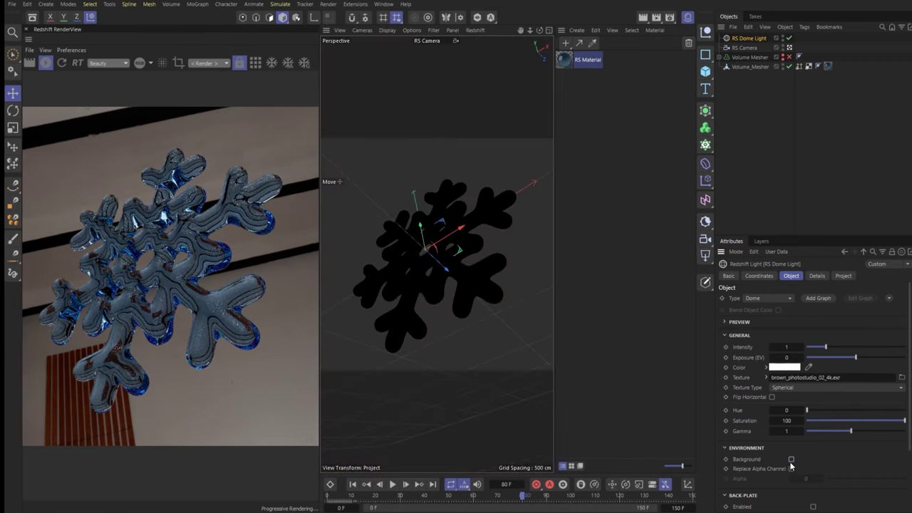
pyautogui.click(760, 275)
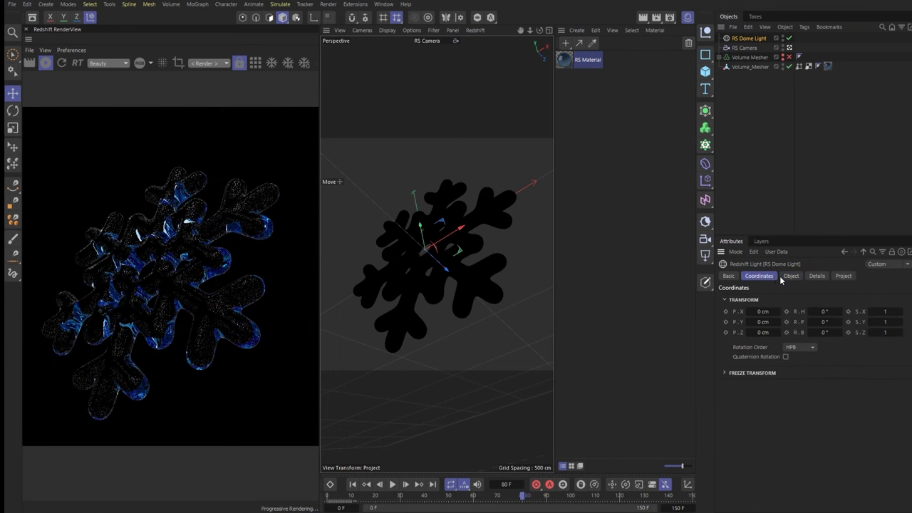
pyautogui.moveTo(820, 311); pyautogui.dragTo(850, 332)
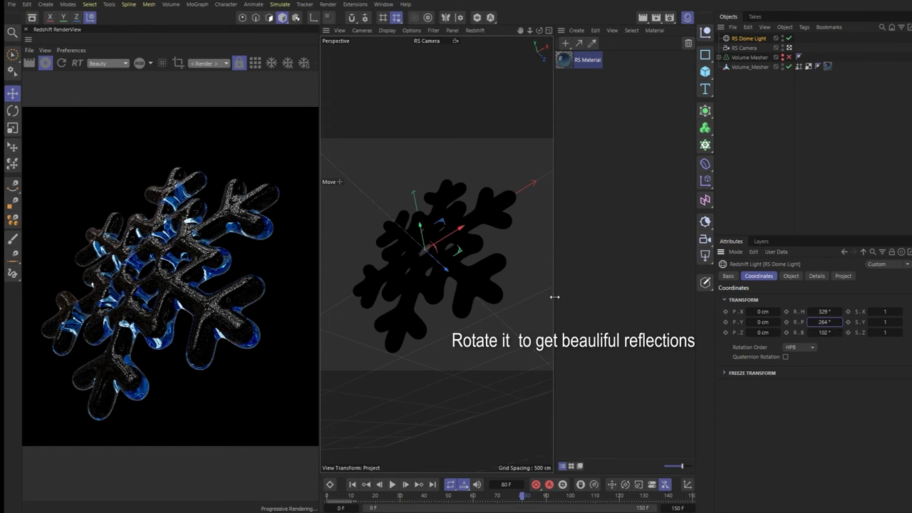
pyautogui.click(687, 17)
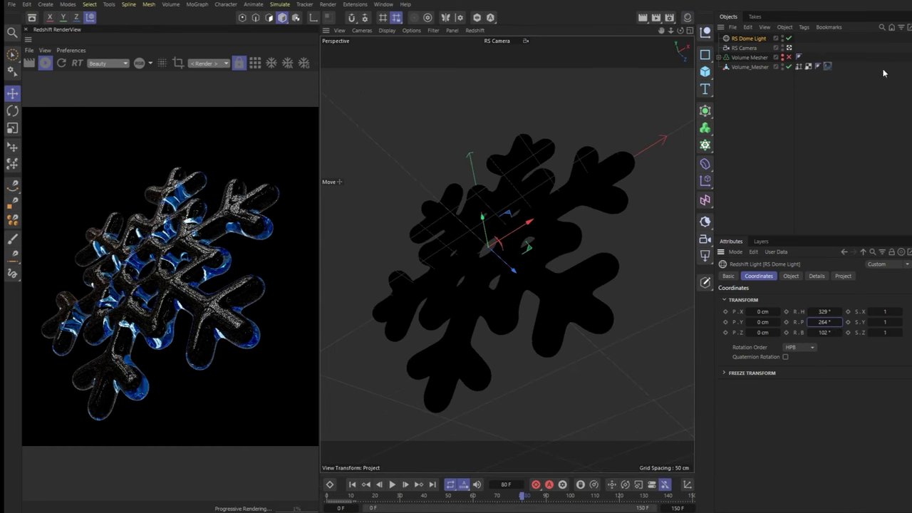
# Add an RS Area Light and rotate it toward the snowflake
pyautogui.click(705, 255)
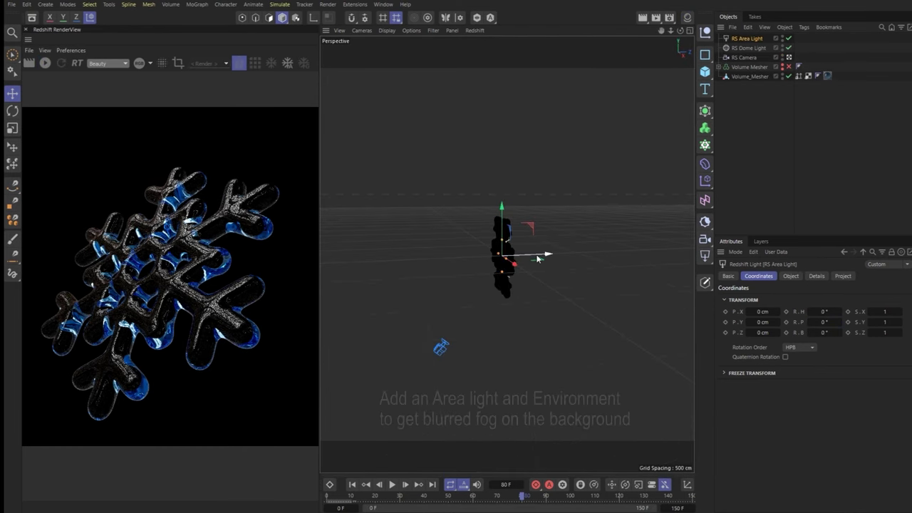
pyautogui.press('r')
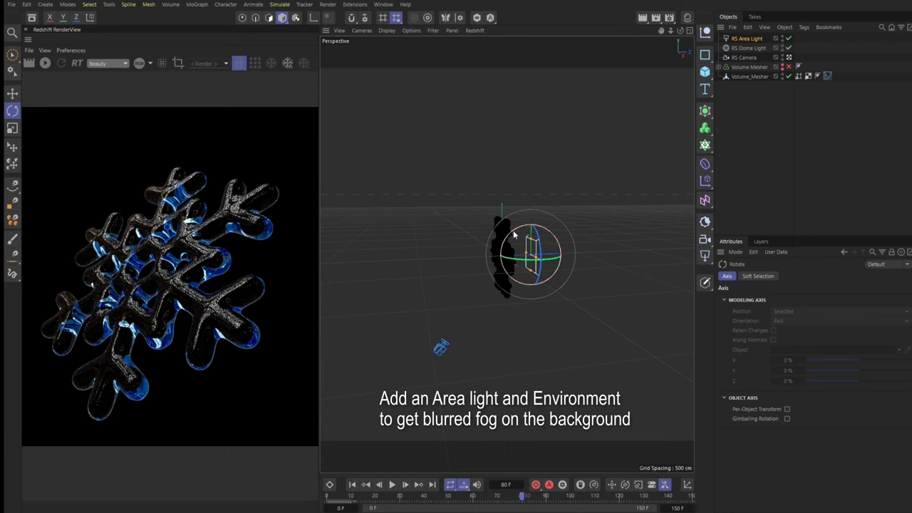
pyautogui.moveTo(514, 234)
pyautogui.mouseDown()
pyautogui.moveTo(531, 239)
pyautogui.moveTo(603, 325)
pyautogui.moveTo(590, 312)
pyautogui.mouseUp()
pyautogui.press('e')
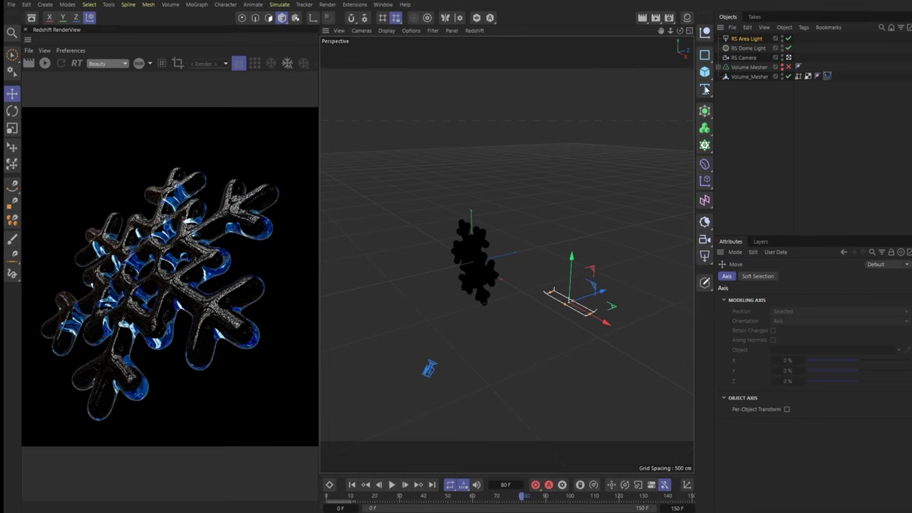
# Add an RS Environment and set its volume Scattering to 0.002
pyautogui.click(705, 221)
pyautogui.click(741, 267)
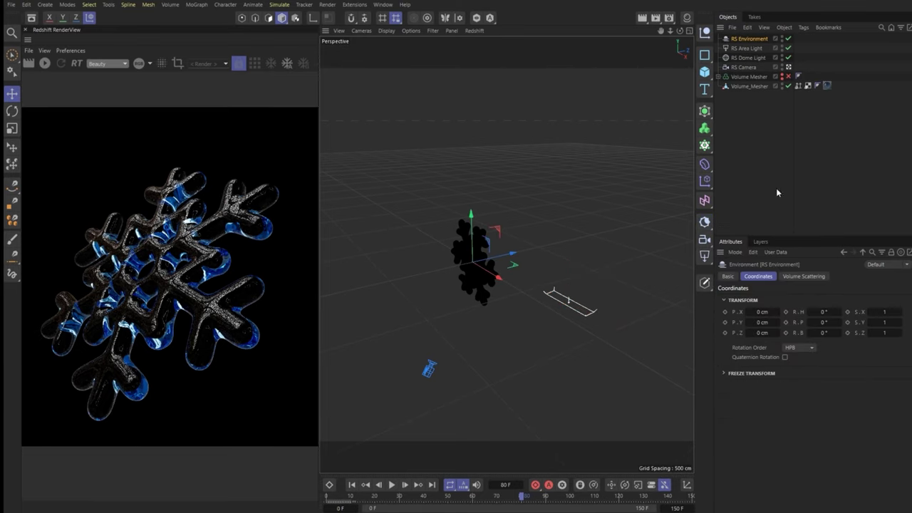
pyautogui.click(746, 58)
pyautogui.click(816, 277)
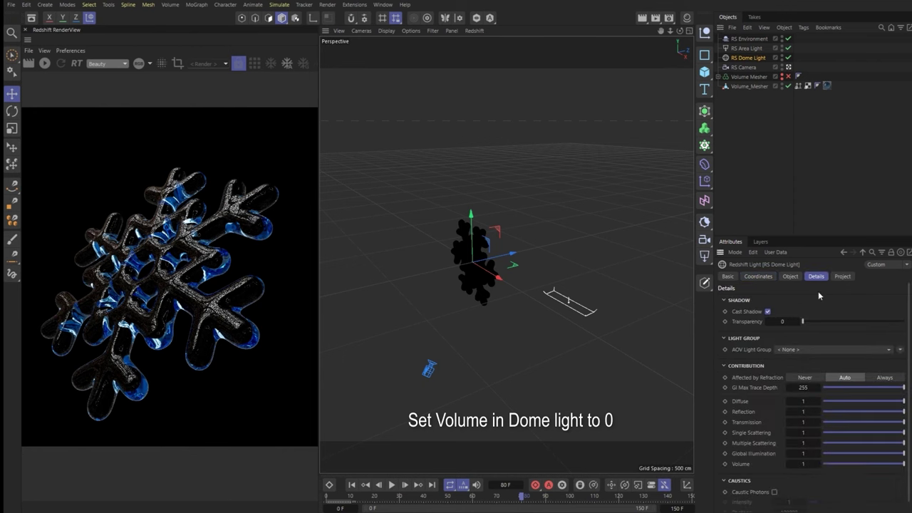
pyautogui.click(749, 39)
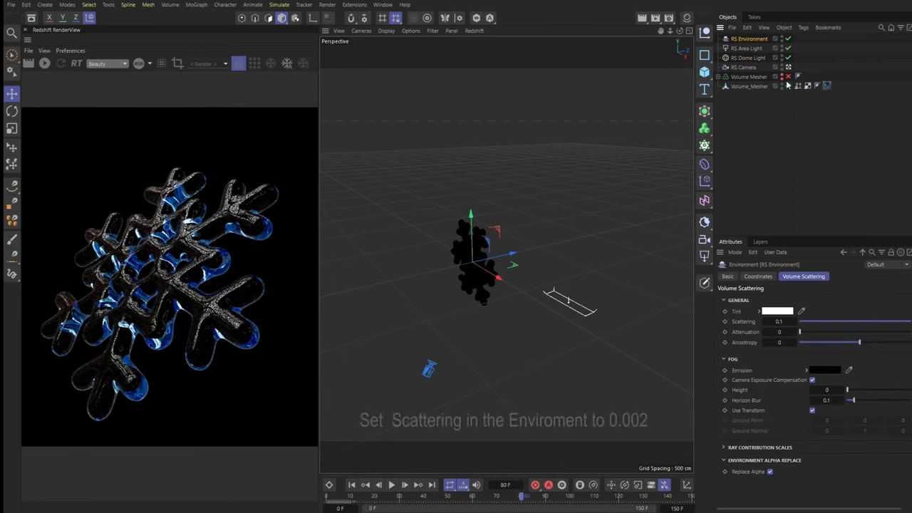
pyautogui.doubleClick(784, 322)
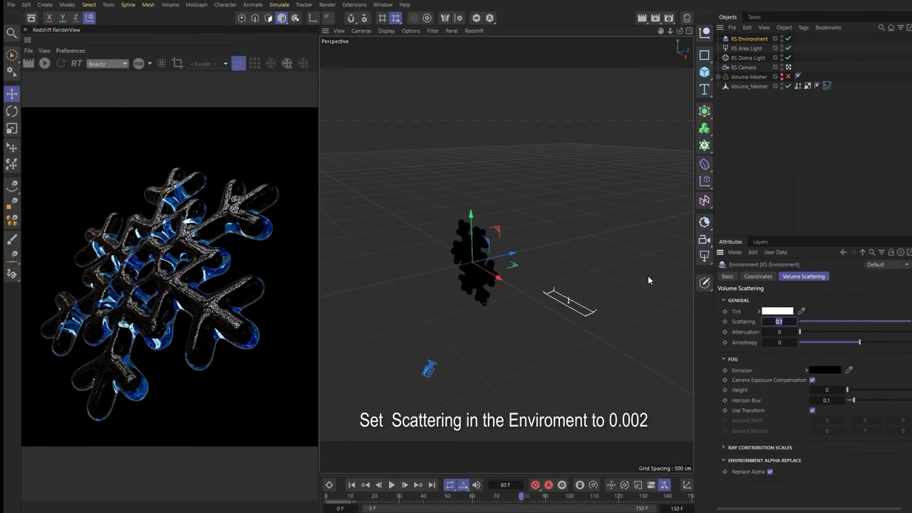
pyautogui.write('0.002')
pyautogui.press('Return')
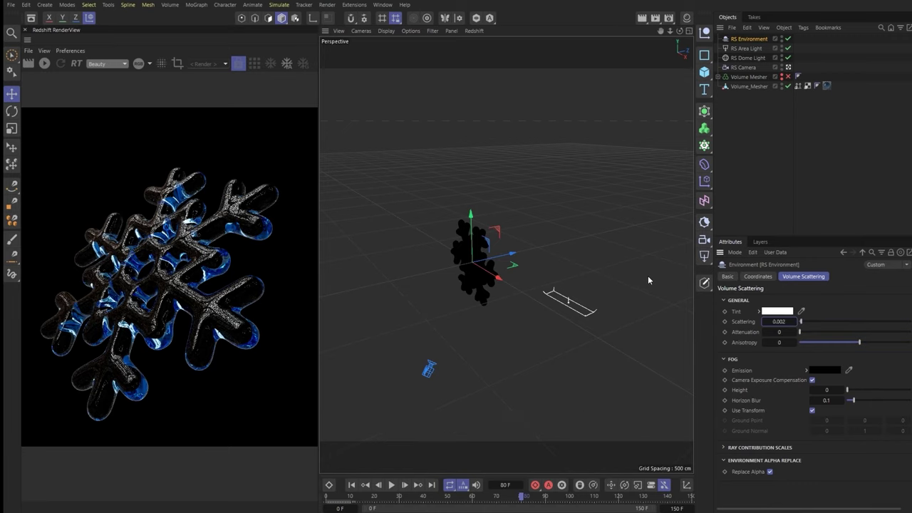
# Tint the volume scattering a pale light blue
pyautogui.click(778, 312)
pyautogui.click(839, 400)
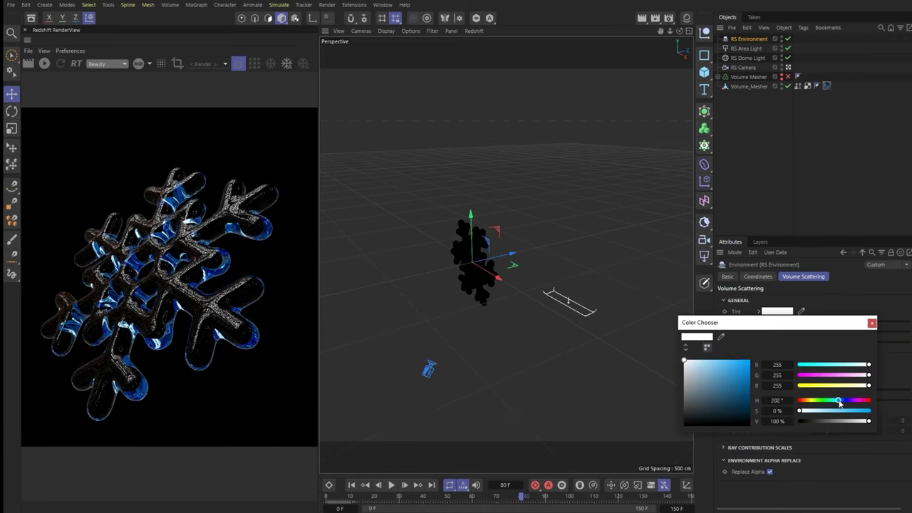
pyautogui.moveTo(682, 367); pyautogui.dragTo(708, 366)
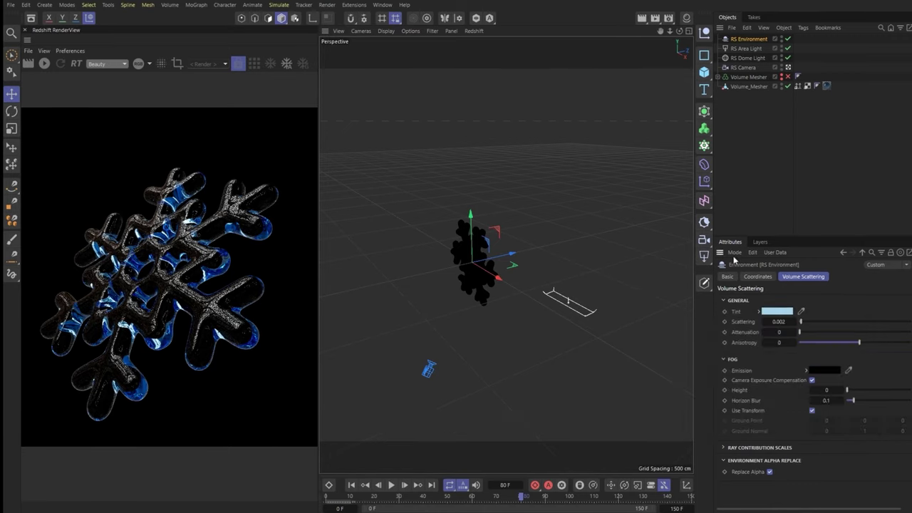
# Start the live render preview, lower the area light slightly, and reduce its exposure and spread
pyautogui.click(44, 64)
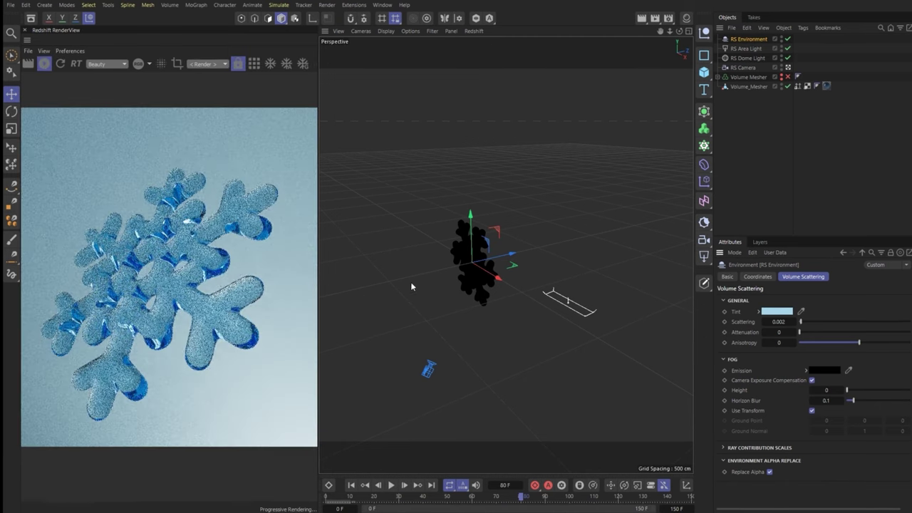
pyautogui.moveTo(568, 305); pyautogui.dragTo(565, 319)
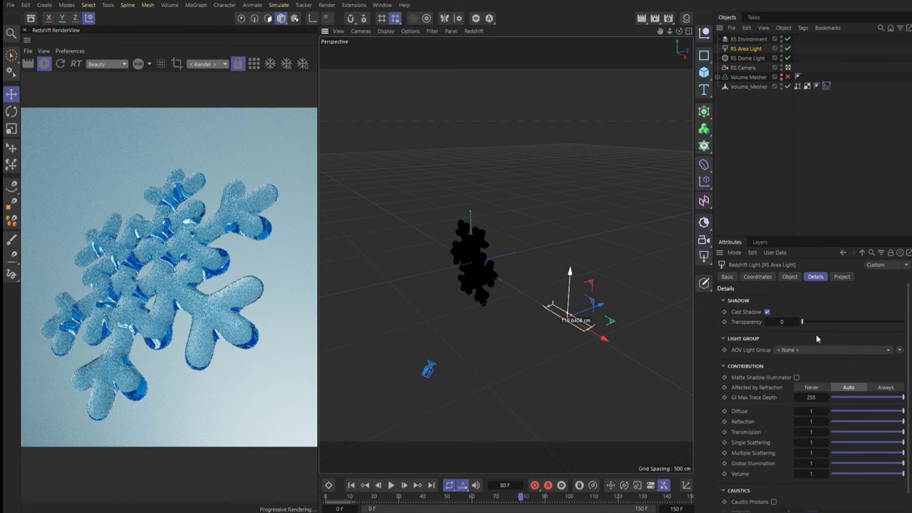
pyautogui.click(790, 277)
pyautogui.moveTo(853, 359); pyautogui.dragTo(835, 359)
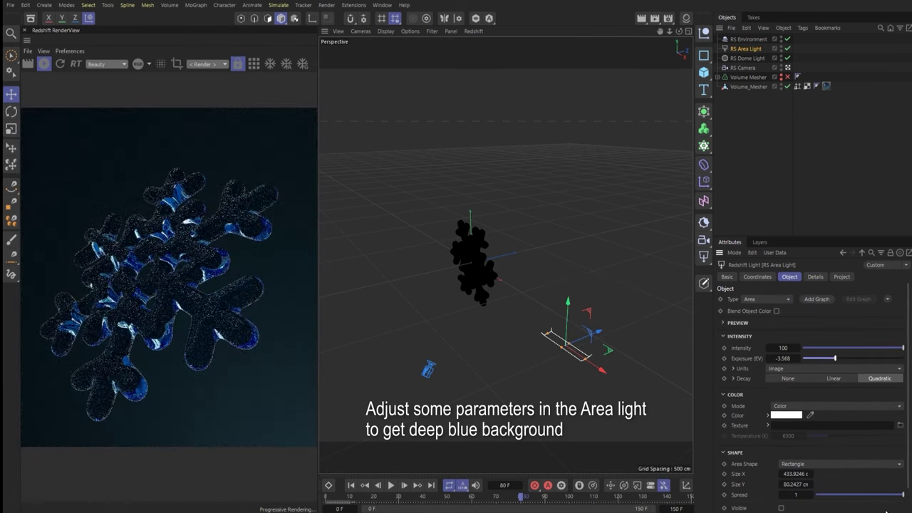
pyautogui.moveTo(884, 496); pyautogui.dragTo(874, 497)
# Tilt the area light more horizontally and shift it up and slightly left
pyautogui.press('r')
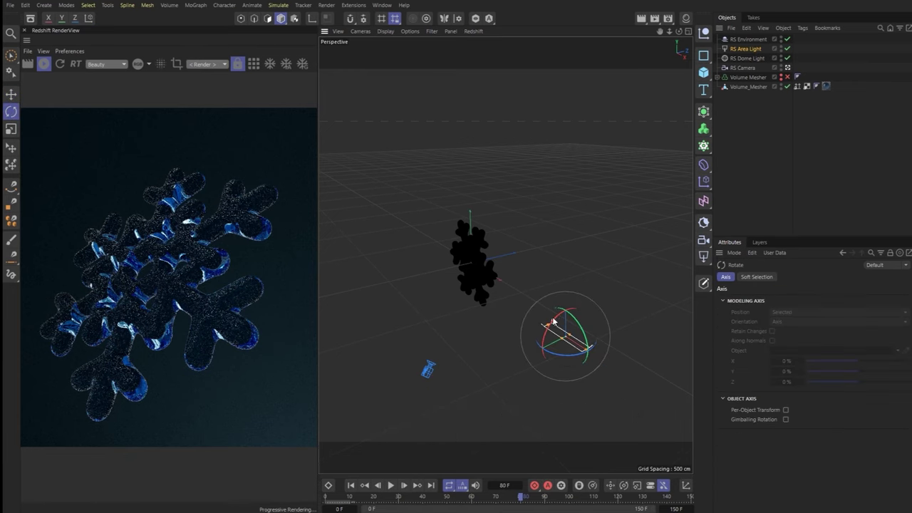
pyautogui.moveTo(553, 322); pyautogui.dragTo(525, 312)
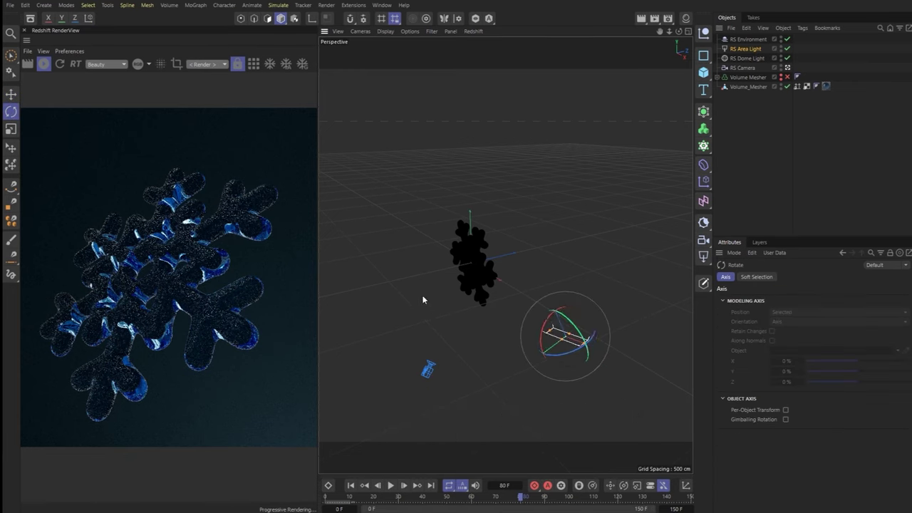
pyautogui.press('e')
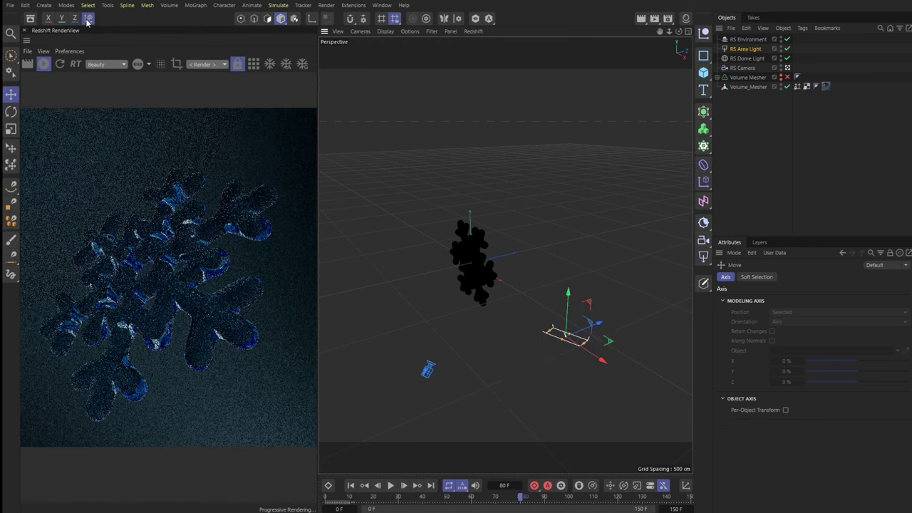
pyautogui.moveTo(563, 322); pyautogui.dragTo(553, 305)
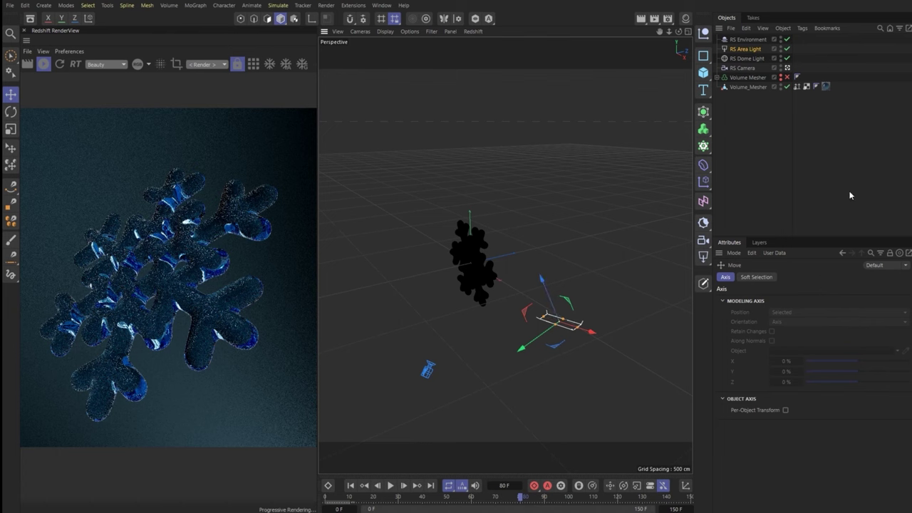
# Set the area light's colour to a saturated blue (34, 153, 249)
pyautogui.click(745, 49)
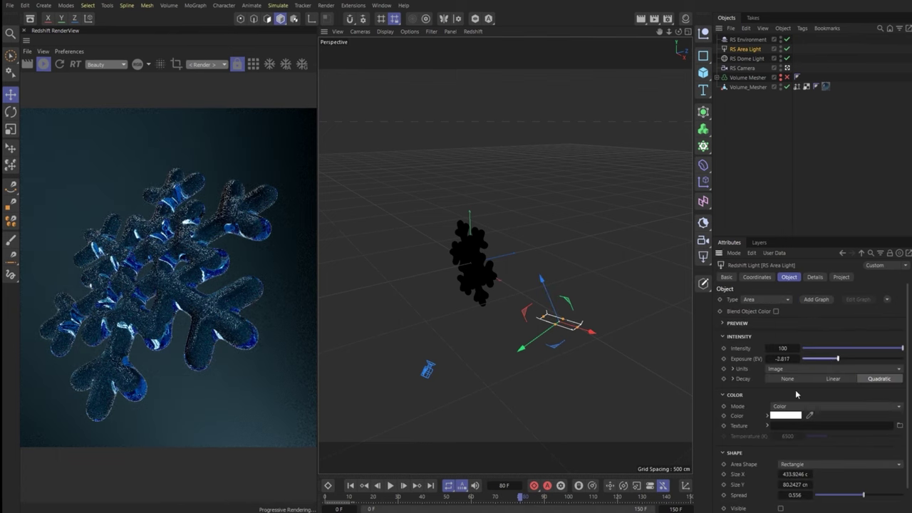
pyautogui.click(786, 416)
pyautogui.click(847, 495)
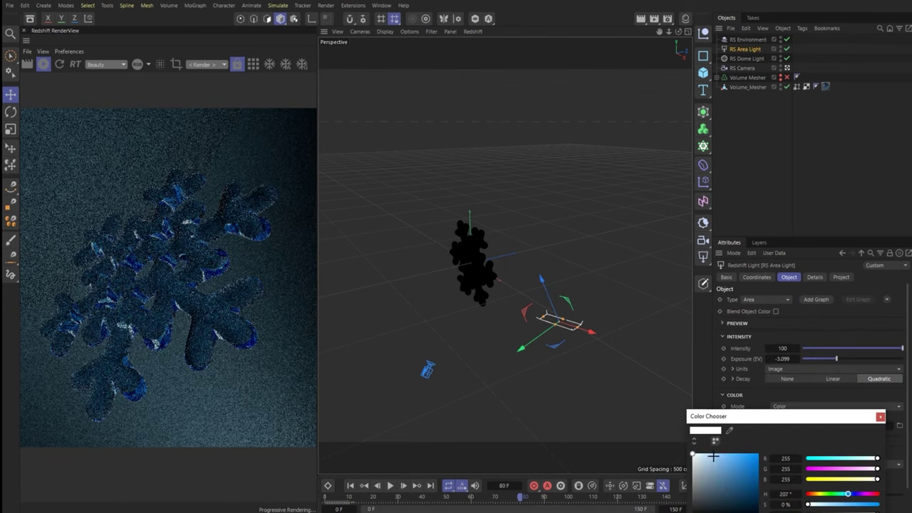
pyautogui.click(748, 455)
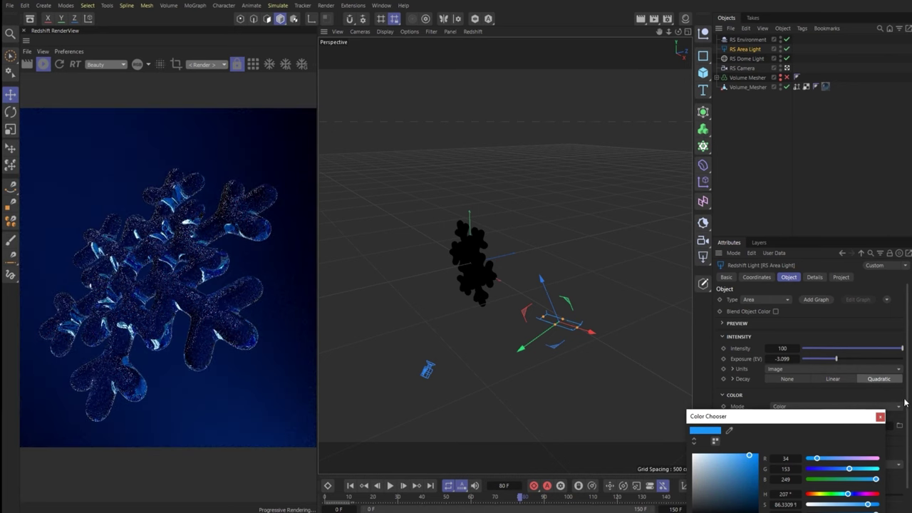
pyautogui.click(881, 416)
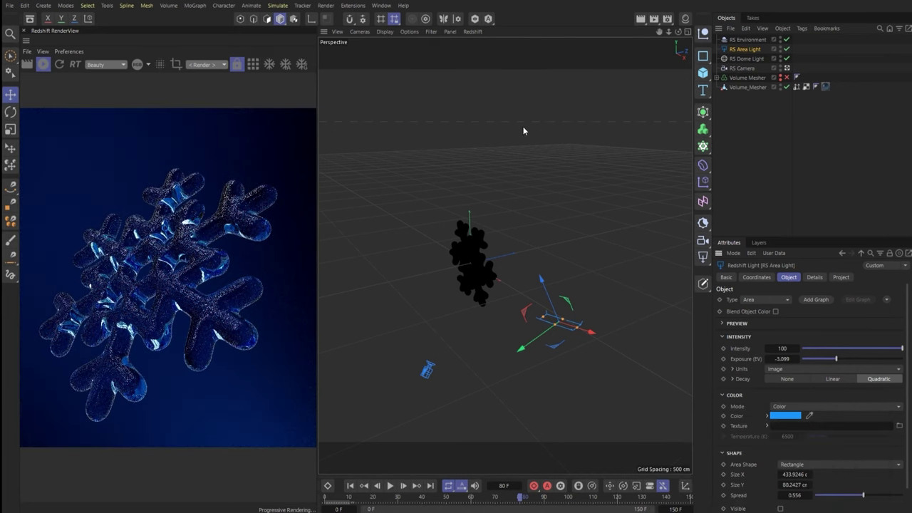
pyautogui.click(685, 19)
# Add an RS Car Paint node to the RS Material's Shader Graph and refresh the render
pyautogui.doubleClick(563, 61)
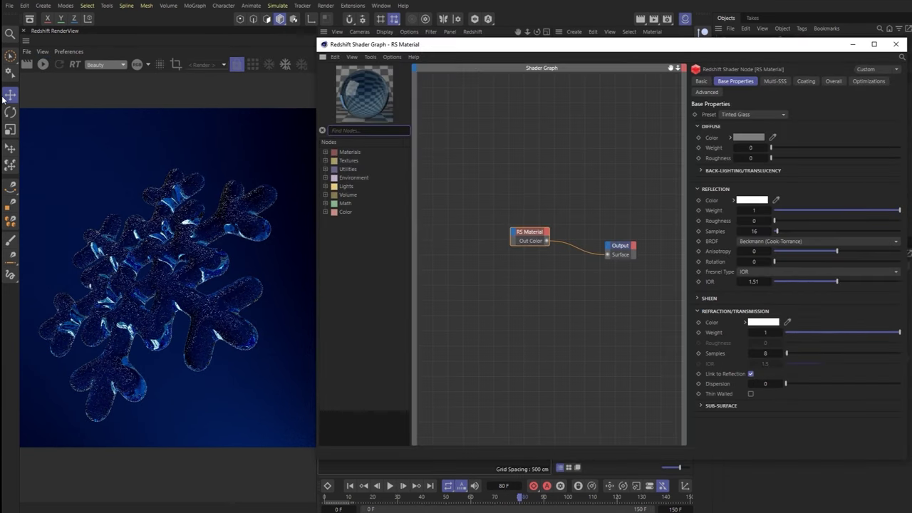
pyautogui.write('car')
pyautogui.moveTo(361, 162)
pyautogui.mouseDown()
pyautogui.moveTo(514, 278)
pyautogui.moveTo(607, 255)
pyautogui.mouseUp()
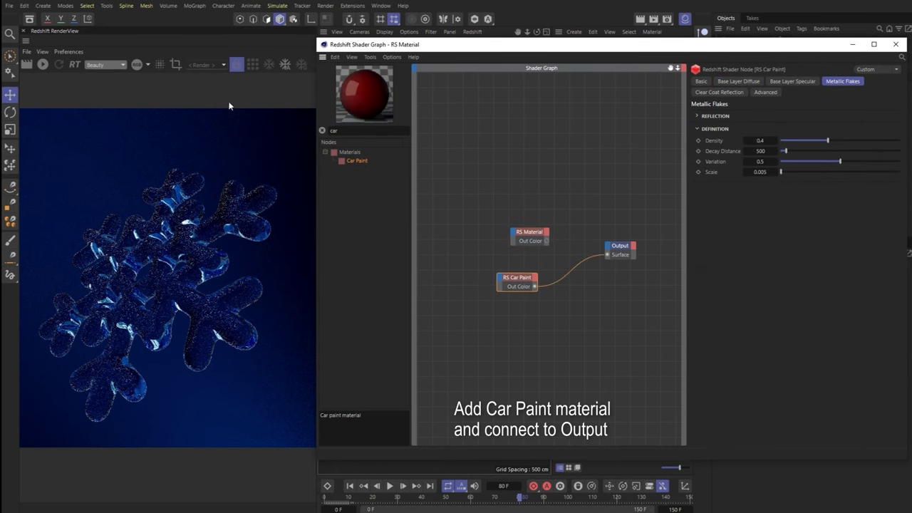
pyautogui.click(43, 64)
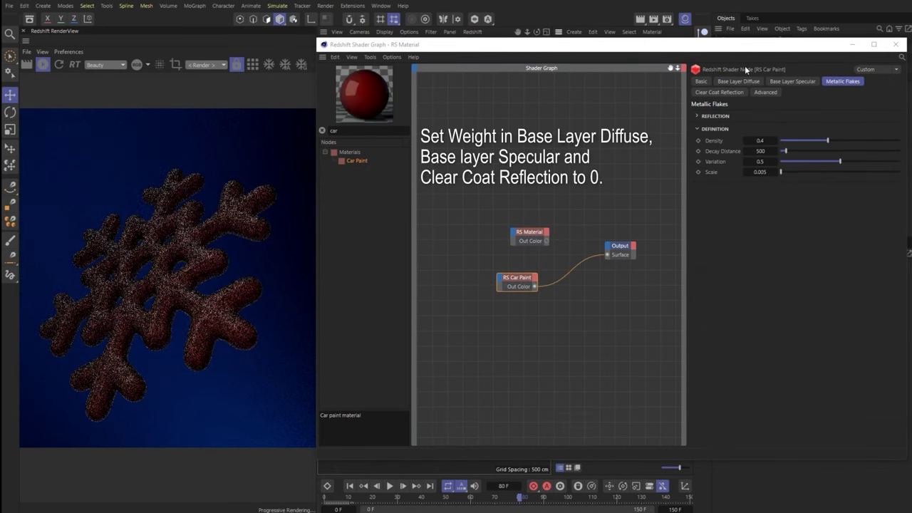
# Set Car Paint's pigment colour to white and its base diffuse and specular weights to 0
pyautogui.moveTo(745, 69); pyautogui.dragTo(741, 75)
pyautogui.click(735, 112)
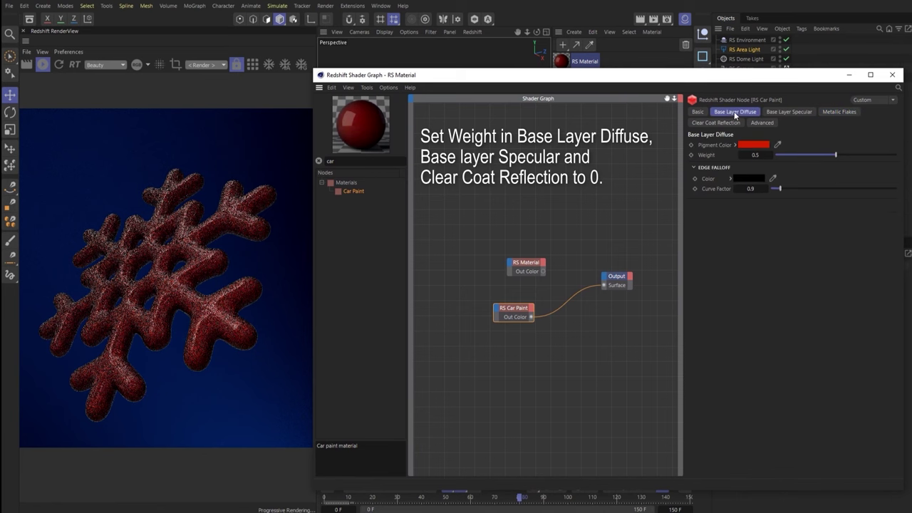
pyautogui.click(760, 147)
pyautogui.moveTo(687, 225); pyautogui.dragTo(661, 194)
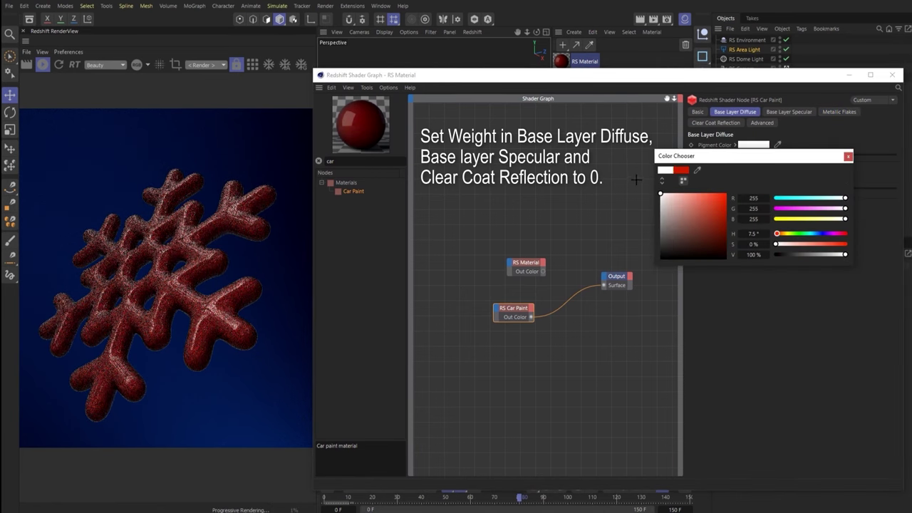
pyautogui.click(848, 155)
pyautogui.moveTo(838, 155); pyautogui.dragTo(776, 155)
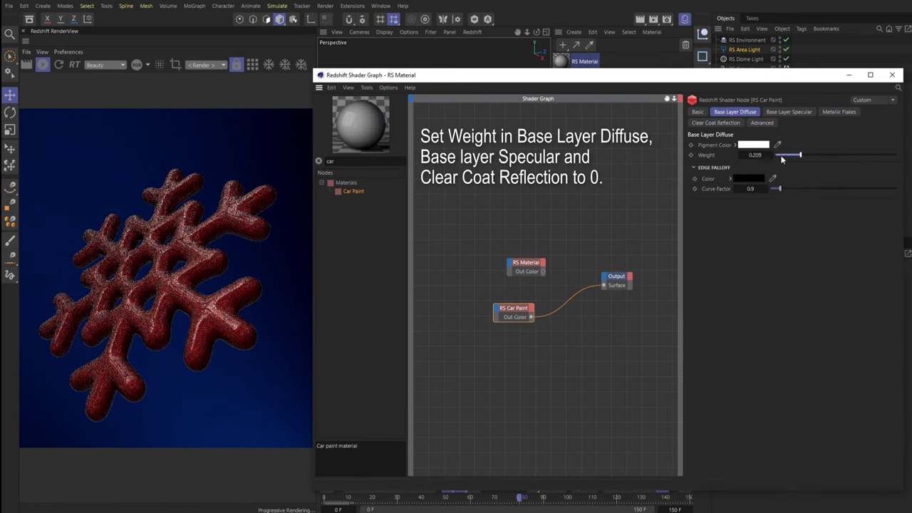
pyautogui.click(789, 113)
pyautogui.moveTo(813, 168); pyautogui.dragTo(766, 168)
pyautogui.click(715, 123)
# Set the metallic flakes glossiness to 1 and weight to 20
pyautogui.click(834, 113)
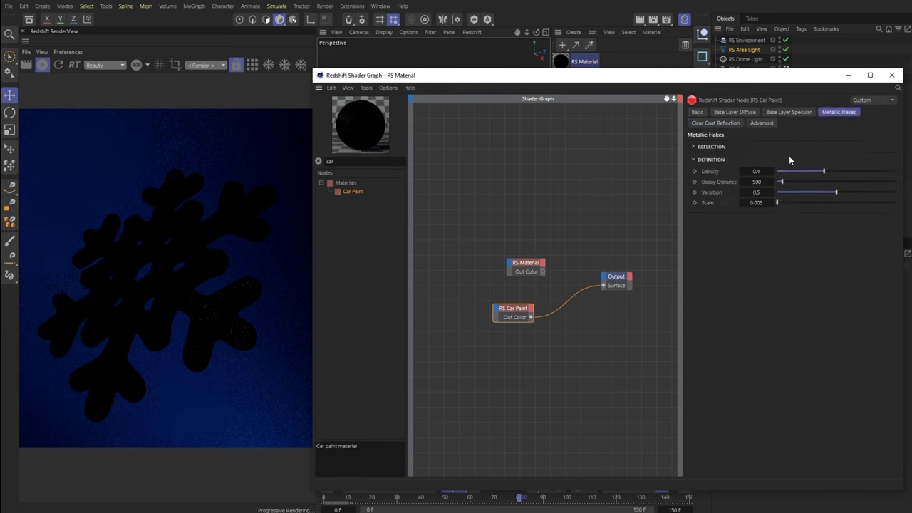
pyautogui.click(713, 147)
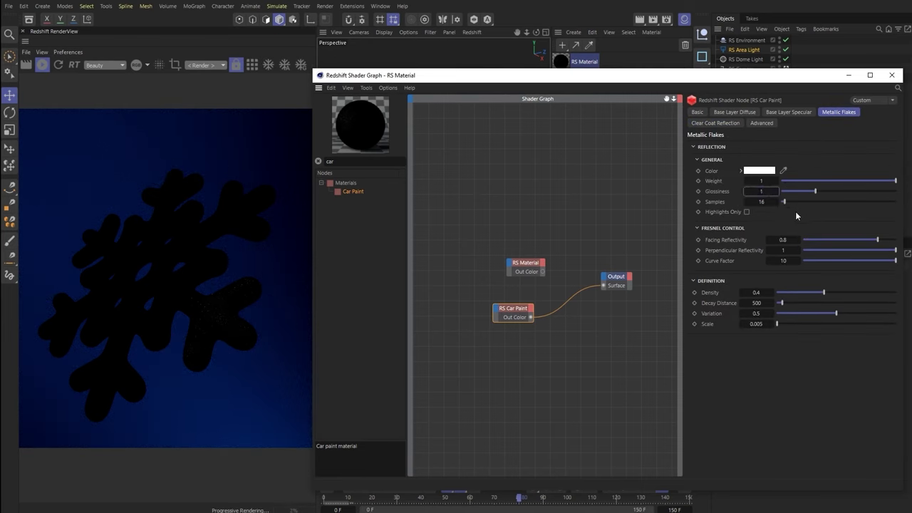
pyautogui.write('1')
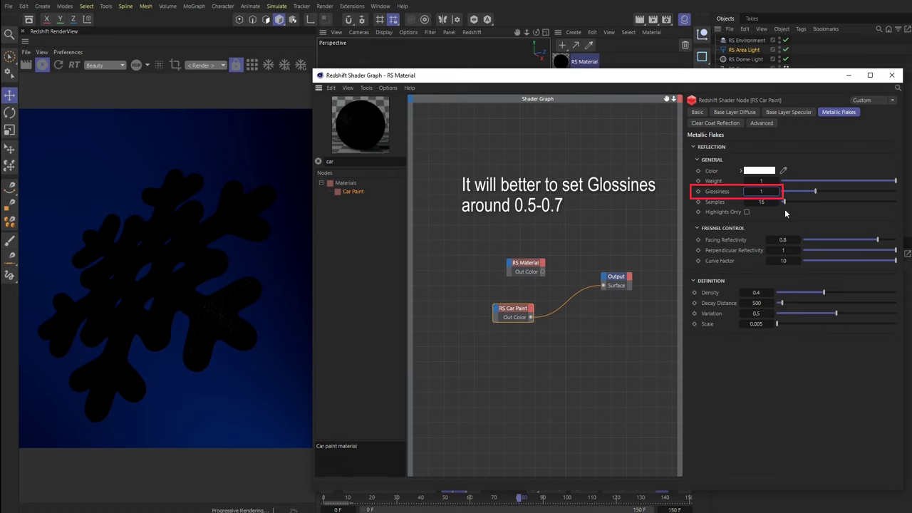
pyautogui.click(761, 181)
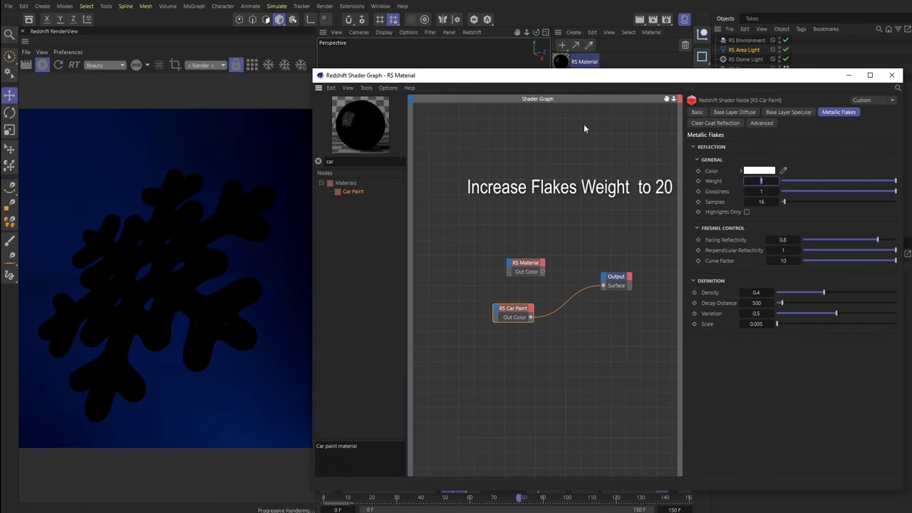
pyautogui.write('20')
pyautogui.press('Tab')
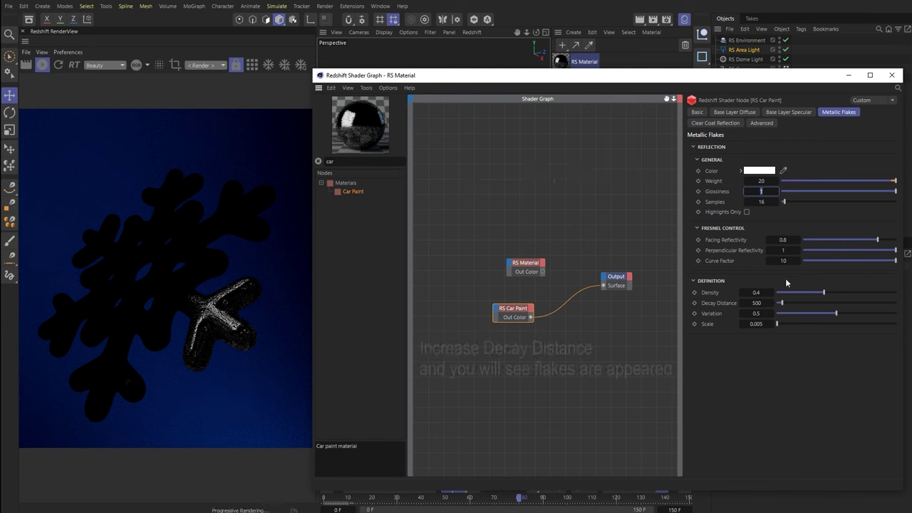
# Set flake decay distance to 3140, scale to 4 and density to 0.306
pyautogui.moveTo(799, 304); pyautogui.dragTo(819, 307)
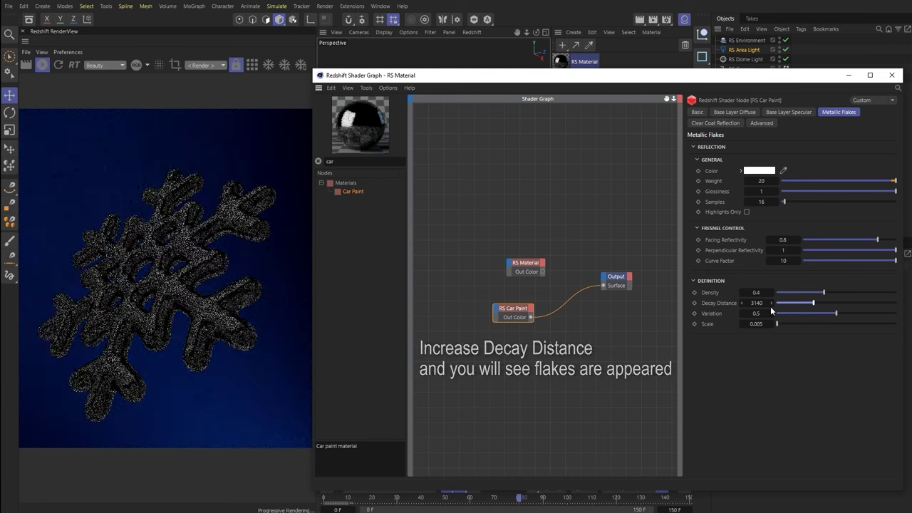
pyautogui.click(759, 324)
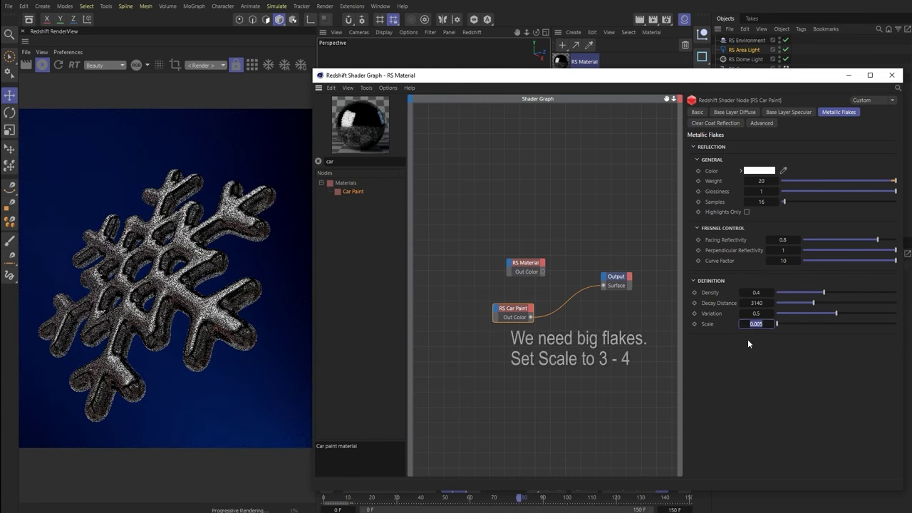
pyautogui.write('3')
pyautogui.press('Return')
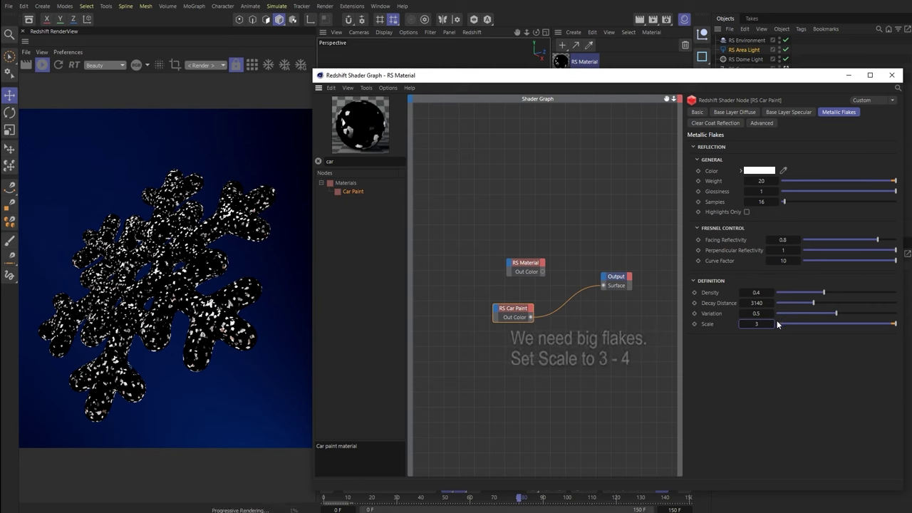
pyautogui.moveTo(824, 292); pyautogui.dragTo(813, 293)
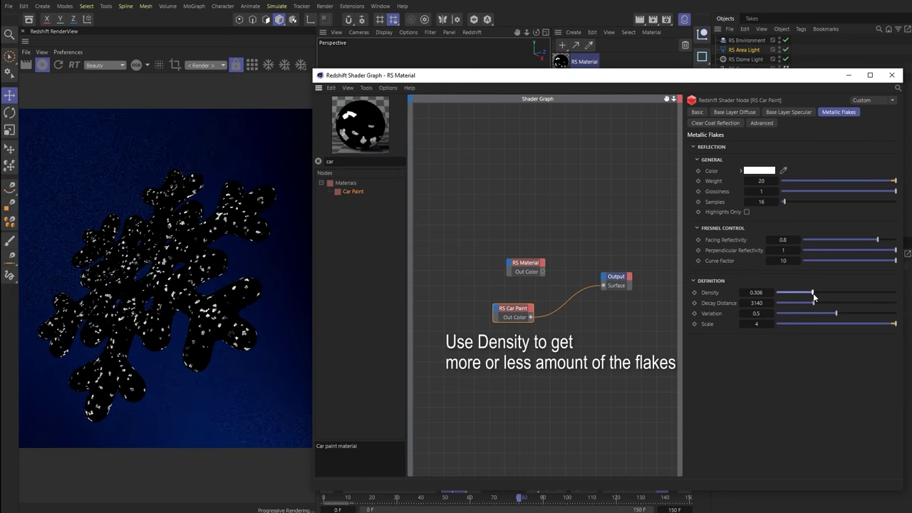
pyautogui.moveTo(525, 296)
pyautogui.mouseDown(button='middle')
pyautogui.moveTo(569, 256)
pyautogui.moveTo(564, 249)
pyautogui.mouseUp(button='middle')
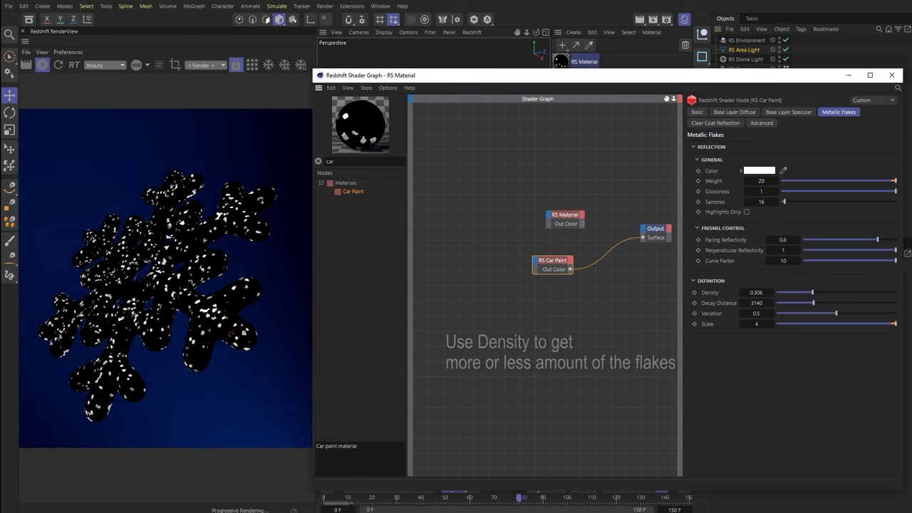
pyautogui.tripleClick(356, 161)
# Add an RS AO node outputting bent normals in world space, wired to the material output
pyautogui.write('ao')
pyautogui.moveTo(361, 192); pyautogui.dragTo(360, 197)
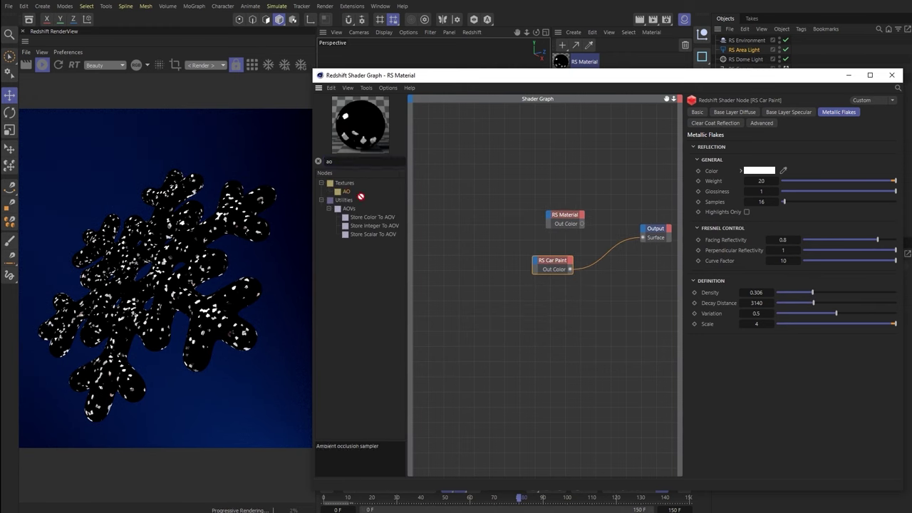
pyautogui.moveTo(443, 300); pyautogui.dragTo(444, 300)
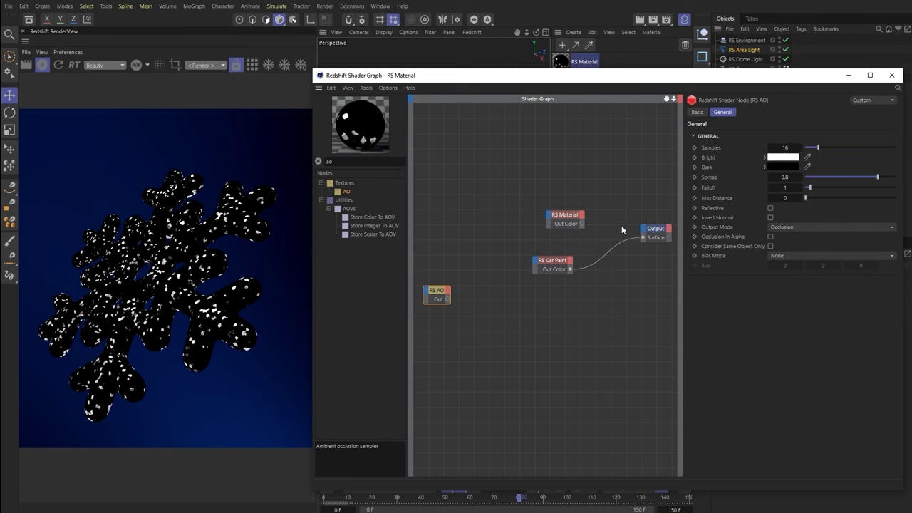
pyautogui.click(783, 157)
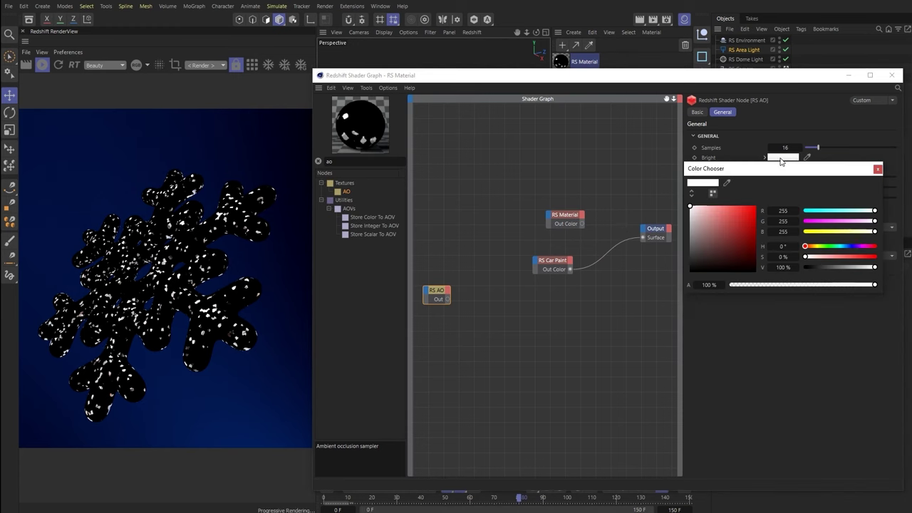
pyautogui.click(879, 169)
pyautogui.click(784, 226)
pyautogui.click(804, 261)
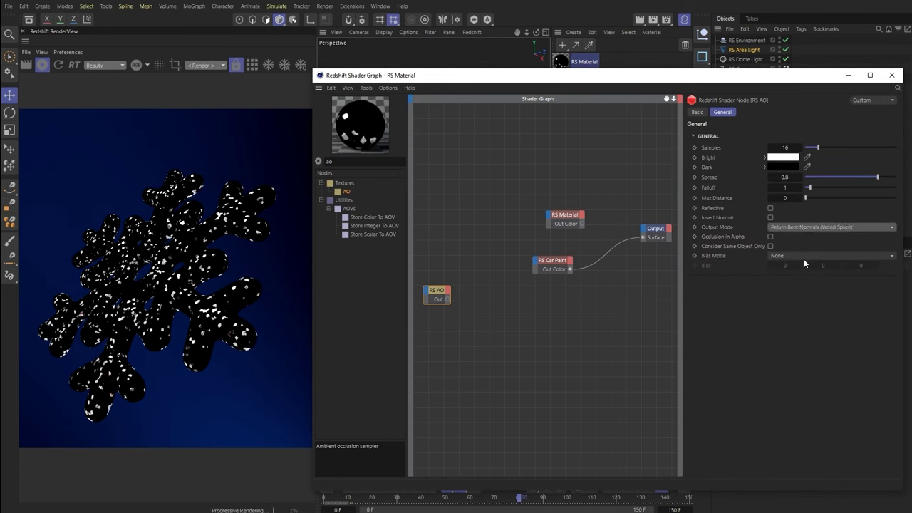
pyautogui.moveTo(642, 238); pyautogui.dragTo(444, 300)
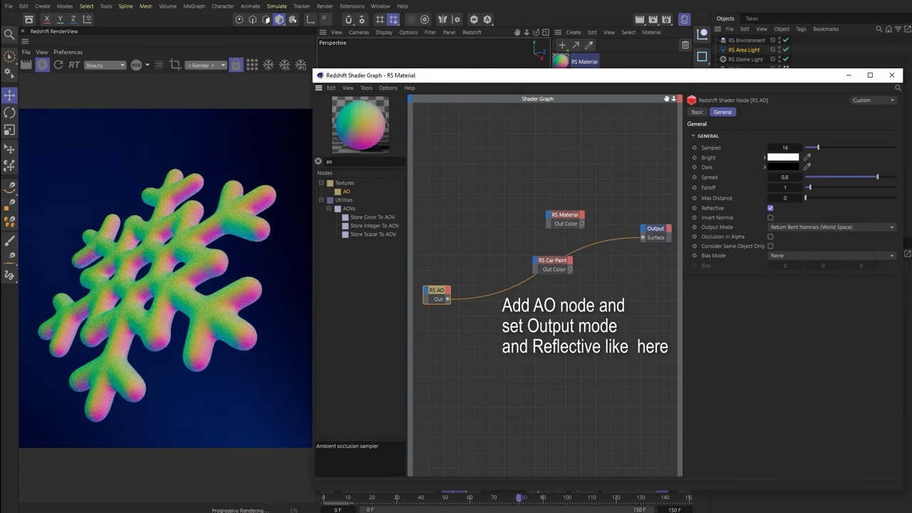
# Insert an RS Color Correct node between AO and Output with Hue Shift 139.68
pyautogui.write('con')
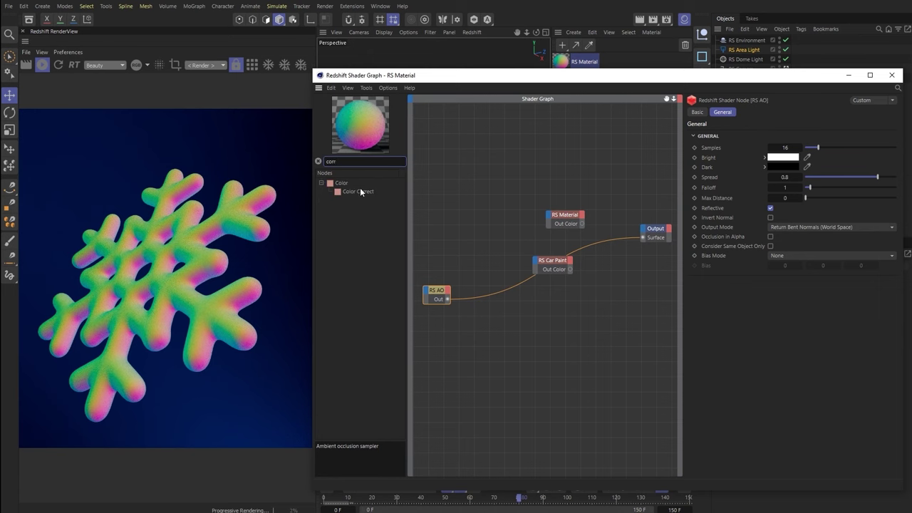
pyautogui.moveTo(362, 192)
pyautogui.mouseDown()
pyautogui.moveTo(495, 311)
pyautogui.moveTo(480, 314)
pyautogui.mouseUp()
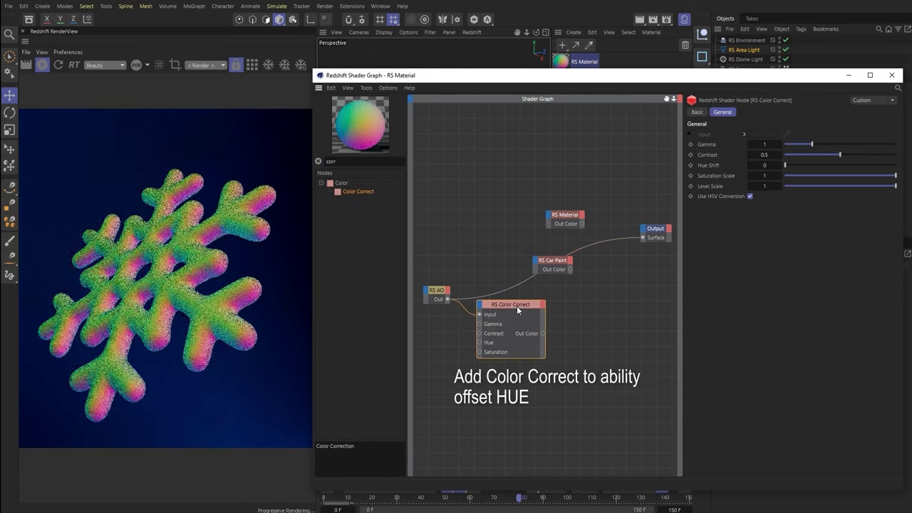
pyautogui.moveTo(543, 333); pyautogui.dragTo(643, 237)
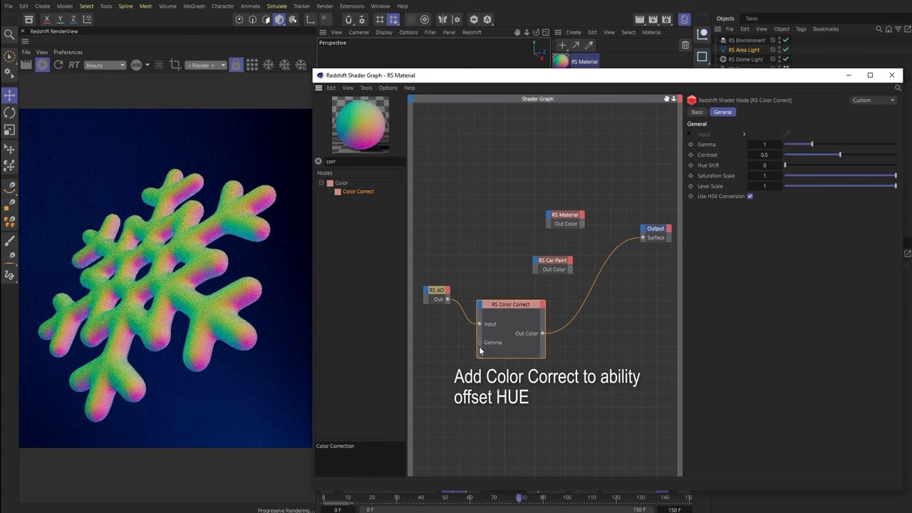
pyautogui.moveTo(546, 359)
pyautogui.mouseDown()
pyautogui.moveTo(546, 330)
pyautogui.moveTo(526, 333)
pyautogui.moveTo(509, 306)
pyautogui.mouseUp()
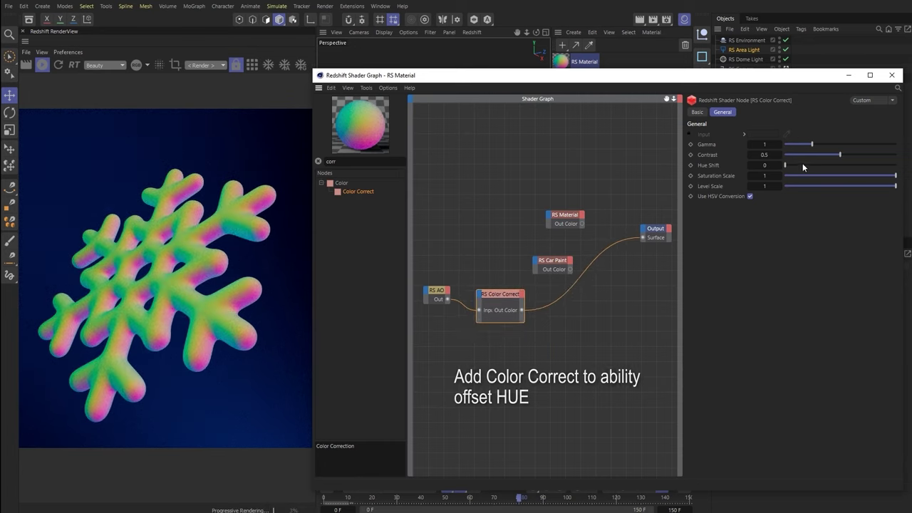
pyautogui.moveTo(803, 165); pyautogui.dragTo(828, 166)
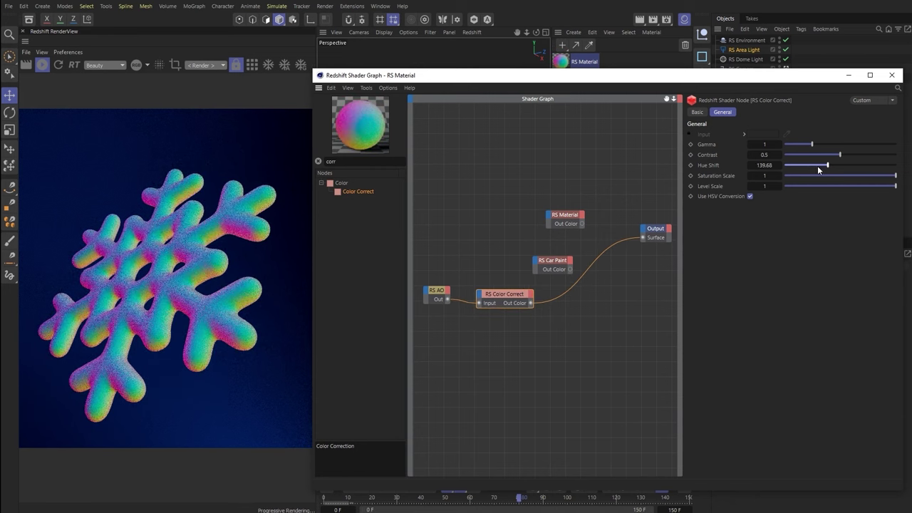
# Connect the Color Correct output to Car Paint's Flake Color and Pigment Color inputs
pyautogui.click(549, 266)
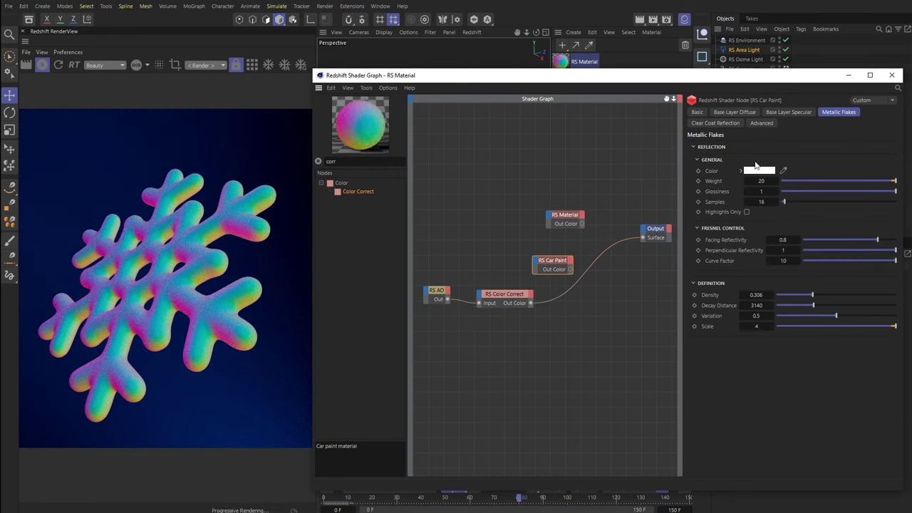
pyautogui.moveTo(712, 171); pyautogui.dragTo(627, 214)
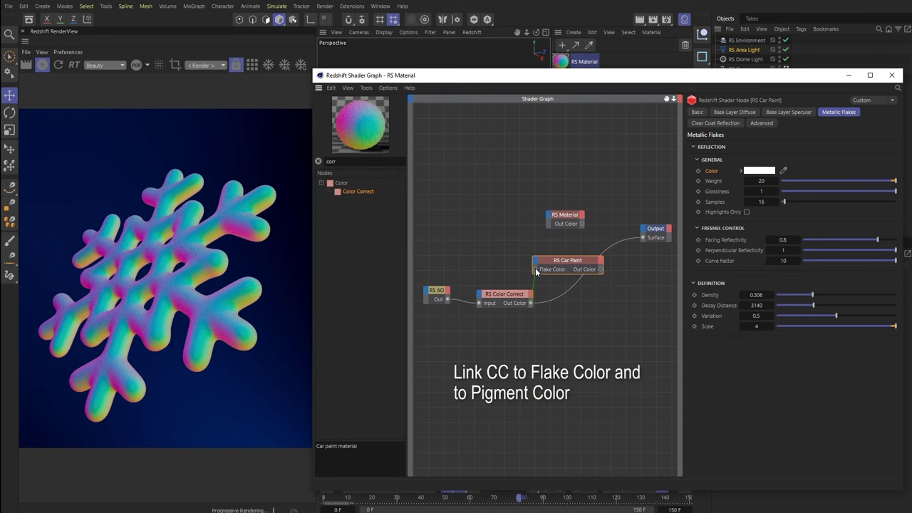
pyautogui.moveTo(530, 303)
pyautogui.mouseDown()
pyautogui.moveTo(535, 270)
pyautogui.moveTo(497, 294)
pyautogui.mouseUp()
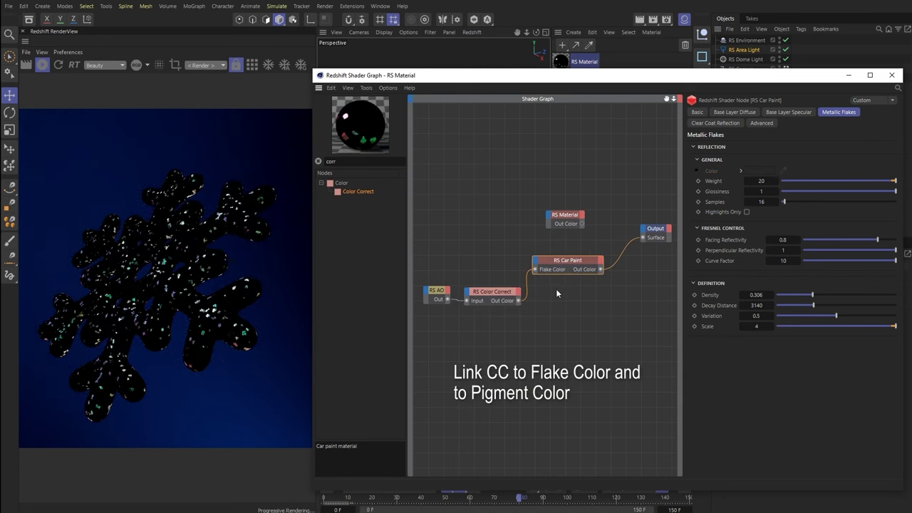
pyautogui.moveTo(492, 291); pyautogui.dragTo(483, 291)
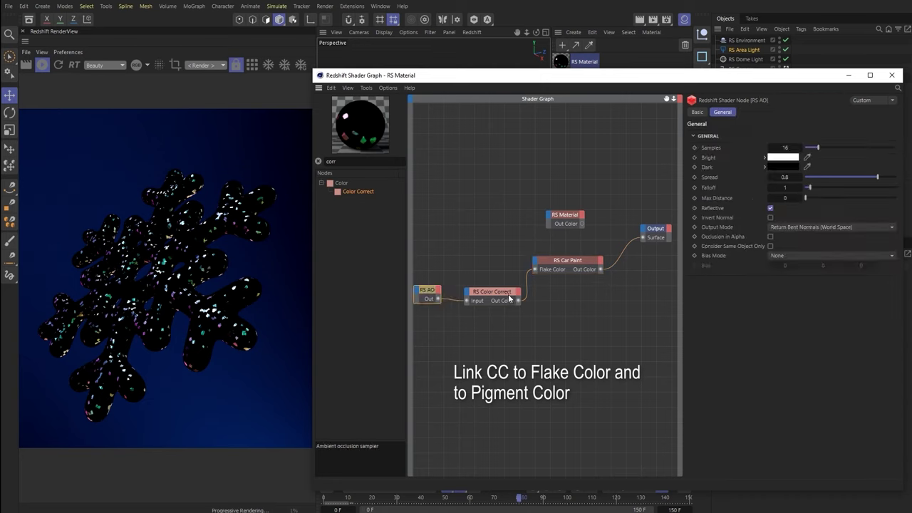
pyautogui.click(568, 261)
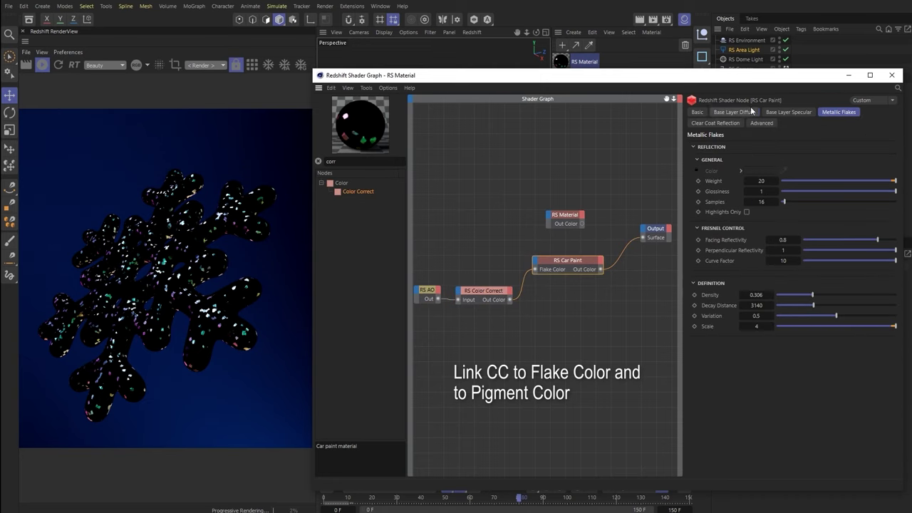
pyautogui.click(734, 111)
pyautogui.click(545, 264)
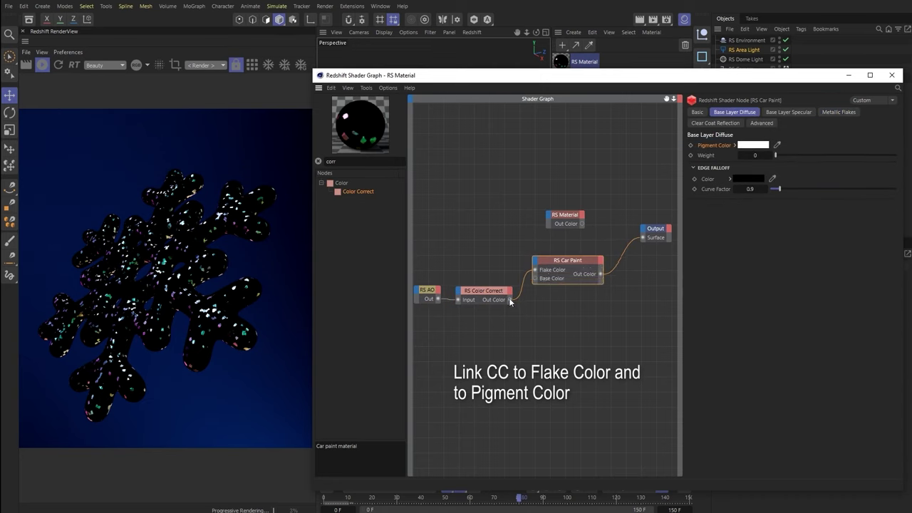
pyautogui.moveTo(536, 280); pyautogui.dragTo(537, 279)
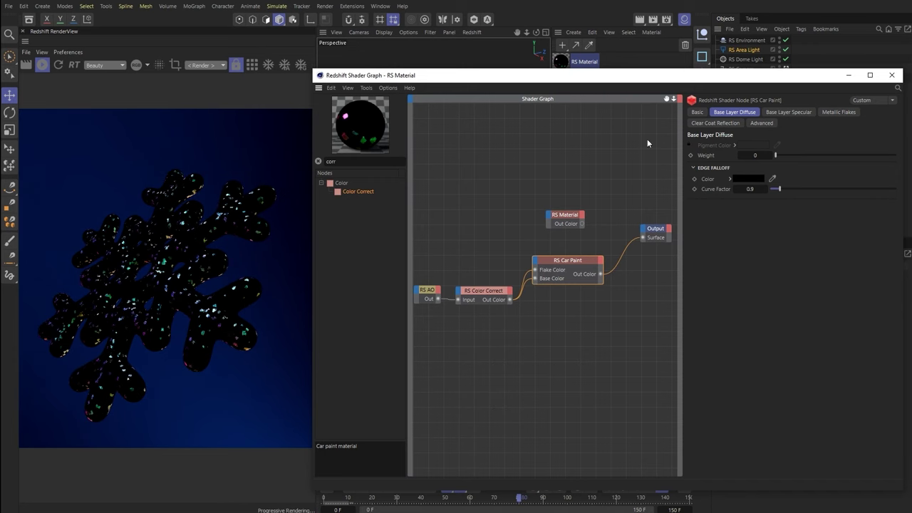
# Rearrange the Car Paint, RS AO and Color Correct nodes in the graph
pyautogui.click(483, 298)
pyautogui.moveTo(573, 261); pyautogui.dragTo(583, 276)
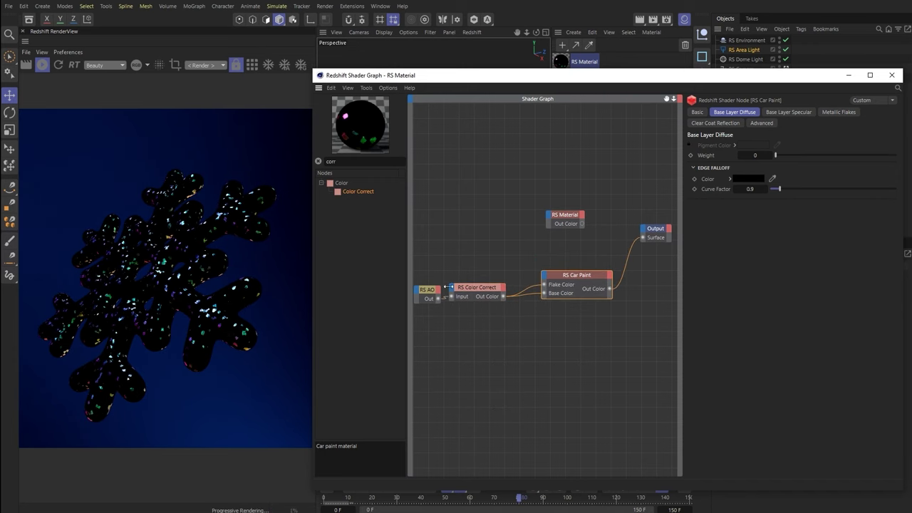
pyautogui.moveTo(428, 291); pyautogui.dragTo(426, 286)
pyautogui.moveTo(487, 293); pyautogui.dragTo(489, 288)
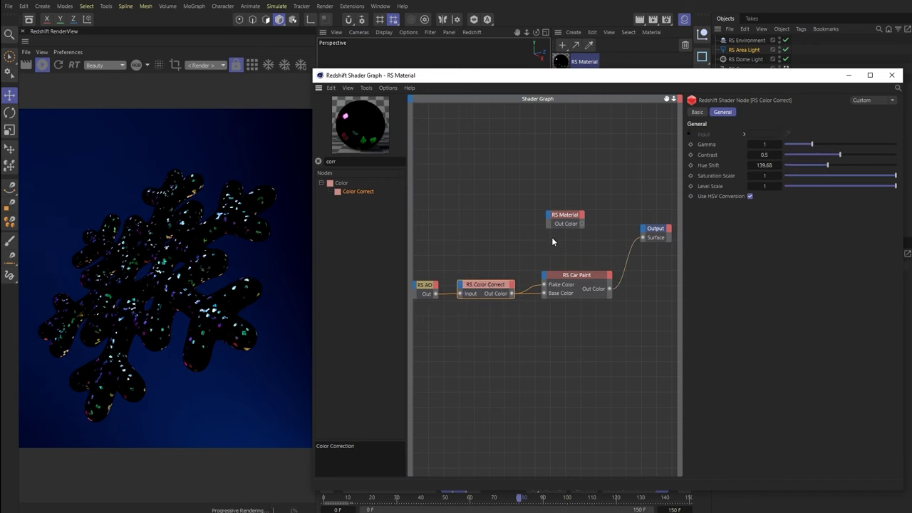
# Raise Car Paint's metallic flakes weight to 50
pyautogui.click(570, 279)
pyautogui.click(827, 112)
pyautogui.doubleClick(761, 181)
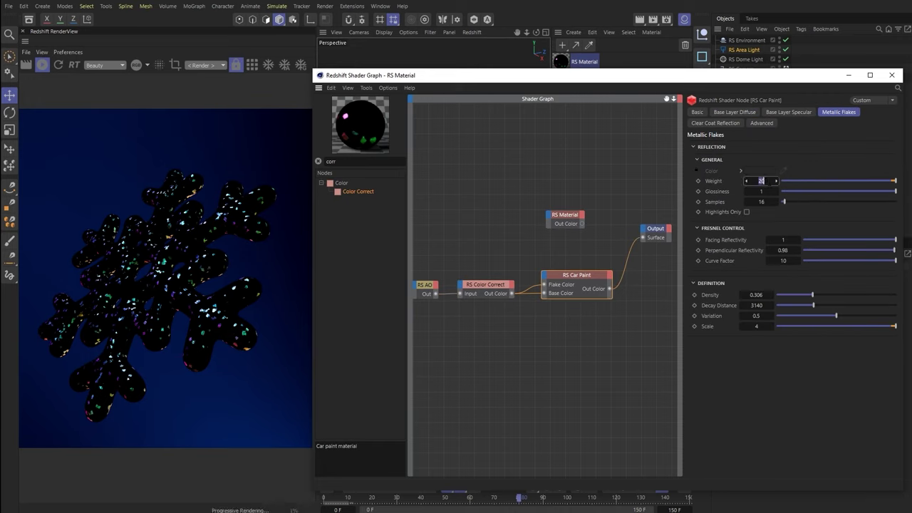
pyautogui.write('50')
pyautogui.press('Return')
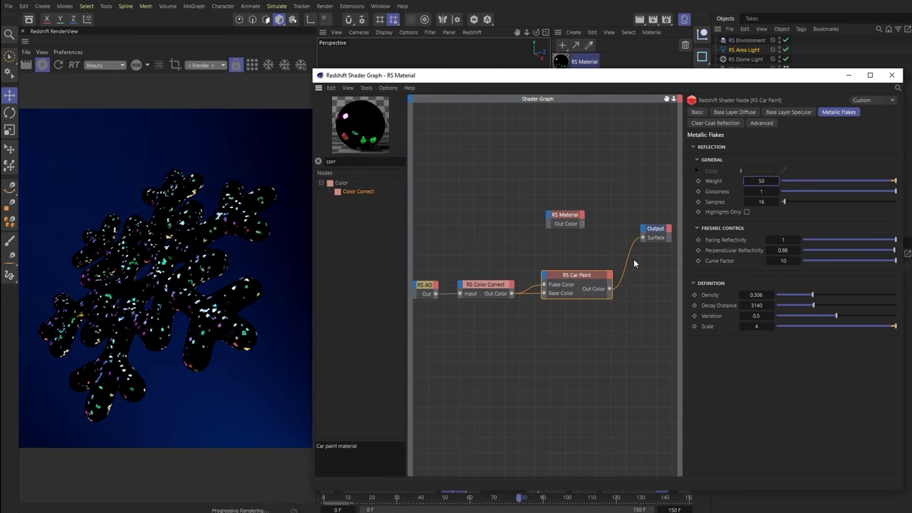
# Move the RS Material and Output nodes up and right to make room
pyautogui.moveTo(491, 300); pyautogui.dragTo(480, 296, button='middle')
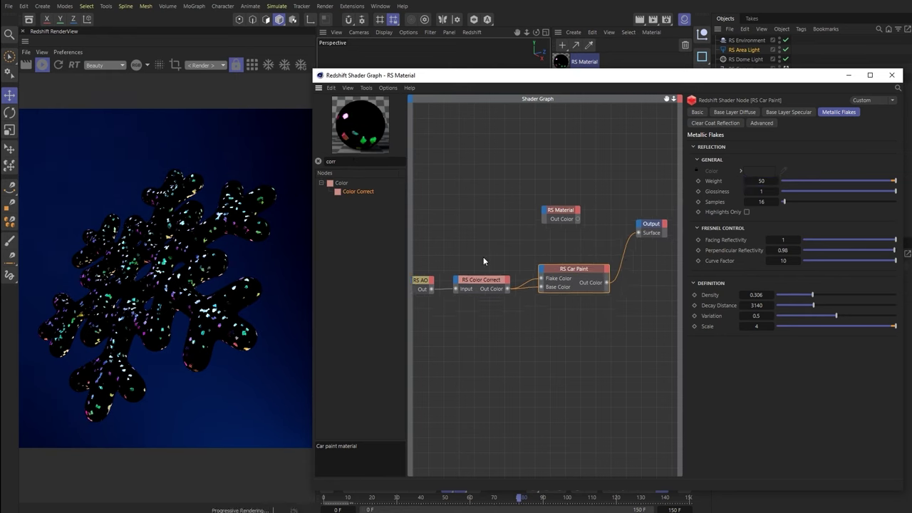
pyautogui.click(566, 214)
pyautogui.moveTo(573, 211); pyautogui.dragTo(612, 203)
pyautogui.moveTo(643, 229); pyautogui.dragTo(669, 254)
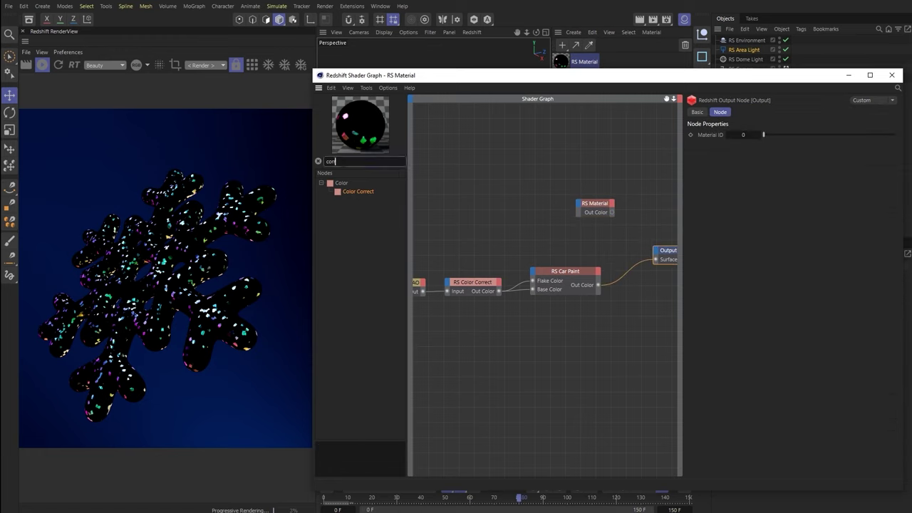
# Add an RS Material Blender with RS Material as Base Color, feeding the Output
pyautogui.write('mate')
pyautogui.moveTo(361, 200); pyautogui.dragTo(647, 223)
pyautogui.moveTo(647, 223); pyautogui.dragTo(541, 220, button='middle')
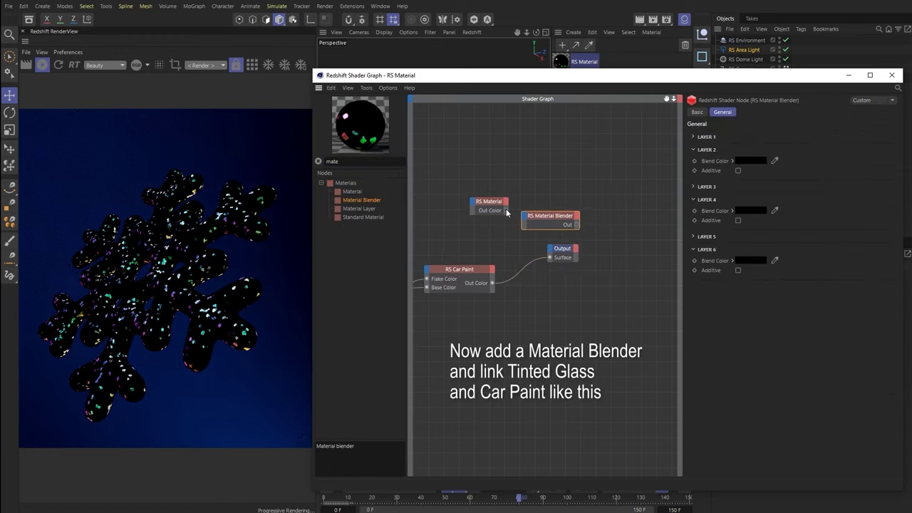
pyautogui.moveTo(506, 211); pyautogui.dragTo(526, 220)
pyautogui.click(549, 237)
pyautogui.moveTo(562, 248); pyautogui.dragTo(615, 249)
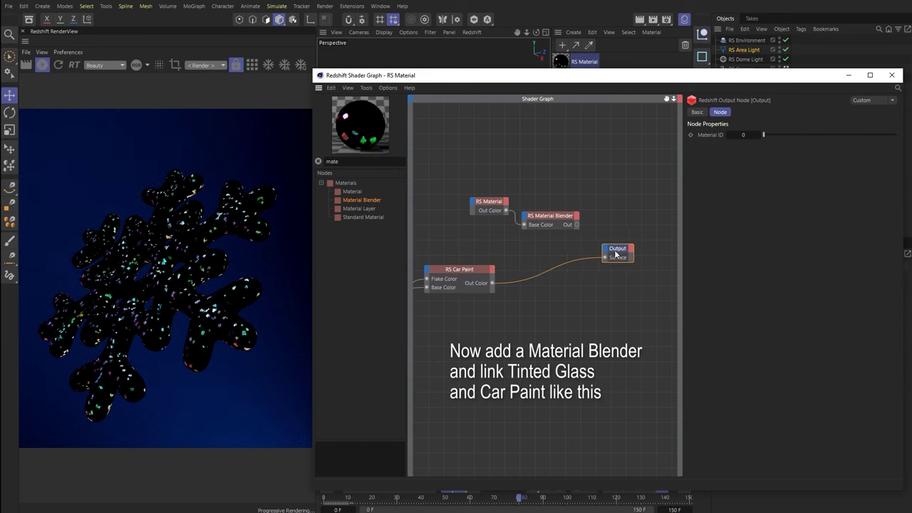
pyautogui.click(580, 230)
pyautogui.moveTo(578, 225); pyautogui.dragTo(603, 258)
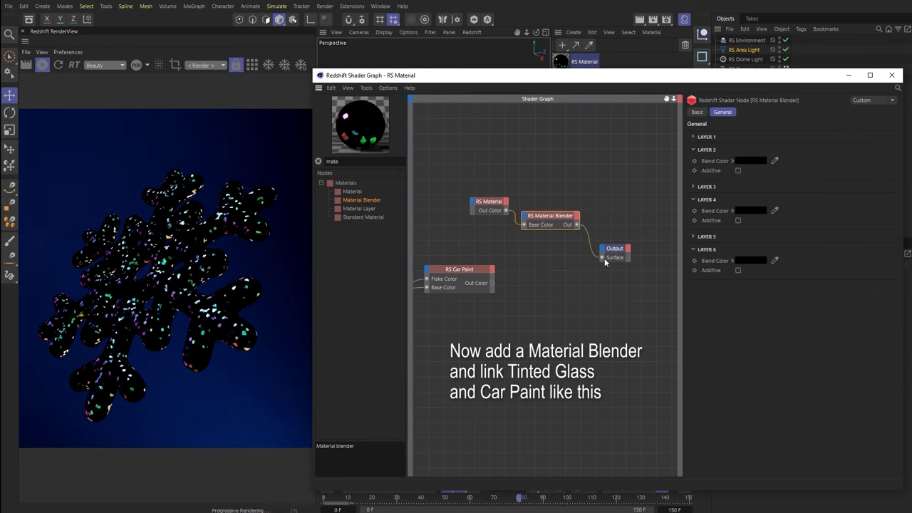
# Plug Car Paint into blender Layer Color 1 with a white additive blend colour
pyautogui.moveTo(526, 221); pyautogui.dragTo(528, 221)
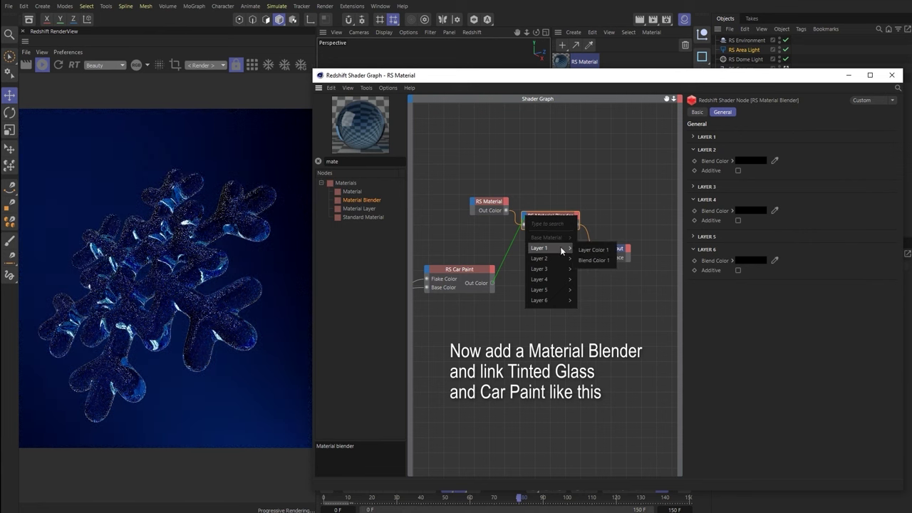
pyautogui.click(592, 250)
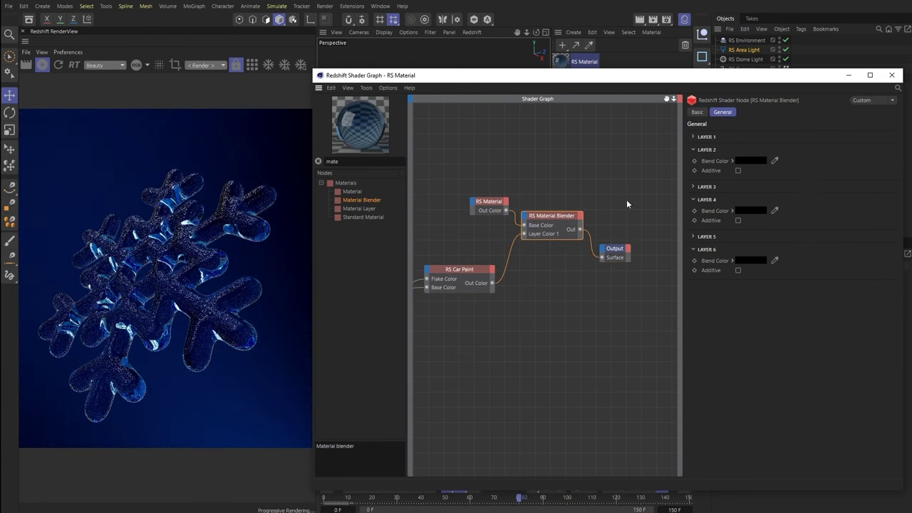
pyautogui.click(709, 137)
pyautogui.click(751, 147)
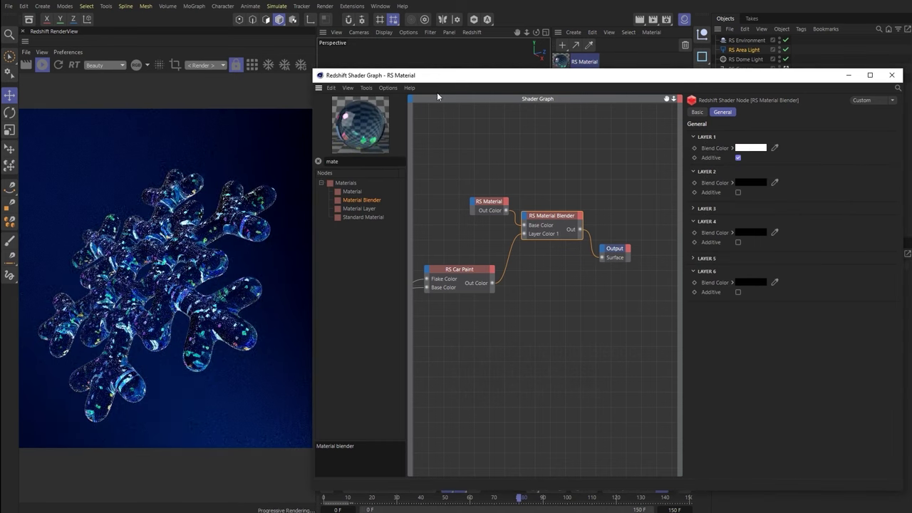
pyautogui.moveTo(446, 81)
pyautogui.mouseDown()
pyautogui.moveTo(473, 103)
pyautogui.moveTo(714, 98)
pyautogui.mouseUp()
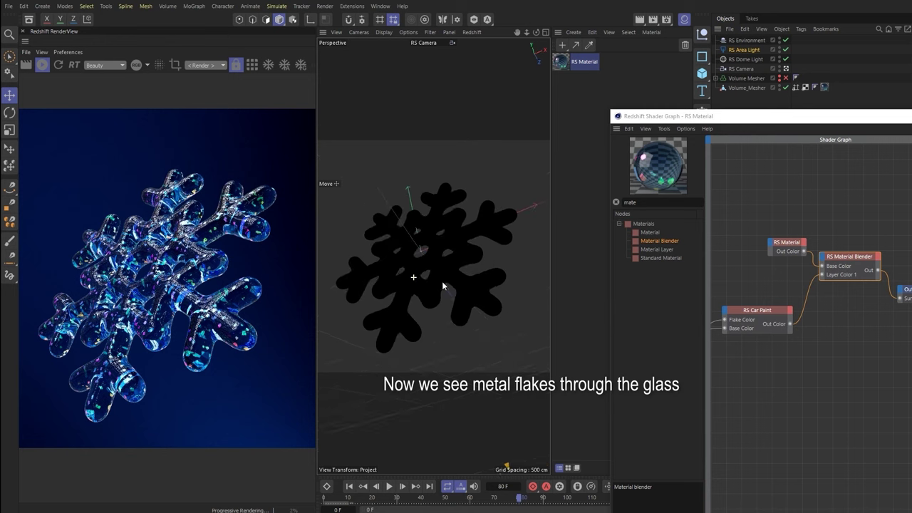
# Orbit and zoom the RS Camera to a front-on view of the flake-filled glass snowflake
pyautogui.moveTo(442, 285)
pyautogui.keyDown('alt'); pyautogui.mouseDown()
pyautogui.moveTo(442, 306)
pyautogui.moveTo(420, 302)
pyautogui.moveTo(444, 297)
pyautogui.mouseUp(); pyautogui.keyUp('alt')
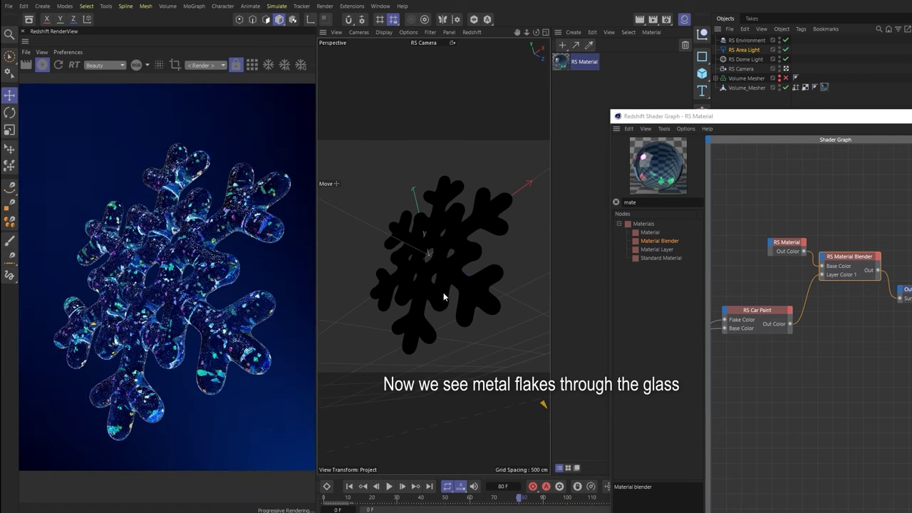
pyautogui.scroll(5, 443, 297)
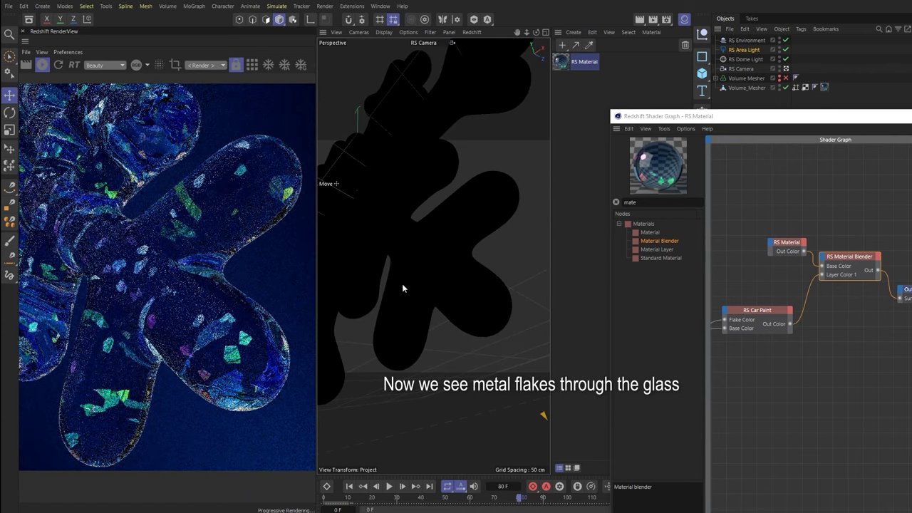
pyautogui.moveTo(417, 296)
pyautogui.keyDown('alt'); pyautogui.mouseDown()
pyautogui.moveTo(434, 307)
pyautogui.moveTo(440, 290)
pyautogui.mouseUp(); pyautogui.keyUp('alt')
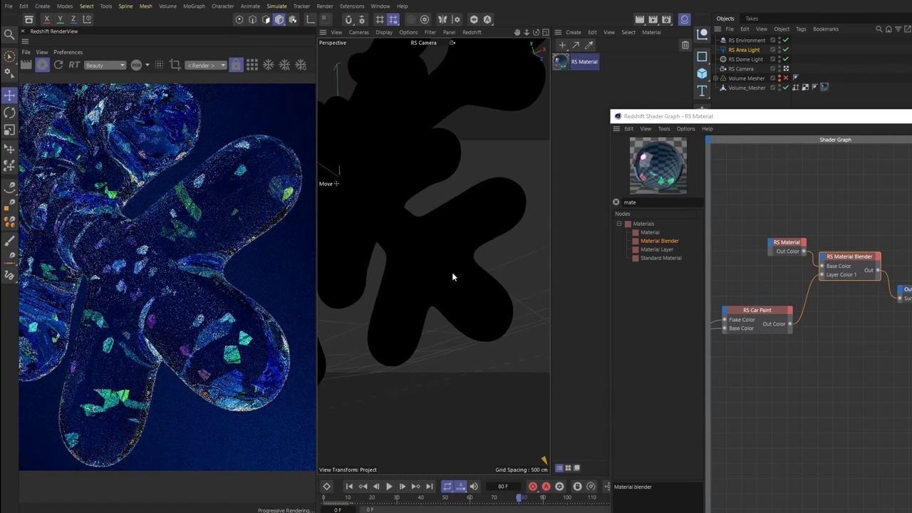
pyautogui.scroll(-5, 451, 274)
pyautogui.scroll(-1, 449, 268)
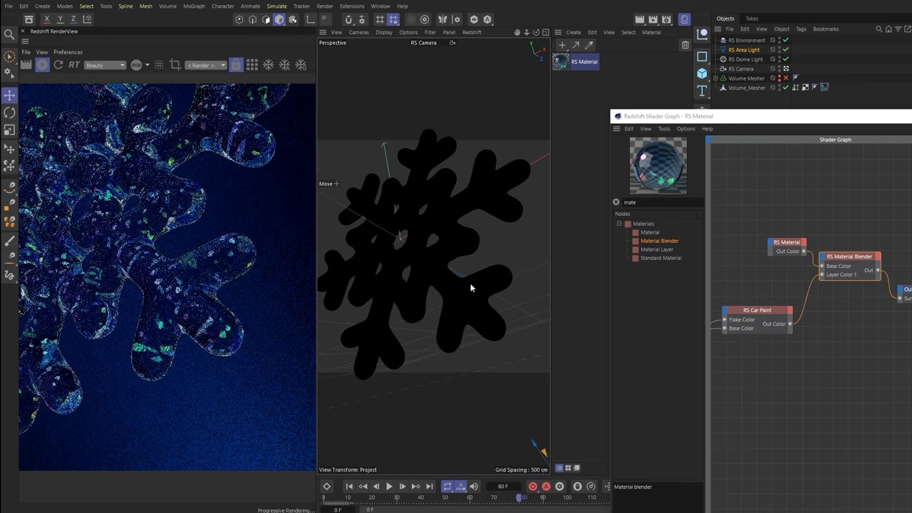
pyautogui.keyDown('alt'); pyautogui.moveTo(470, 288); pyautogui.dragTo(444, 273); pyautogui.keyUp('alt')
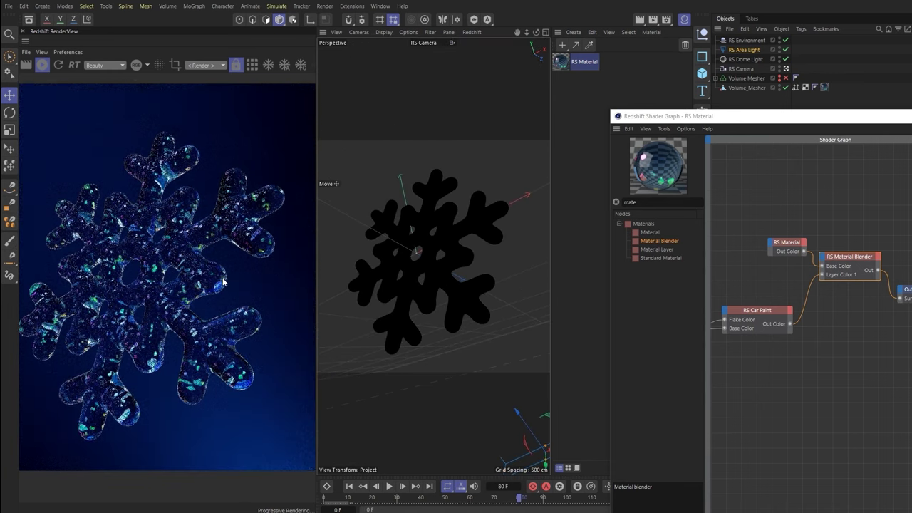
# Duplicate the RS Color Correct and RS Car Paint nodes
pyautogui.moveTo(757, 116); pyautogui.dragTo(475, 49)
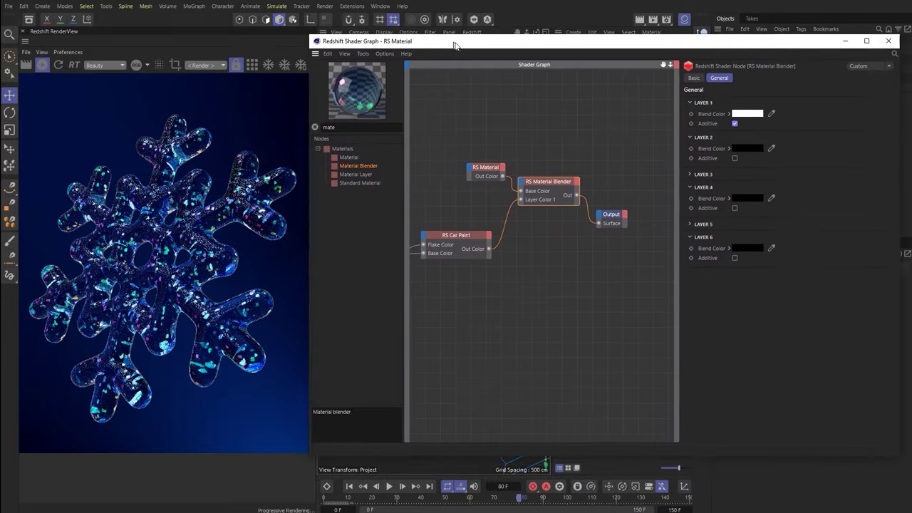
pyautogui.moveTo(504, 162); pyautogui.dragTo(561, 204, button='middle')
pyautogui.click(536, 235)
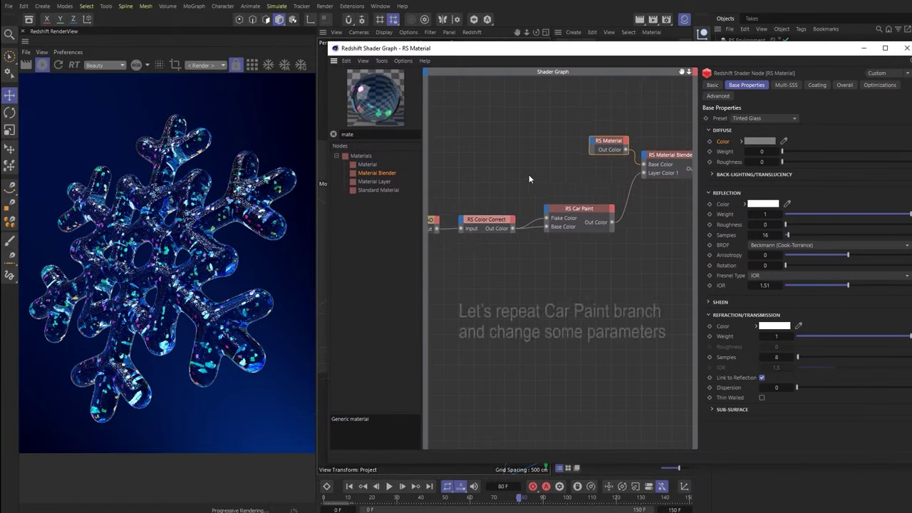
pyautogui.moveTo(551, 256); pyautogui.dragTo(618, 217, button='middle')
pyautogui.keyDown('ctrl'); pyautogui.moveTo(618, 212); pyautogui.dragTo(620, 265); pyautogui.keyUp('ctrl')
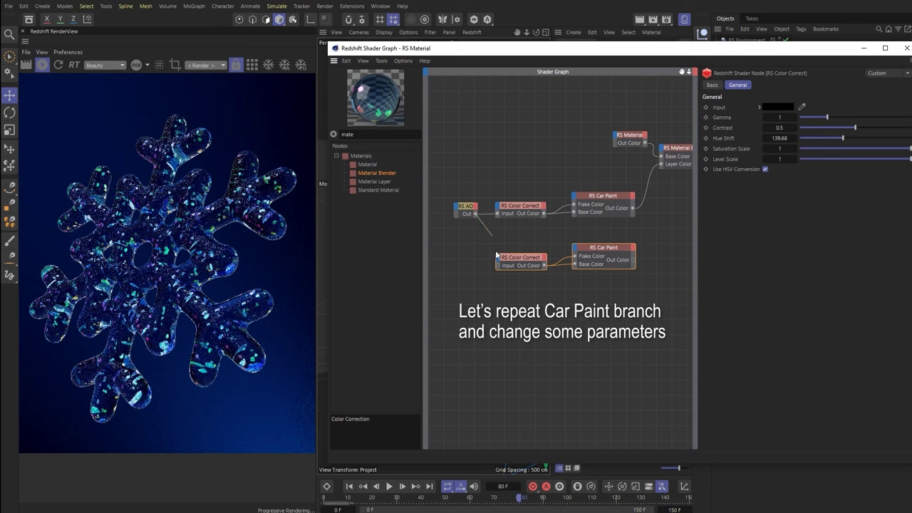
# Wire RS AO into the copied Color Correct and set the copy's flake scale to 2
pyautogui.moveTo(475, 214); pyautogui.dragTo(498, 266)
pyautogui.moveTo(475, 213); pyautogui.dragTo(498, 266)
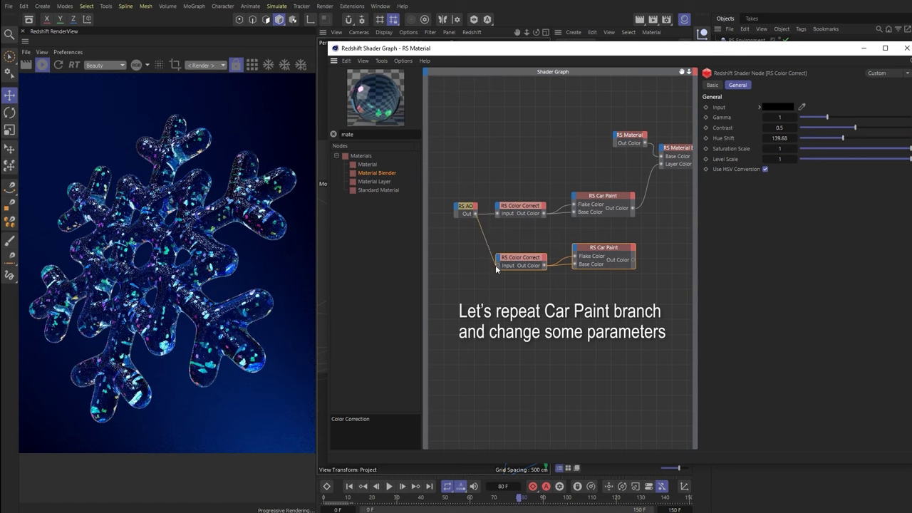
pyautogui.moveTo(619, 228); pyautogui.dragTo(554, 228, button='middle')
pyautogui.click(551, 251)
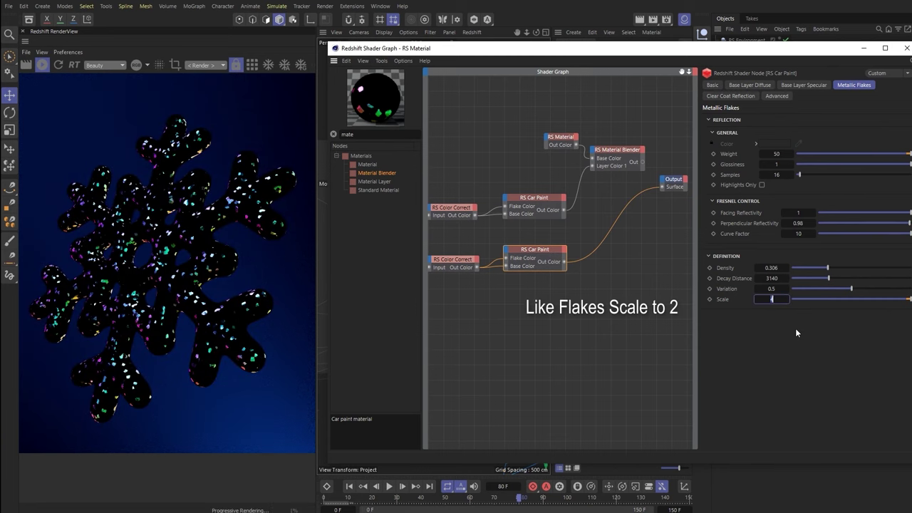
pyautogui.press('Return')
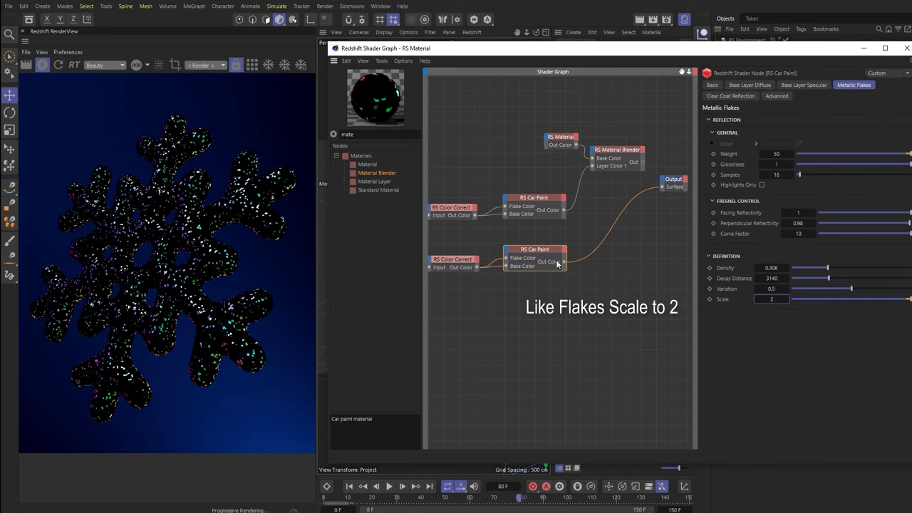
# Feed the new Car Paint into blender Layer Color 2 with white additive blend, blender to Output
pyautogui.click(596, 153)
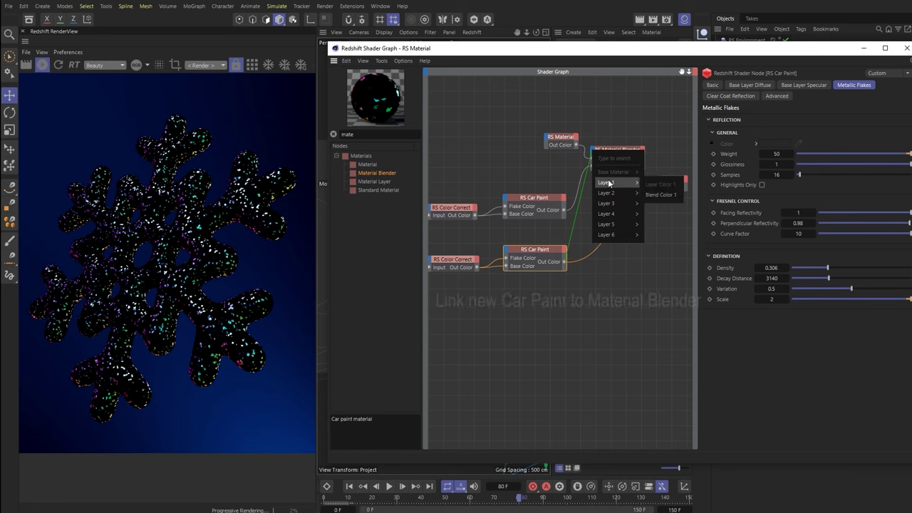
pyautogui.click(668, 199)
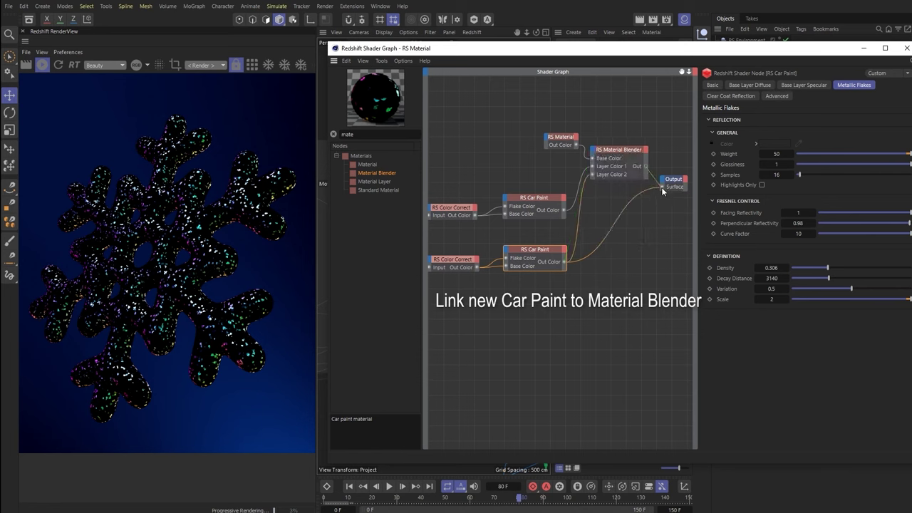
pyautogui.click(661, 187)
pyautogui.click(621, 150)
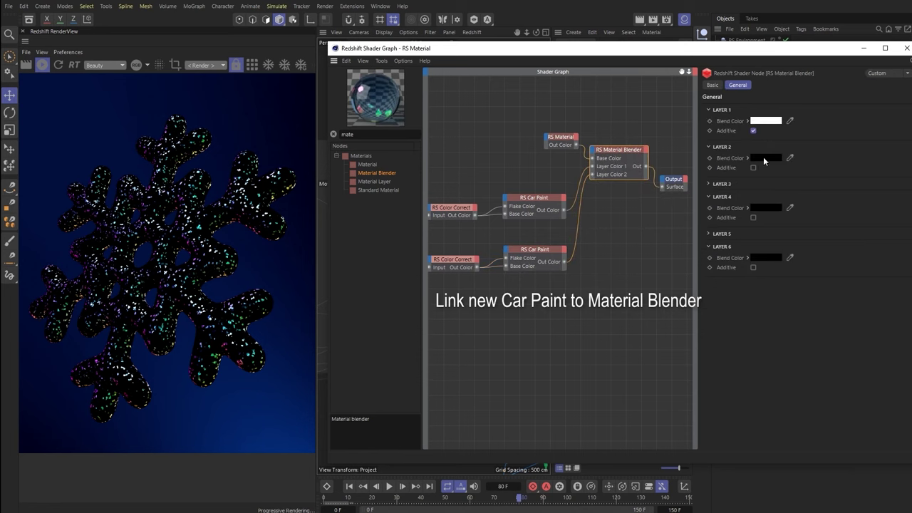
pyautogui.click(764, 158)
pyautogui.click(723, 190)
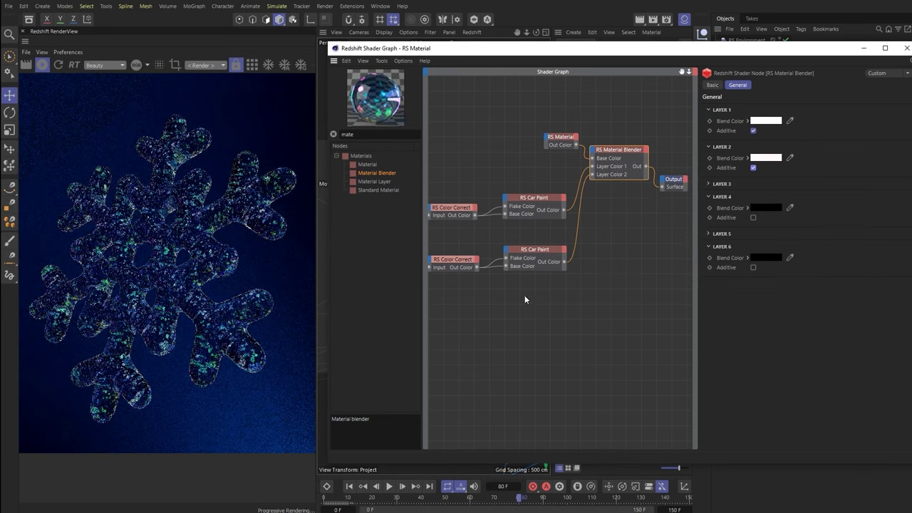
# Shift the copied Color Correct's hue to 296.64 and close the Shader Graph
pyautogui.click(499, 255)
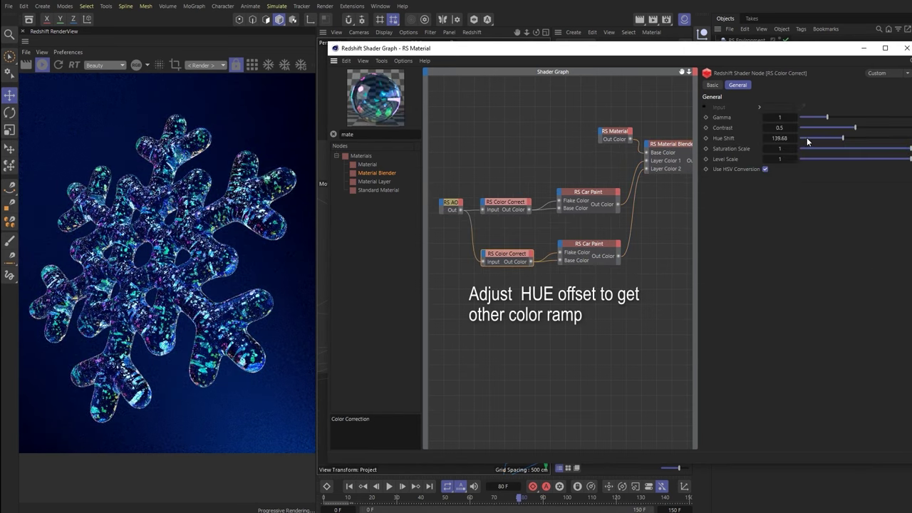
pyautogui.click(891, 140)
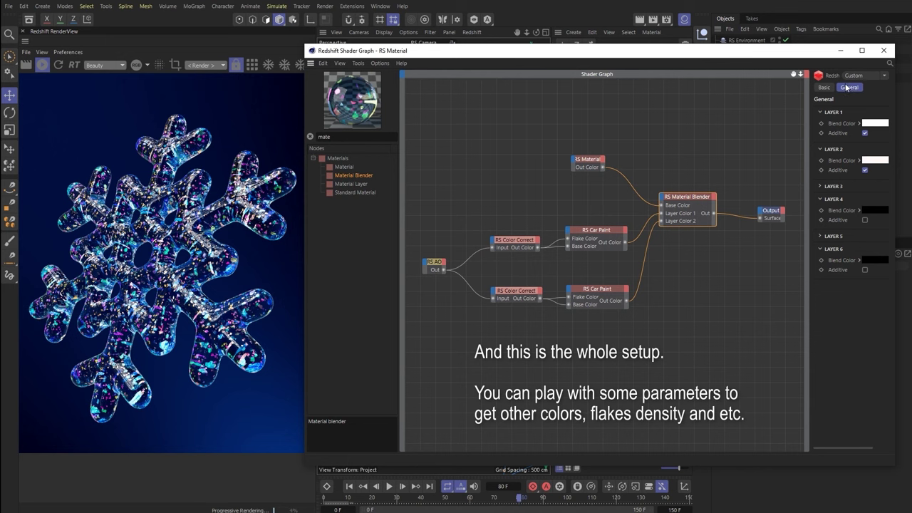
pyautogui.click(884, 49)
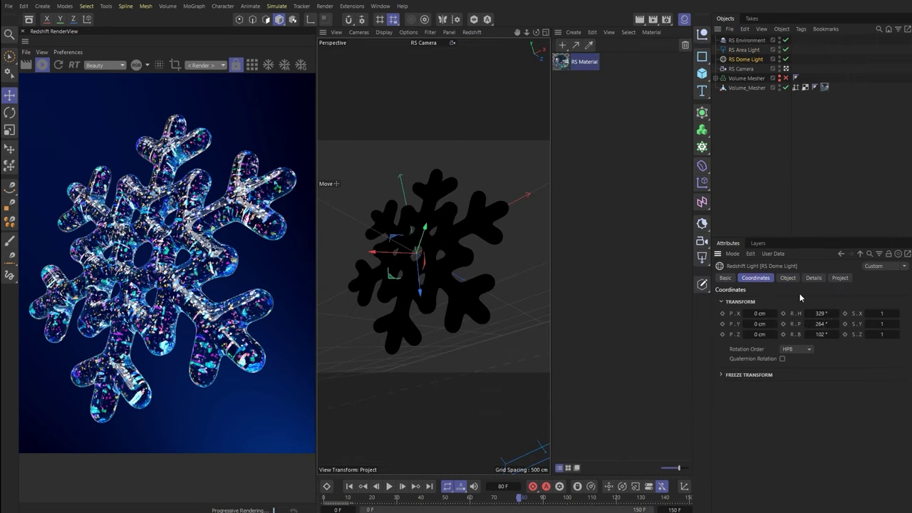
# Rotate the dome light to a 352° heading
pyautogui.moveTo(837, 313); pyautogui.dragTo(829, 292)
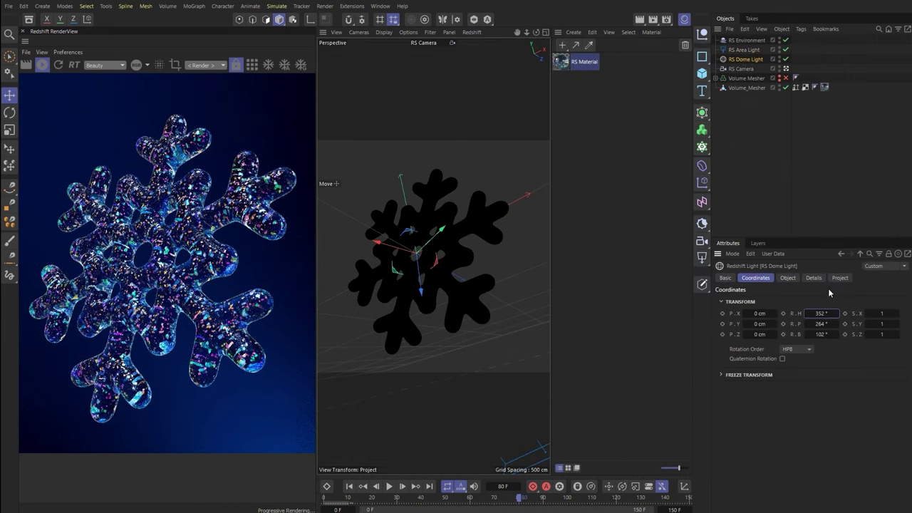
pyautogui.click(302, 65)
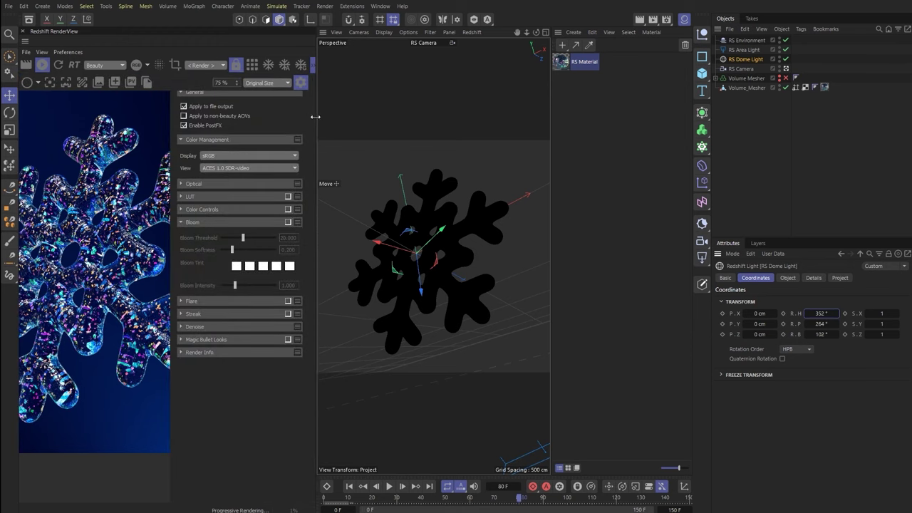
pyautogui.moveTo(315, 116); pyautogui.dragTo(506, 118)
# Enable a multicoloured Bloom with threshold 10.593 and intensity 1.661
pyautogui.click(478, 221)
pyautogui.click(400, 222)
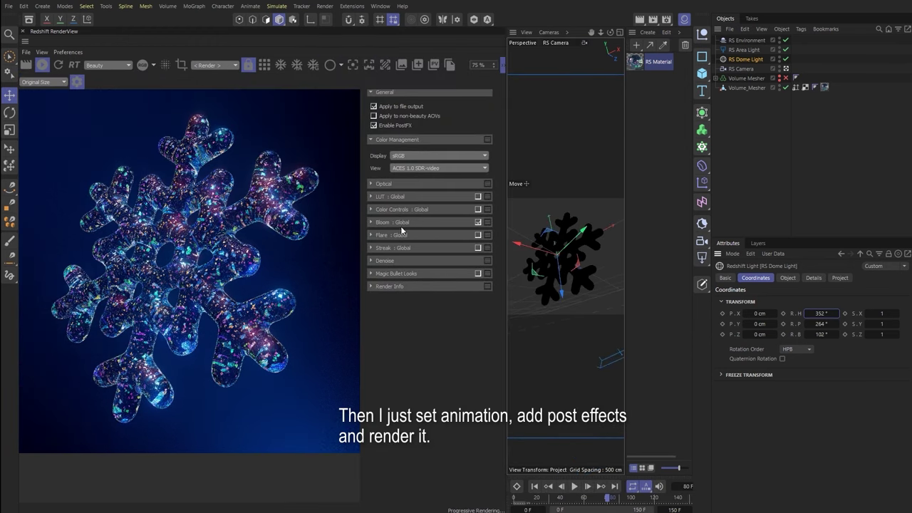
pyautogui.click(402, 222)
pyautogui.moveTo(417, 238); pyautogui.dragTo(421, 238)
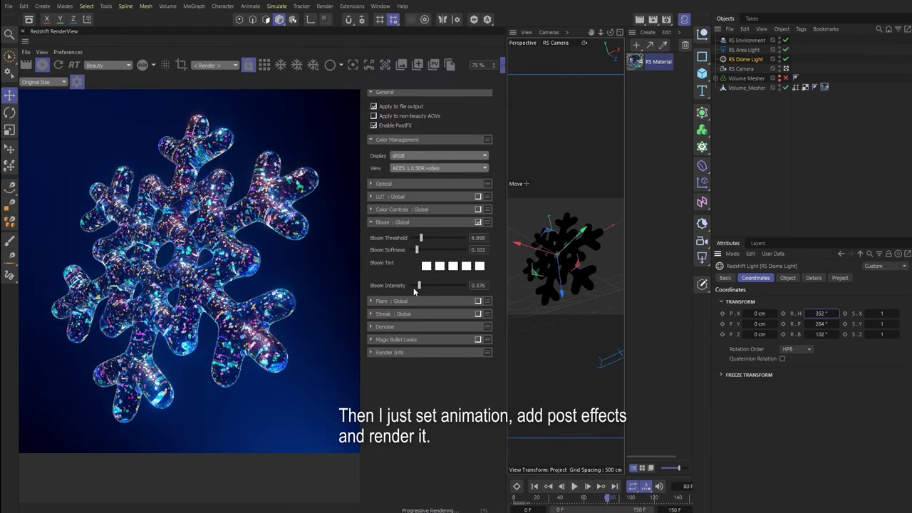
pyautogui.moveTo(421, 238)
pyautogui.mouseDown()
pyautogui.moveTo(414, 241)
pyautogui.moveTo(423, 238)
pyautogui.mouseUp()
pyautogui.moveTo(417, 285); pyautogui.dragTo(434, 285)
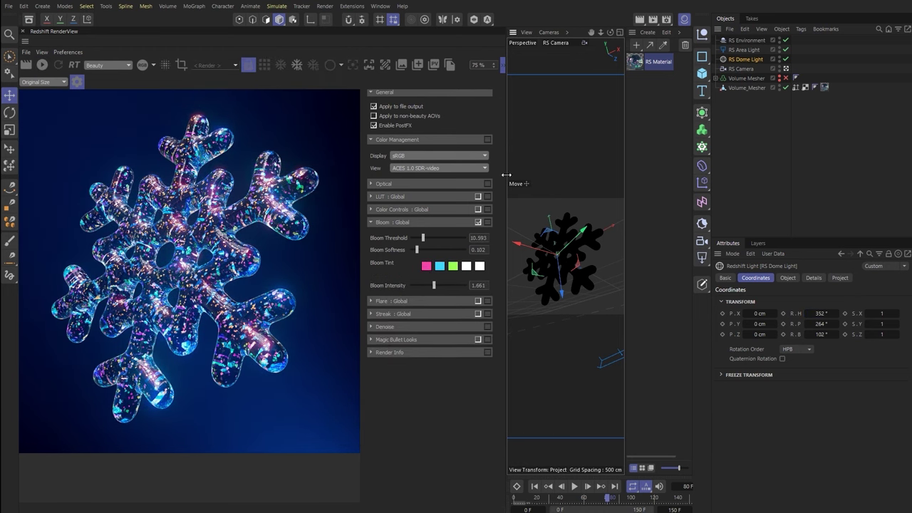
pyautogui.moveTo(506, 175); pyautogui.dragTo(251, 174)
# Key Volume_Mesher's bank rotation at 0° on frame 0 and -120° on frame 150
pyautogui.click(342, 32)
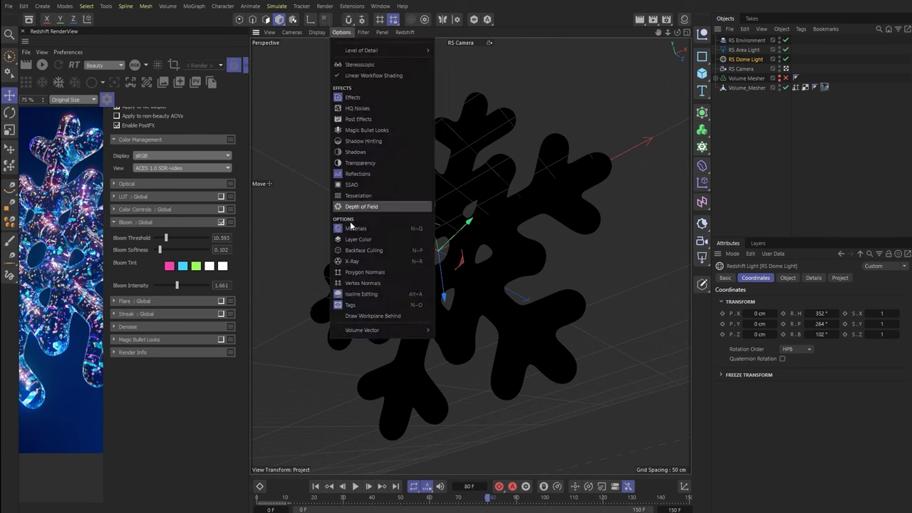
pyautogui.click(350, 229)
pyautogui.click(747, 88)
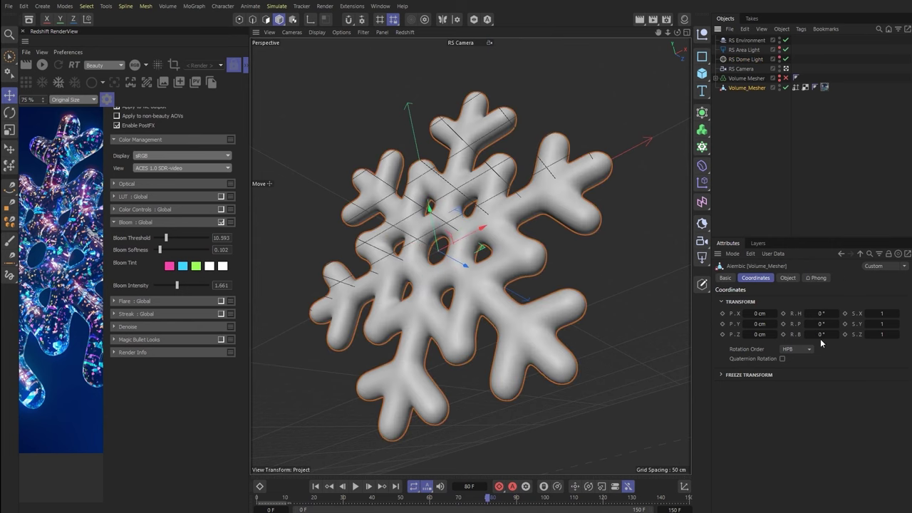
pyautogui.hotkey('shift', 'f')
pyautogui.hotkey('shift', 'g')
pyautogui.write('-120')
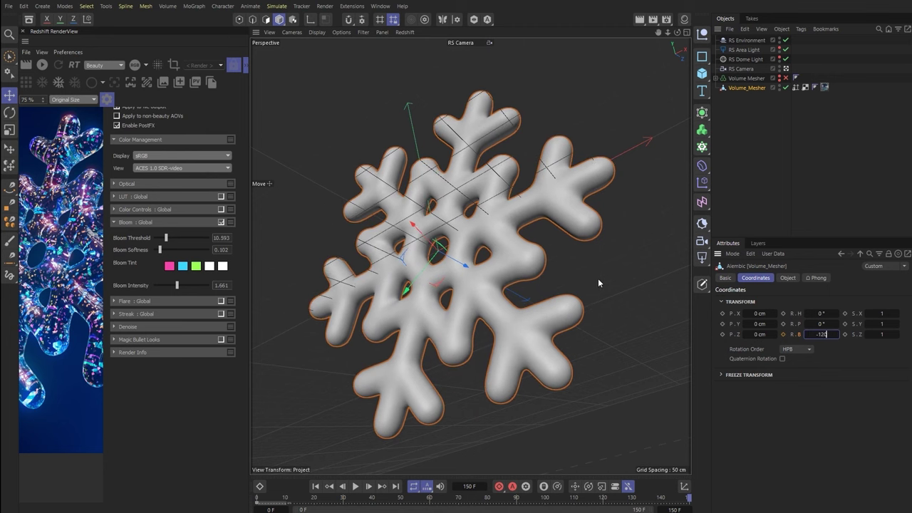
pyautogui.press('Return')
# Set both bank rotation keys to Linear in the F-Curve editor
pyautogui.rightClick(795, 335)
pyautogui.click(756, 428)
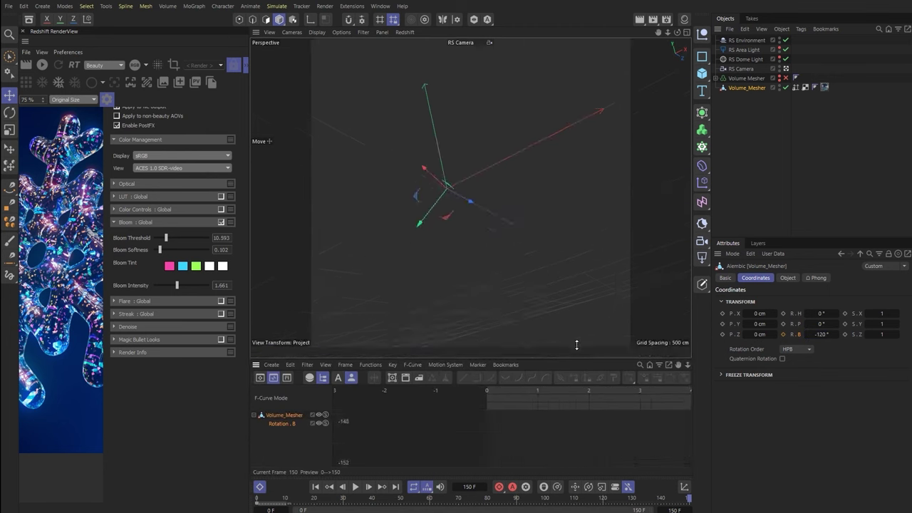
pyautogui.hotkey('ctrl', 'a')
pyautogui.press('h')
pyautogui.moveTo(576, 345)
pyautogui.mouseDown()
pyautogui.moveTo(576, 329)
pyautogui.moveTo(570, 394)
pyautogui.mouseUp()
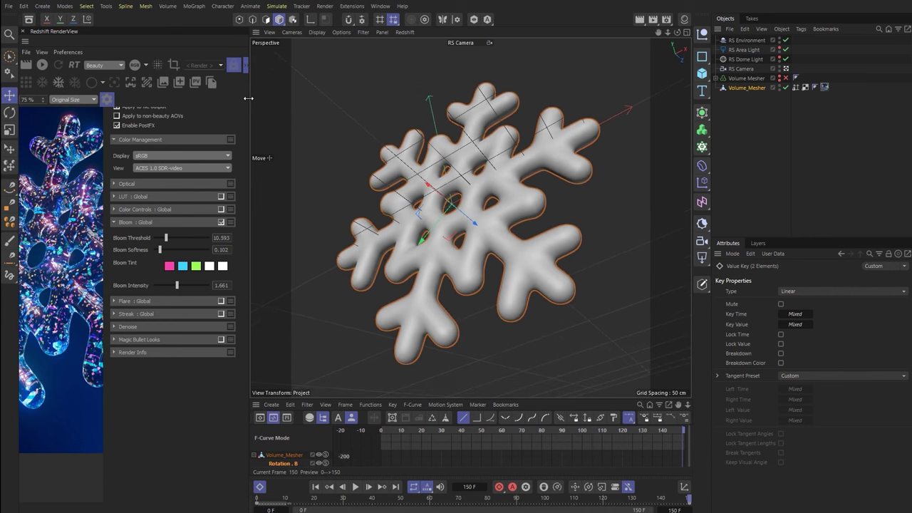
pyautogui.moveTo(248, 98); pyautogui.dragTo(524, 97)
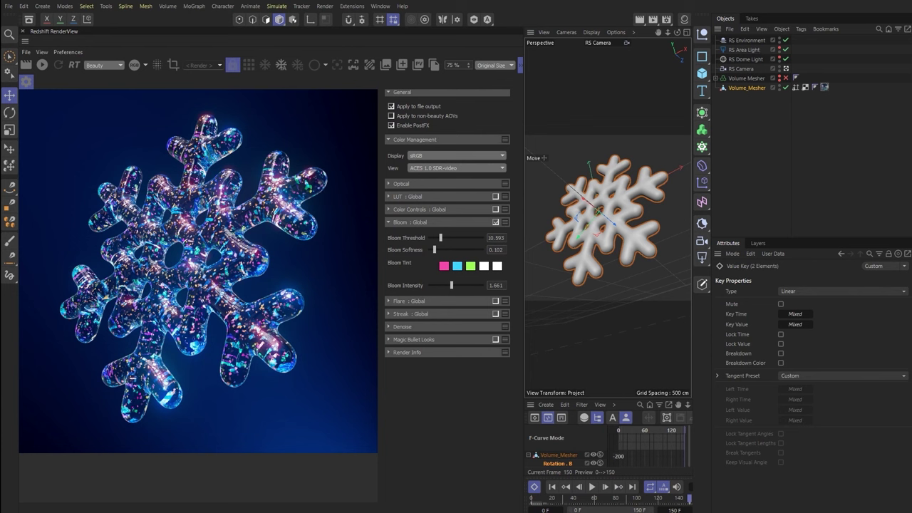
# Select the RS Camera and raise the bloom threshold slightly to tame the glow
pyautogui.click(742, 68)
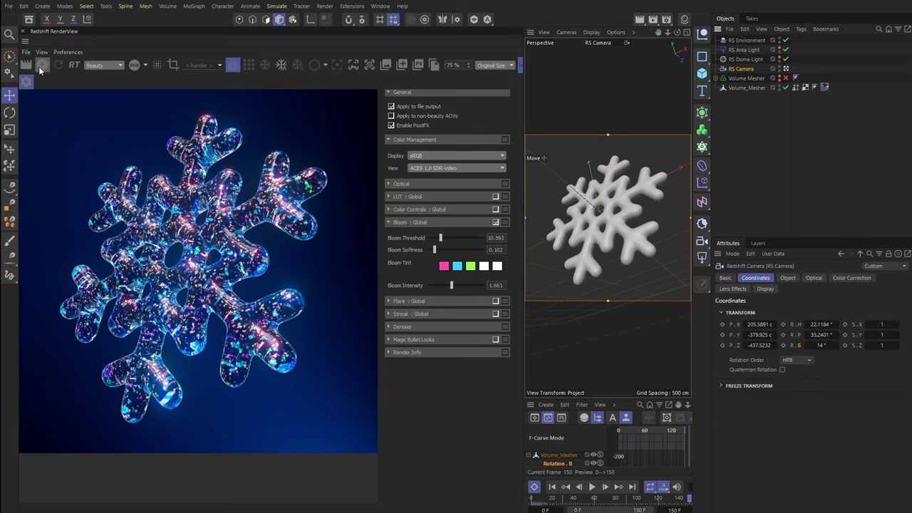
pyautogui.click(42, 65)
pyautogui.click(814, 278)
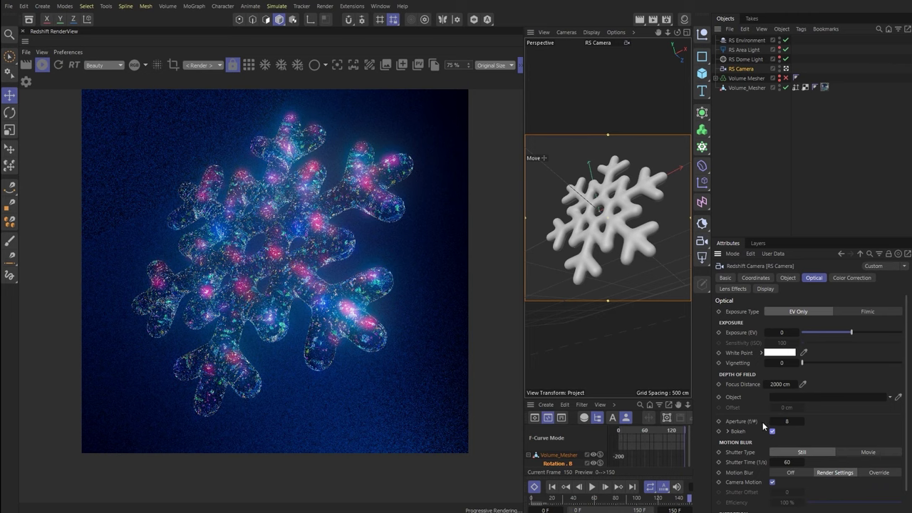
pyautogui.click(26, 81)
pyautogui.moveTo(445, 240); pyautogui.dragTo(451, 246)
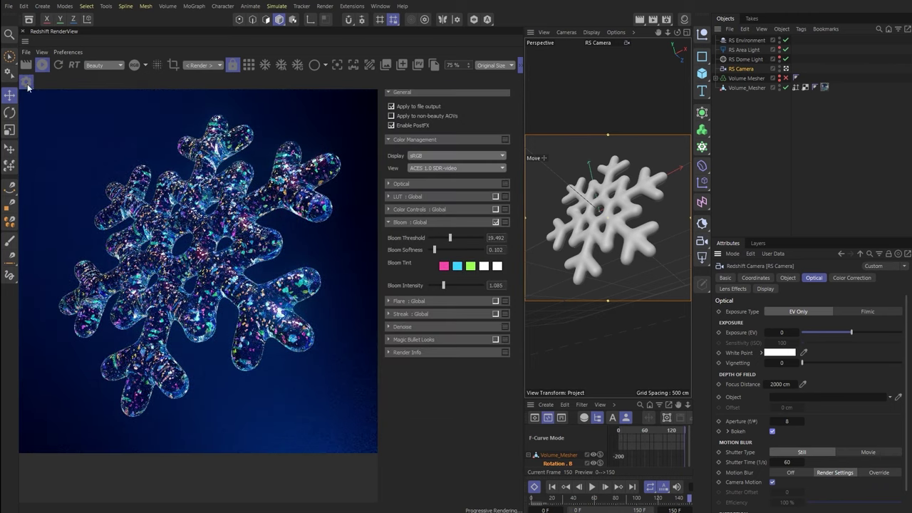
pyautogui.click(27, 83)
# Give the camera bladed bokeh (7 blades, 27°) and focus it on the snowflake at about 522 cm
pyautogui.click(728, 431)
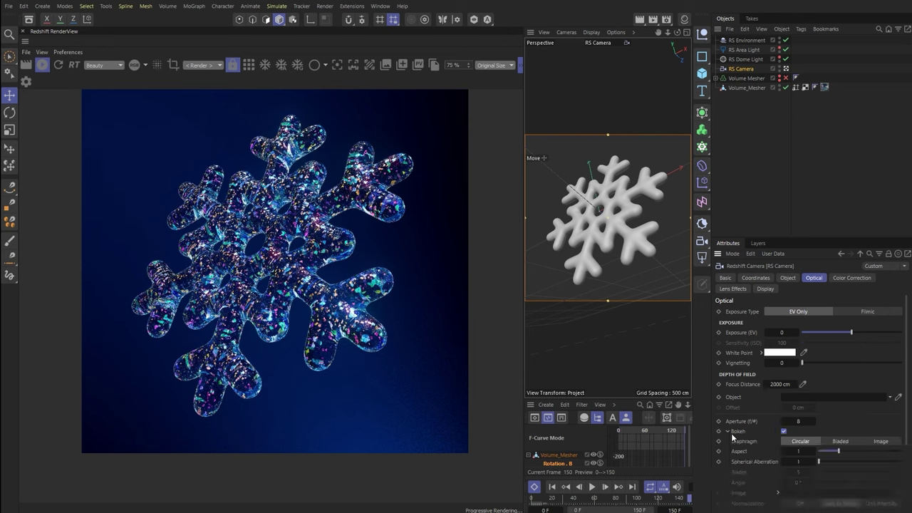
pyautogui.click(840, 441)
pyautogui.write('7')
pyautogui.press('Tab')
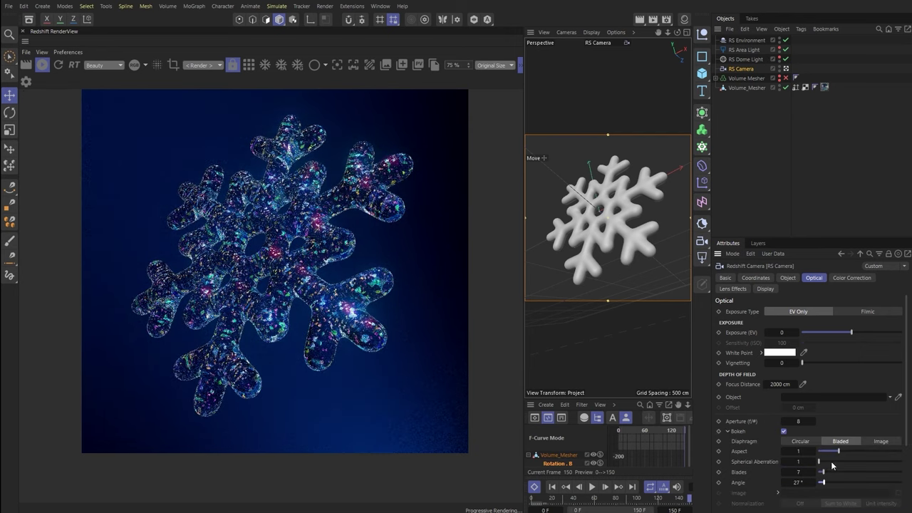
pyautogui.write('27')
pyautogui.press('Return')
pyautogui.write('0.5')
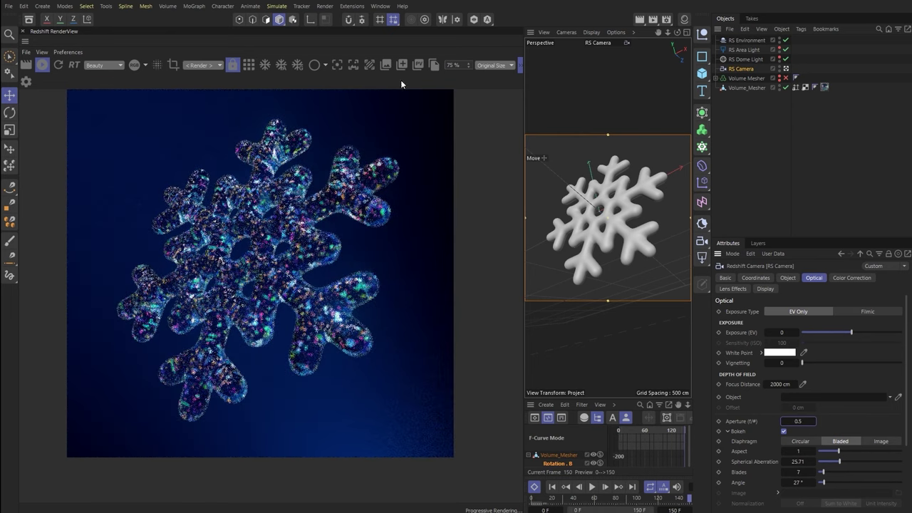
pyautogui.click(337, 64)
pyautogui.click(282, 287)
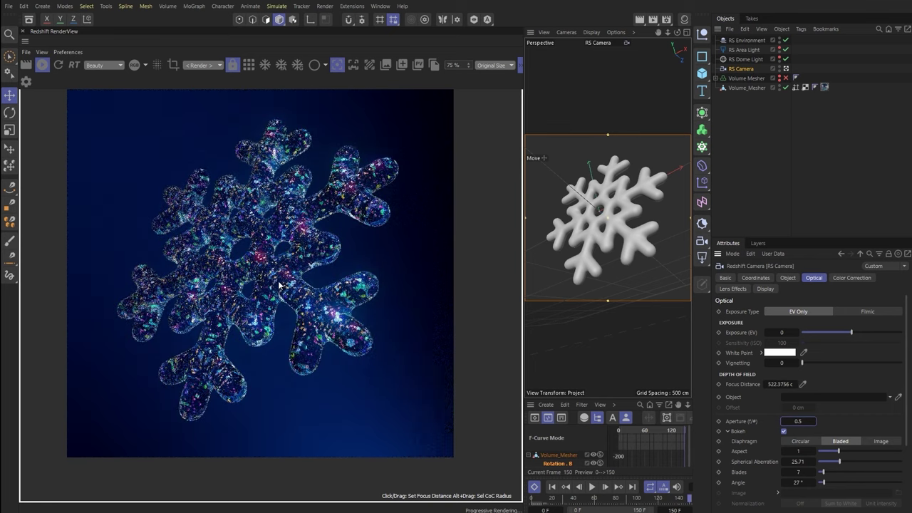